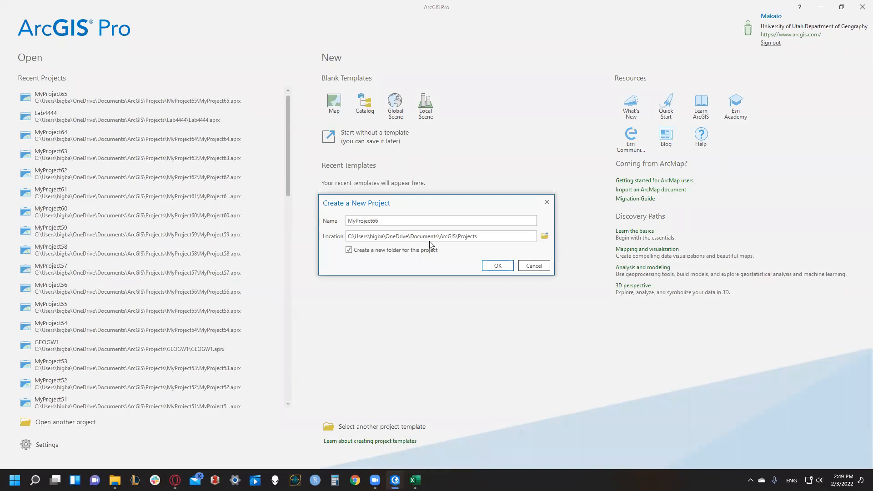
- Create the project MyProject66 and add a folder connection to the Lab4 (2) folder in Downloads
key(Return)
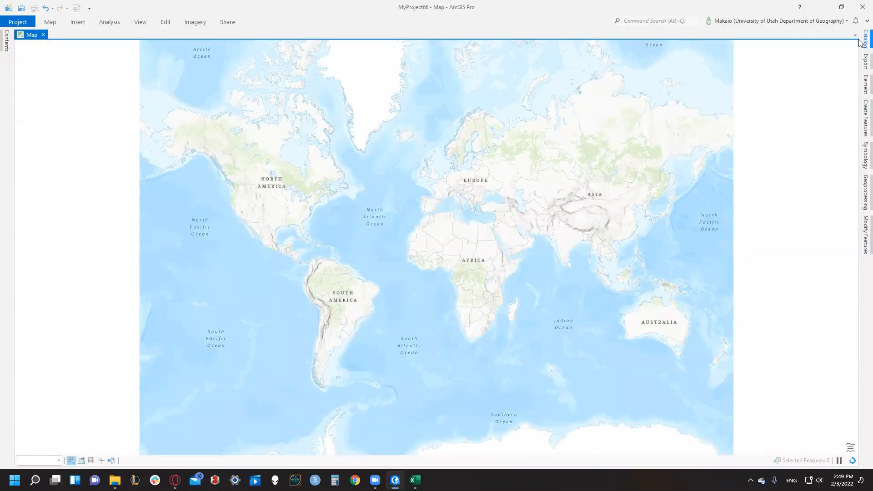
click(863, 40)
right_click(728, 128)
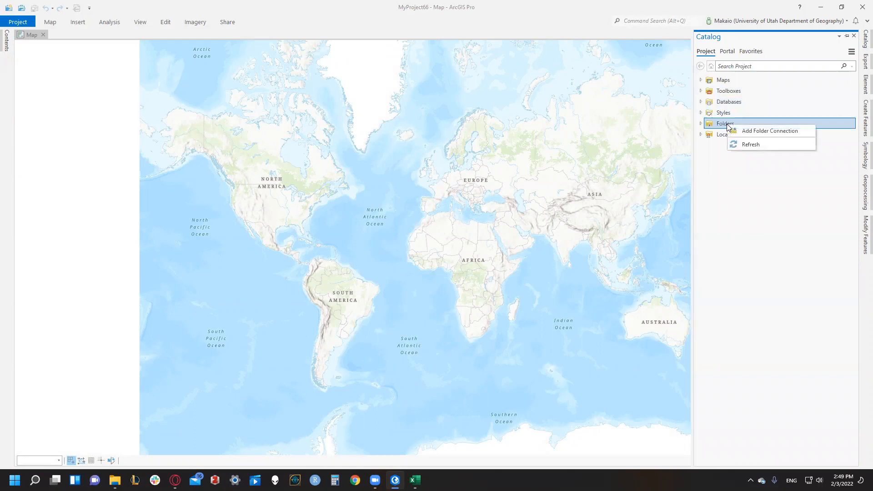
click(758, 135)
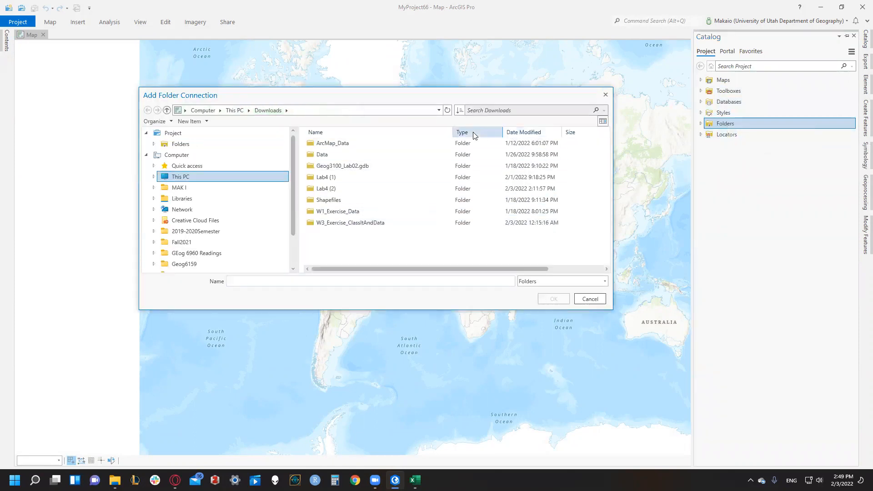
click(511, 134)
click(497, 143)
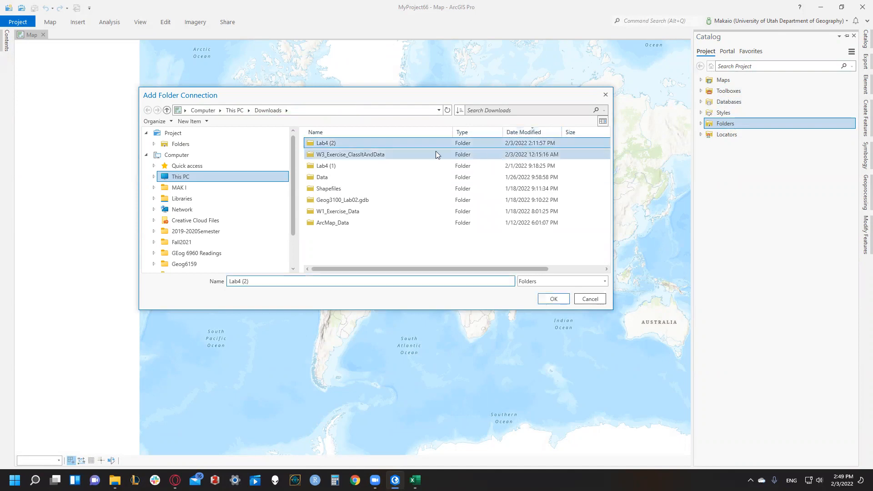
click(552, 300)
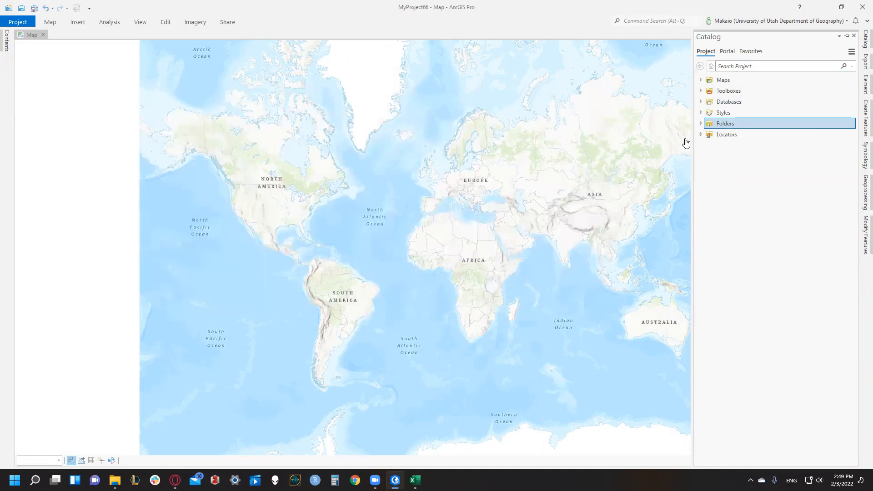
- Check the contents of the connected Lab4 (2) folder and its Lab4 subfolder, and collapse the project folders again
click(700, 123)
click(708, 146)
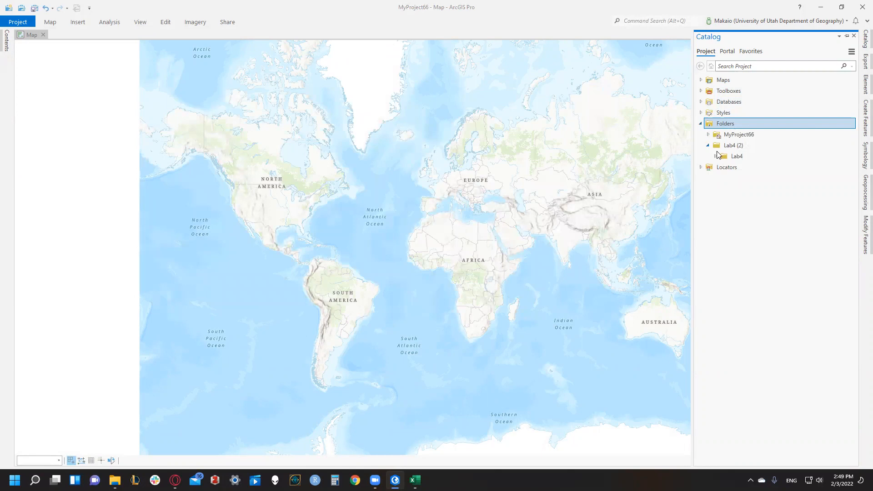
click(714, 157)
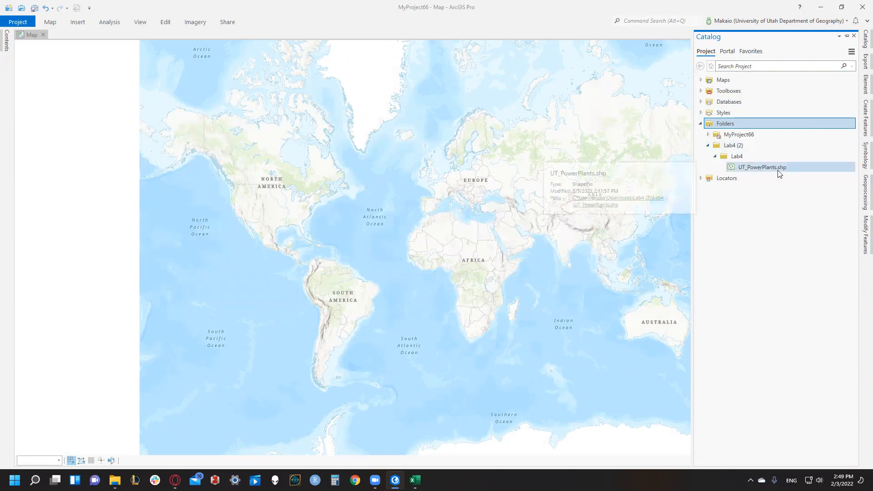
click(700, 124)
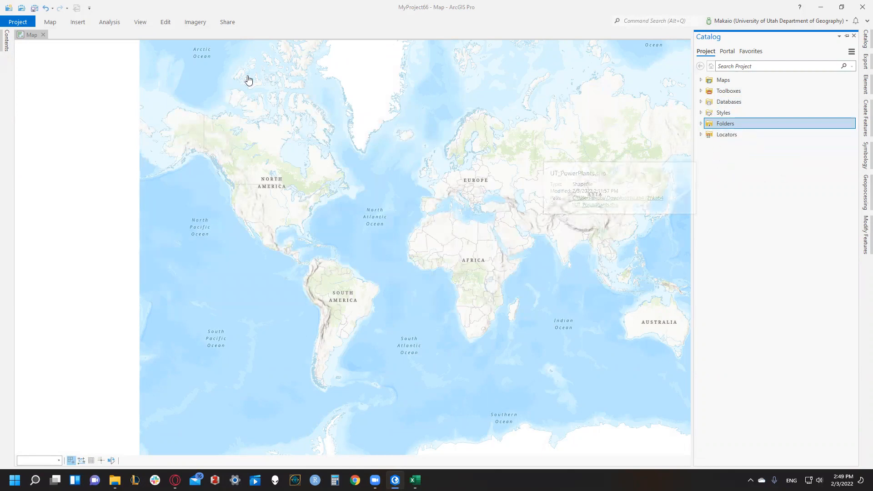
click(89, 61)
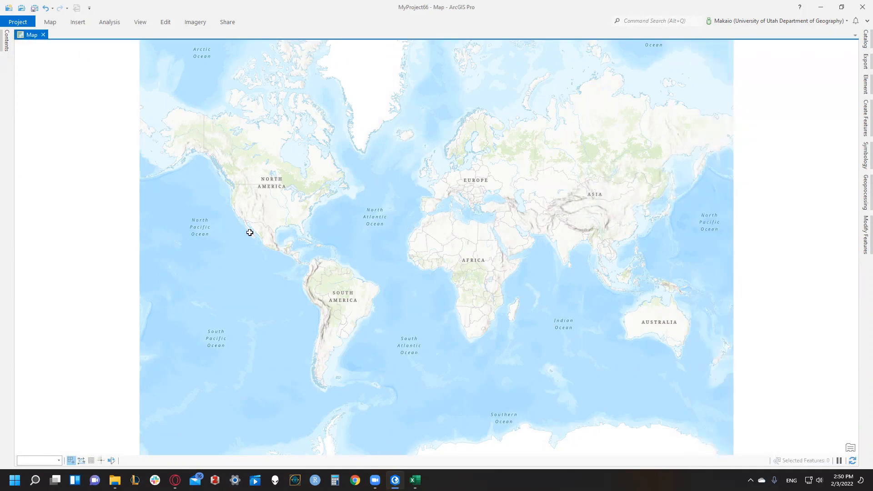
- Switch to Excel, save PowerPlants_Lab04 to Downloads as CSV (Comma delimited), replacing the existing file, and close the workbook
key(alt+Tab)
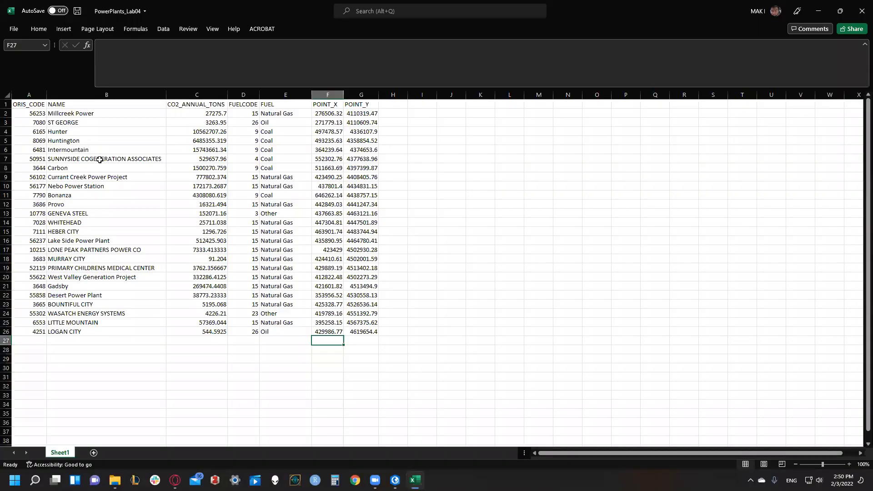
click(14, 28)
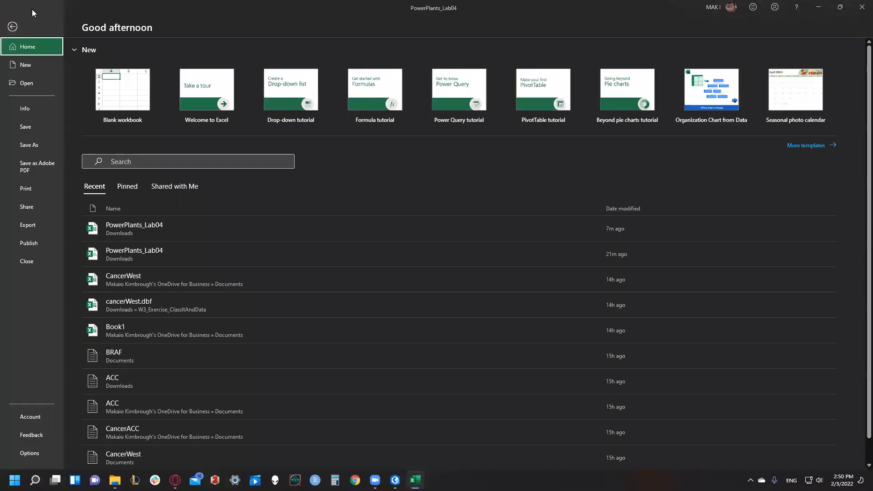
click(41, 146)
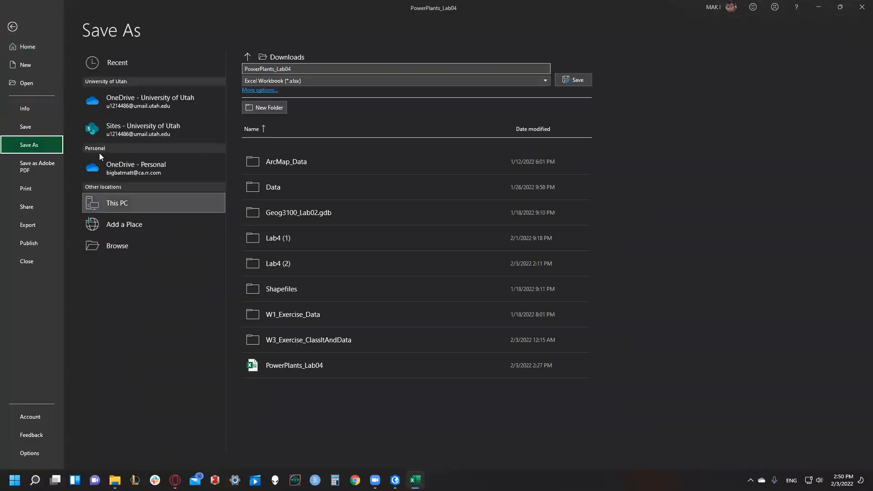
click(522, 80)
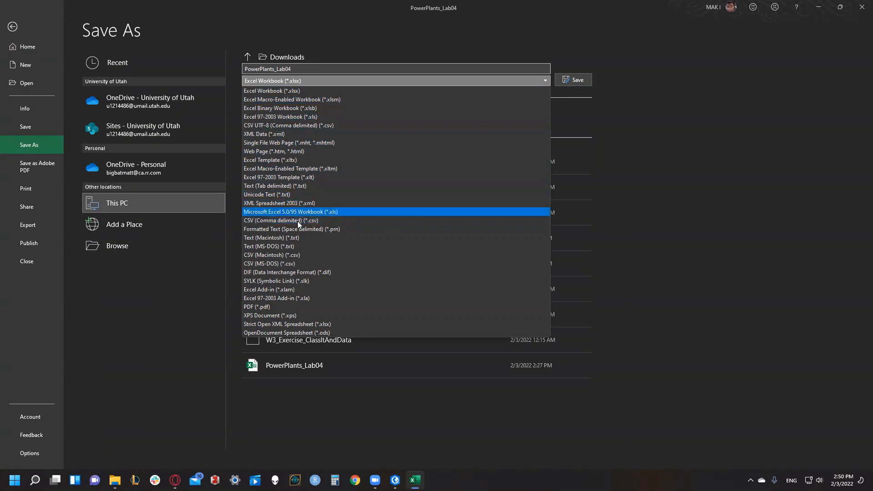
click(300, 221)
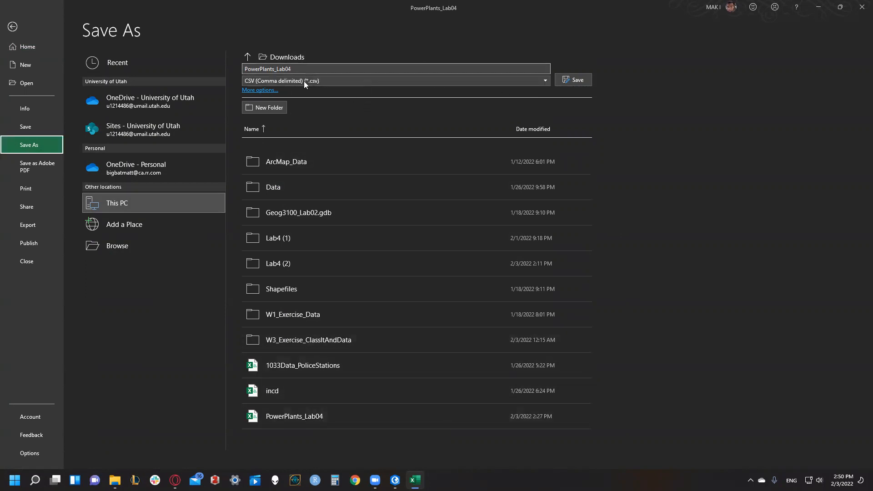
click(576, 80)
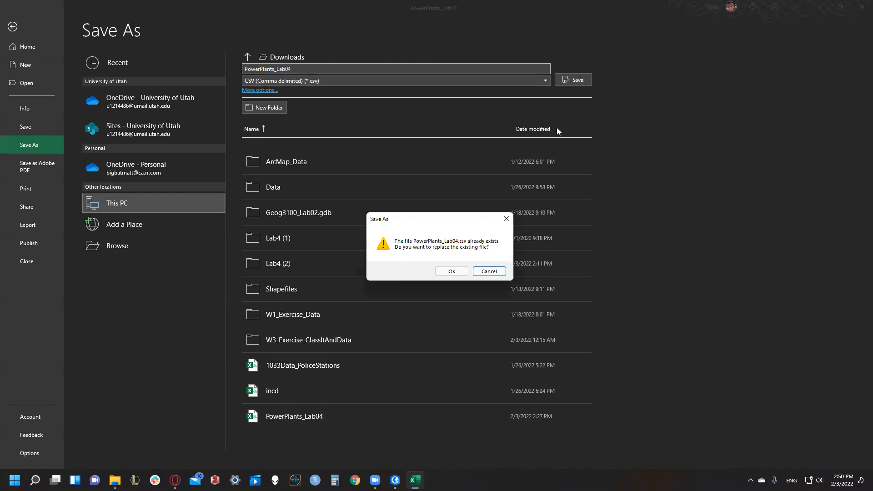
click(452, 272)
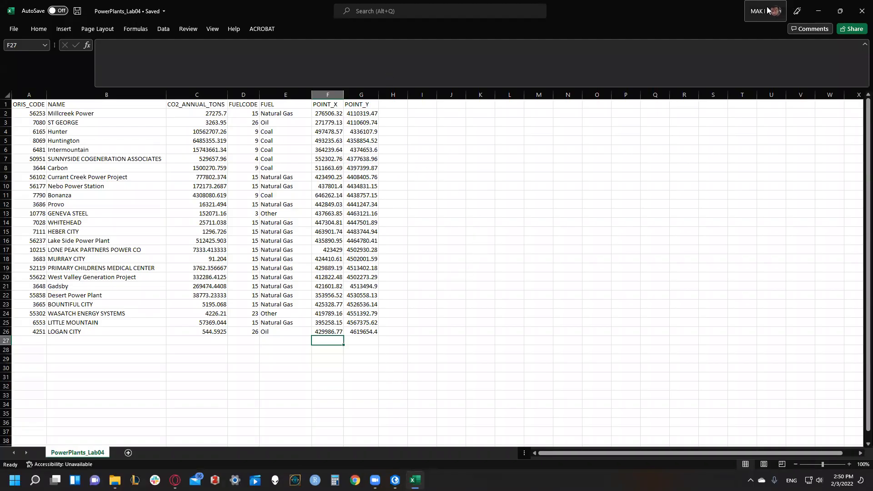
click(862, 10)
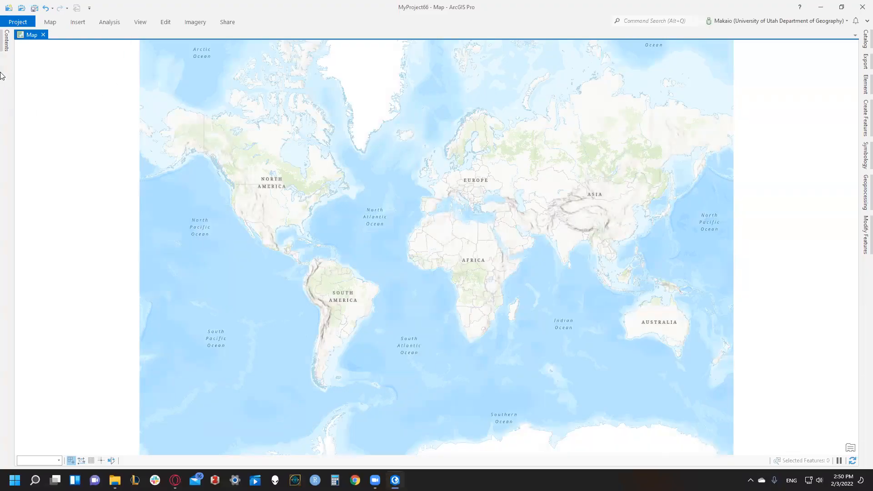
- Add PowerPlants_Lab04.csv from the Downloads folder to the map
click(49, 22)
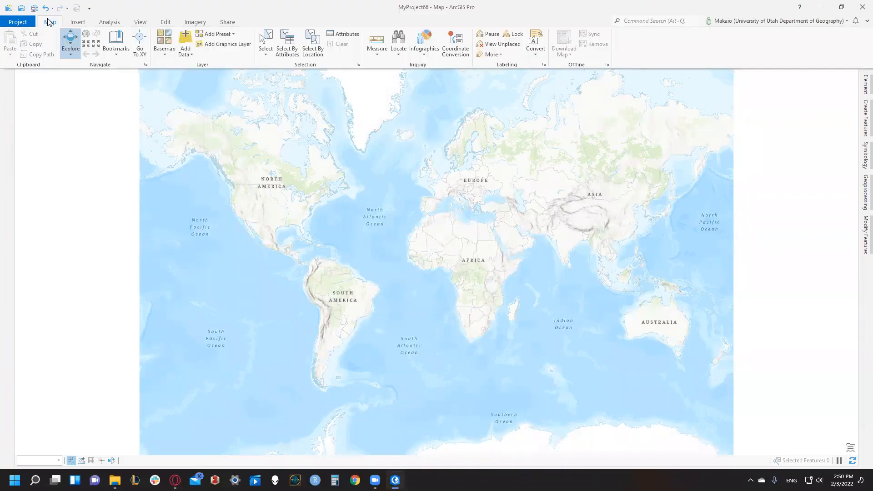
click(185, 40)
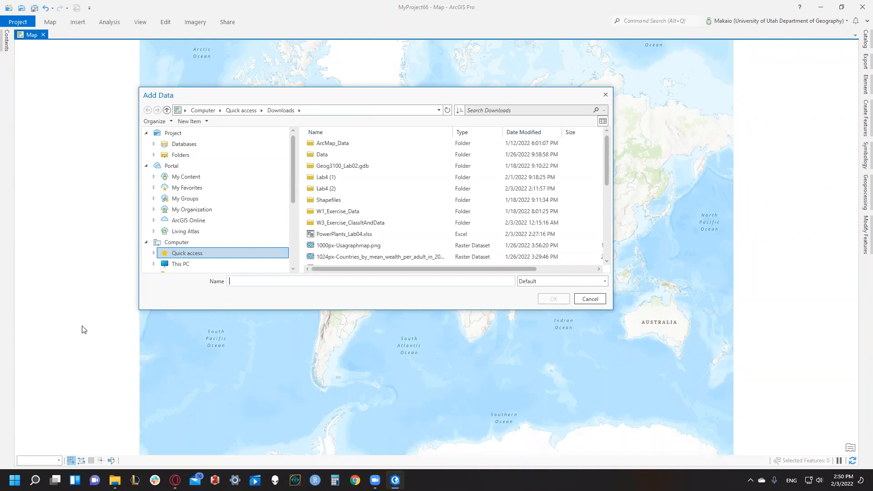
click(539, 132)
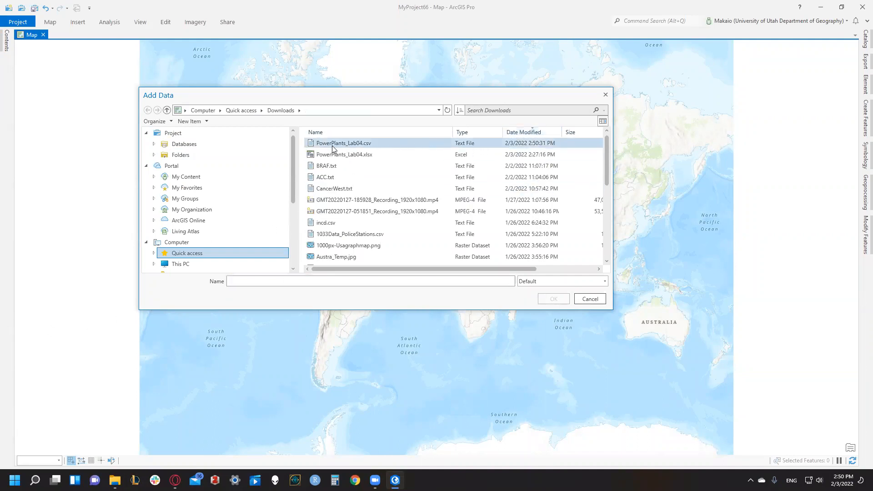
click(384, 144)
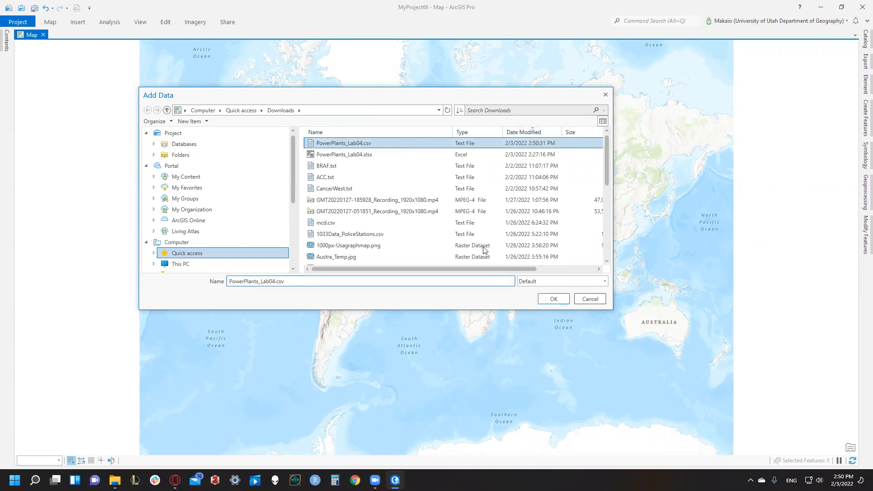
click(554, 300)
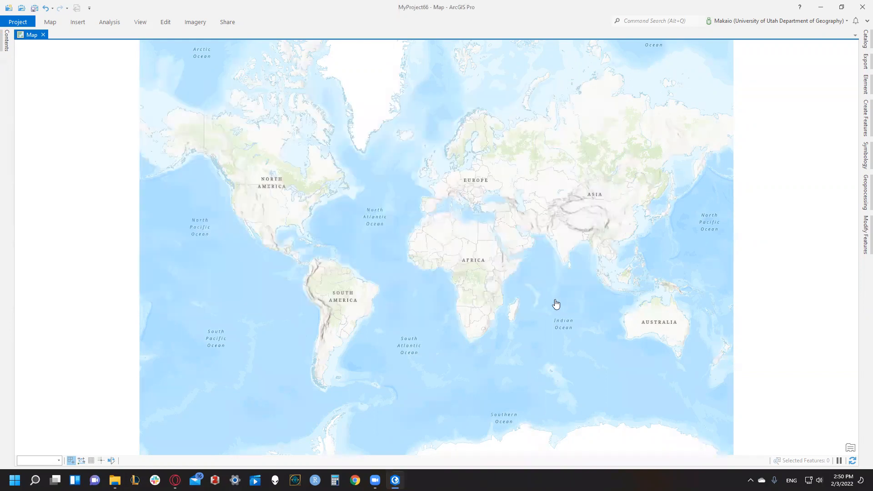
- Display the PowerPlants_Lab04.csv table as XY points using POINT_X, POINT_Y and GCS_WGS_1984, and review the tool's run details
click(5, 40)
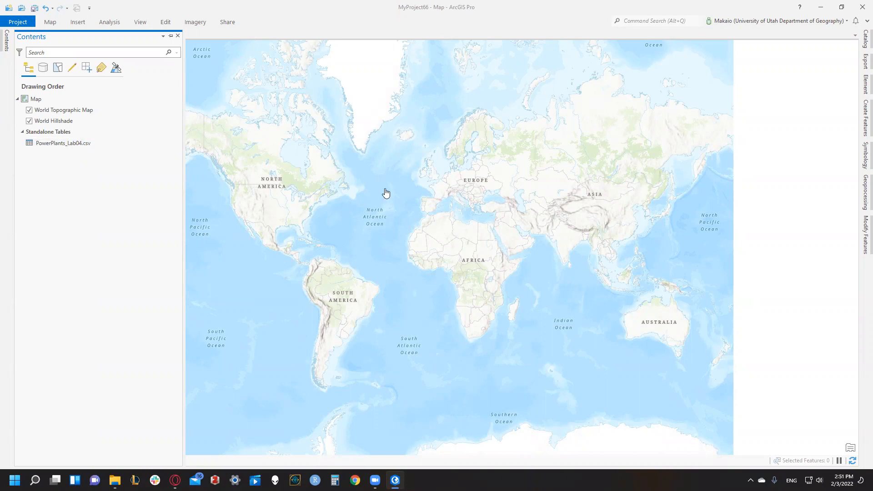
right_click(41, 145)
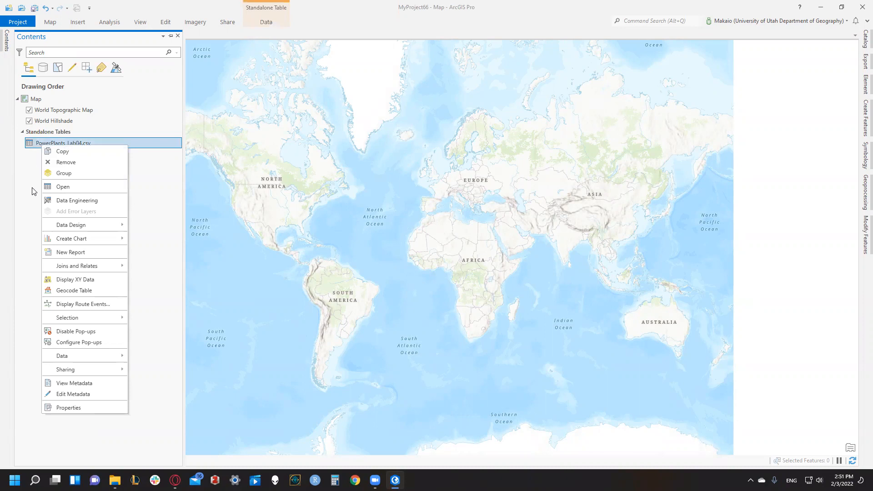
click(79, 282)
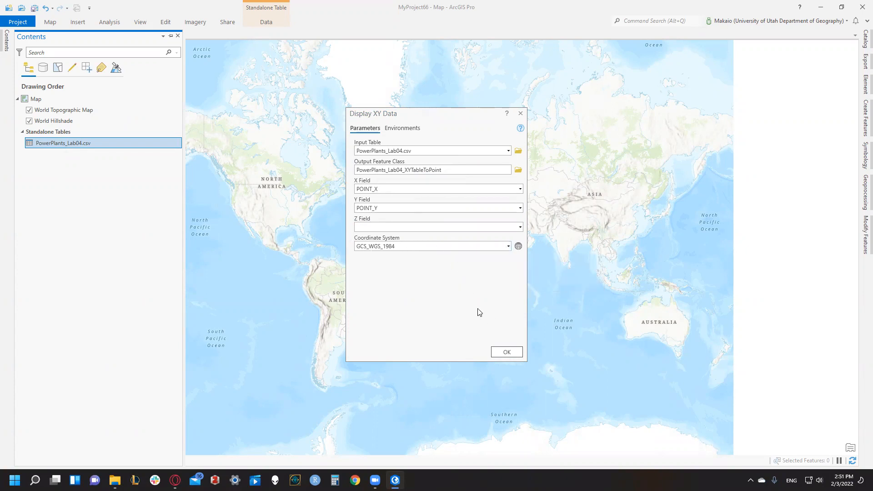
click(504, 352)
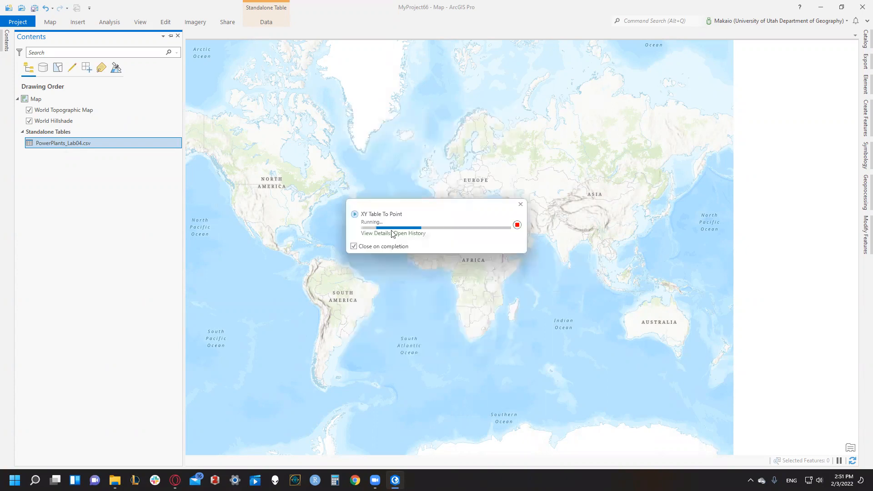
click(378, 233)
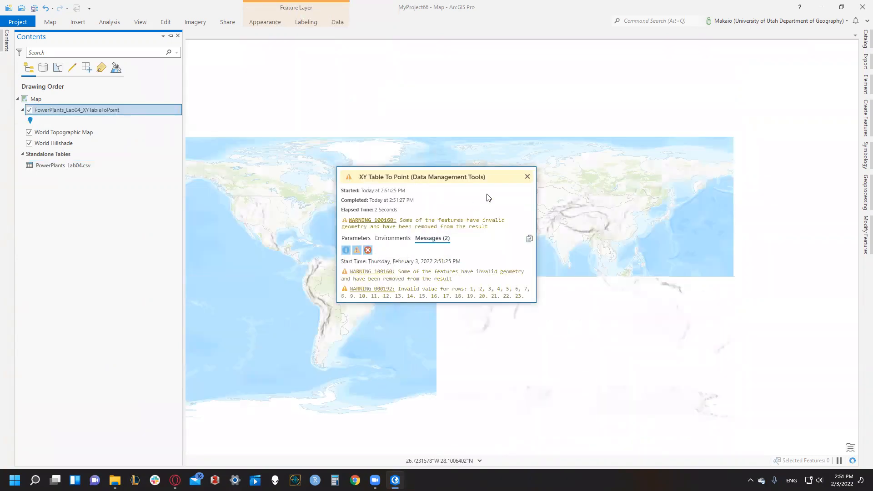
click(527, 177)
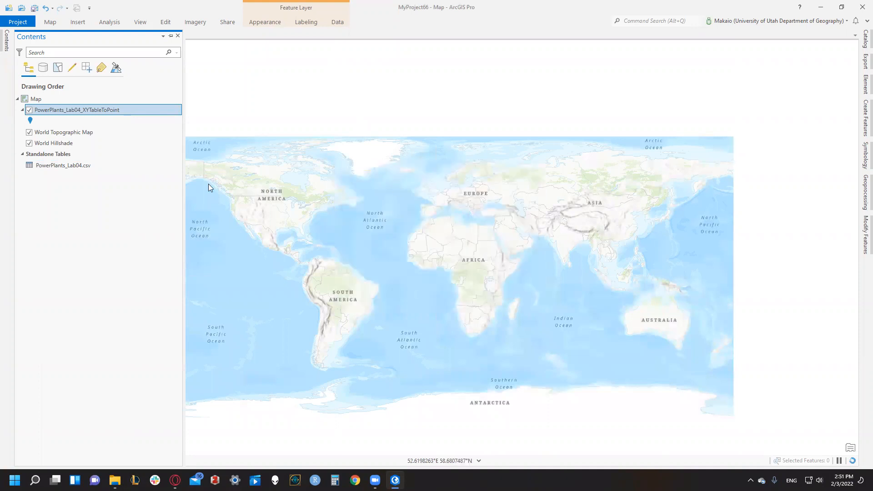
- Zoom to the PowerPlants_Lab04_XYTableToPoint layer and examine its attribute table for records, closing the table when done
right_click(101, 113)
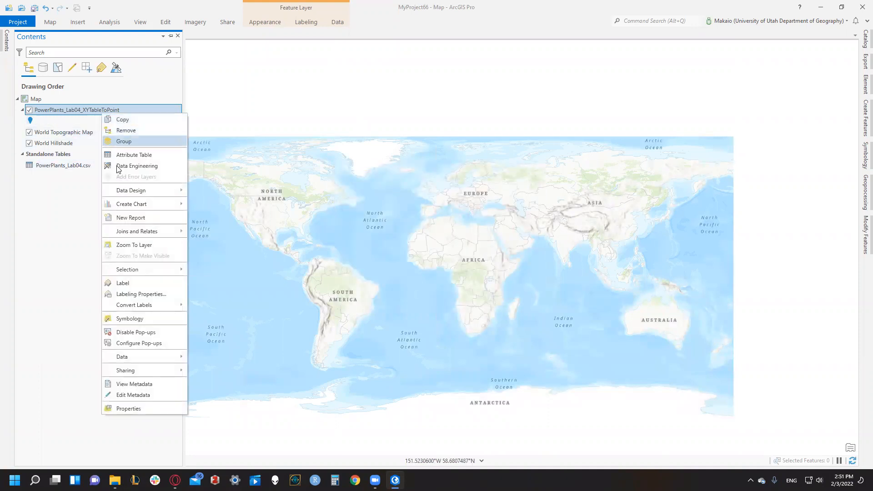
click(50, 197)
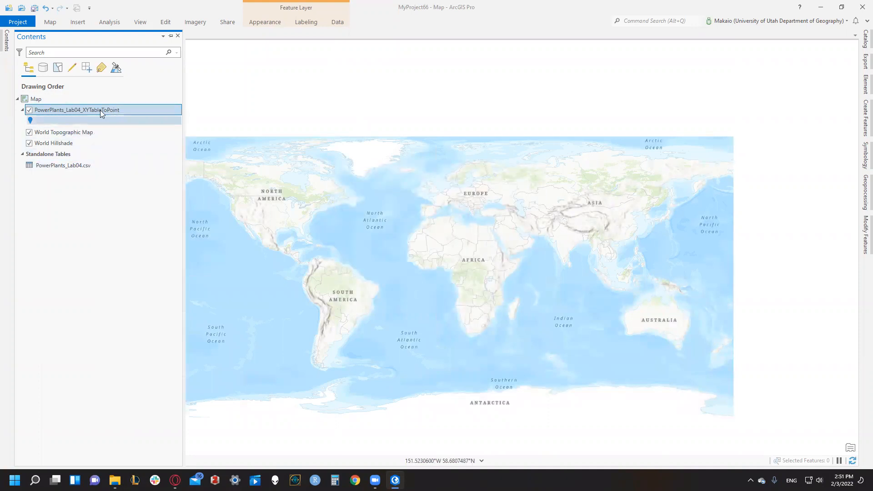
right_click(80, 111)
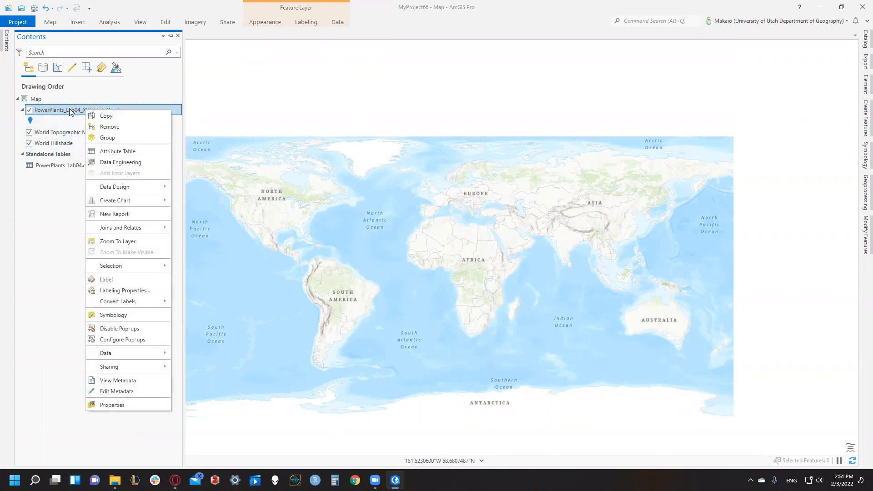
click(161, 241)
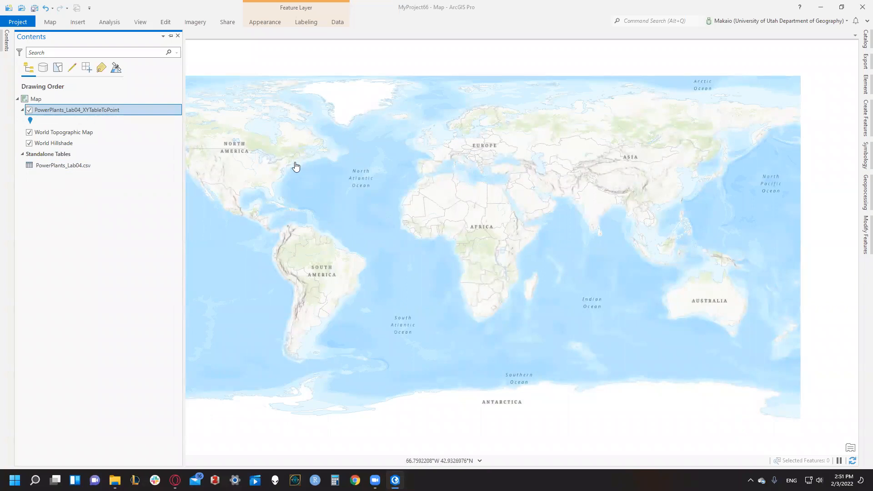
right_click(85, 109)
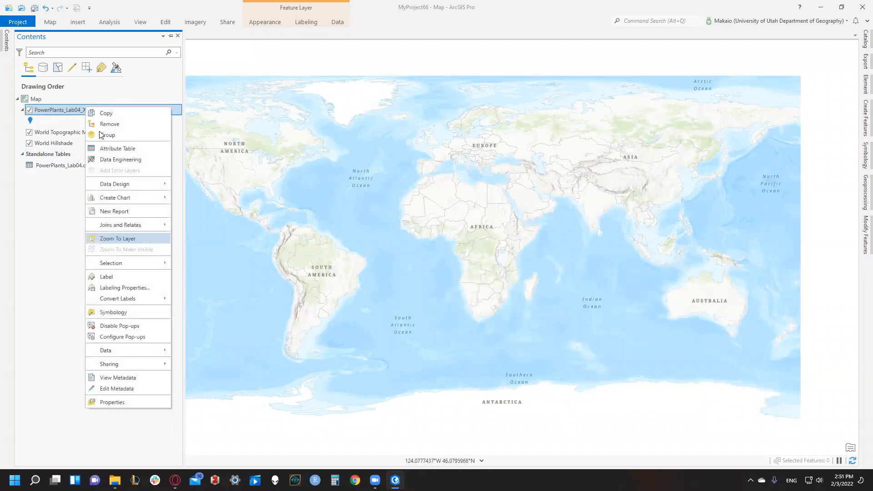
click(114, 146)
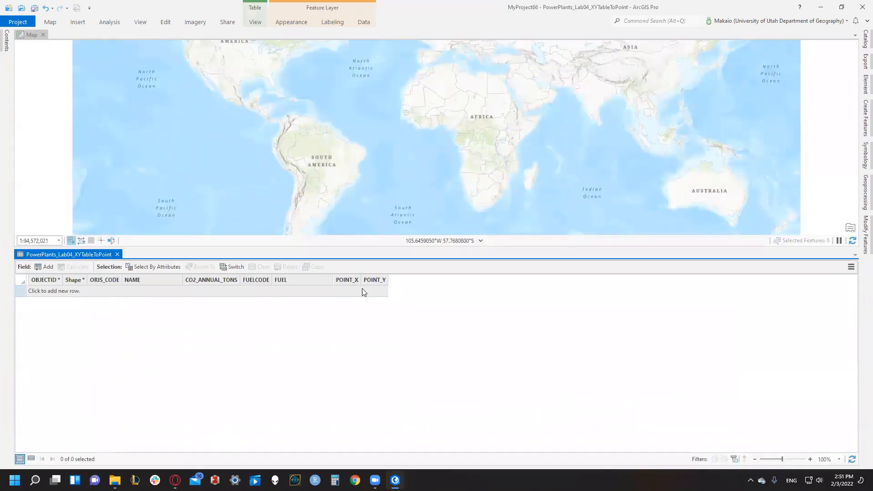
click(118, 254)
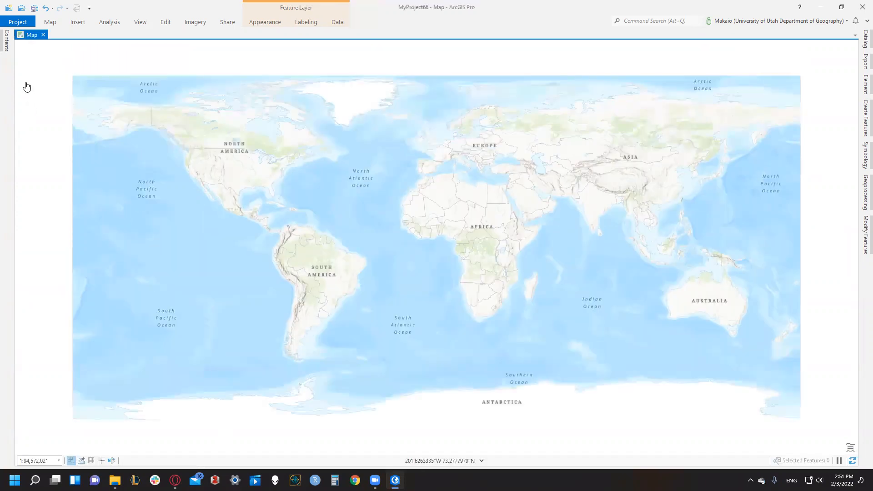
- Add the UT_PowerPlants.shp shapefile from the Lab4 folder connection to the current map
click(5, 43)
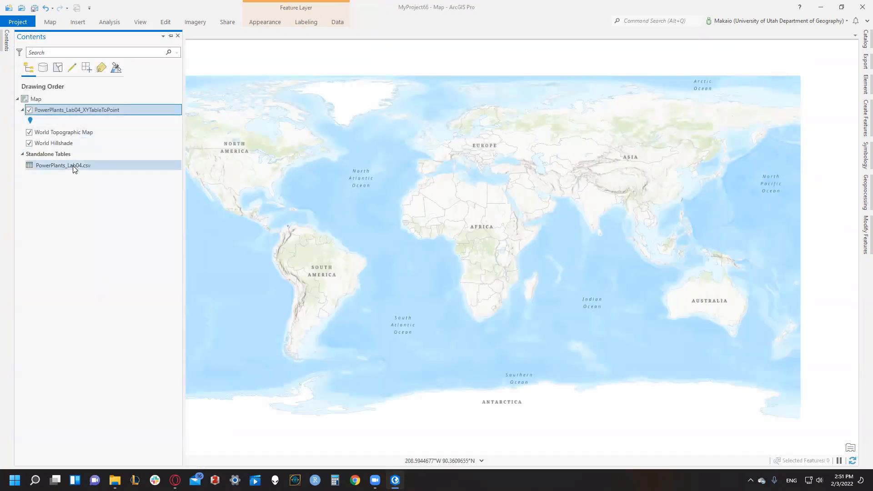
drag(309, 154, 279, 139)
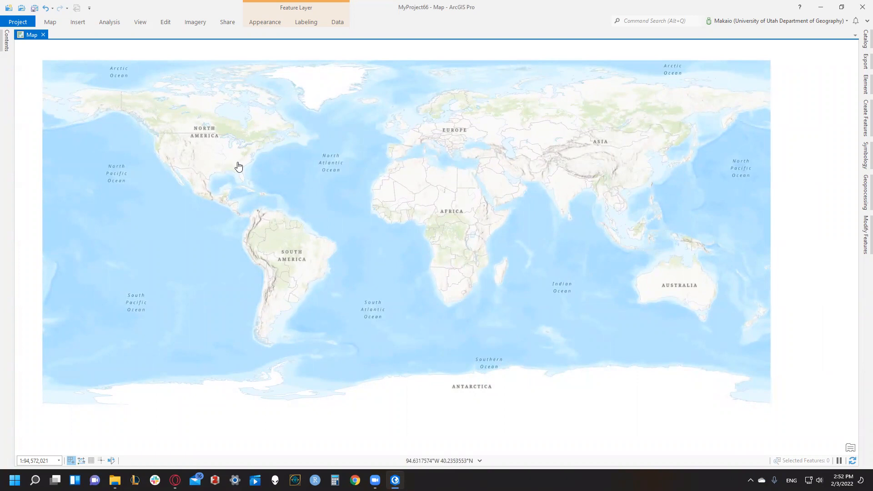
click(863, 40)
click(700, 127)
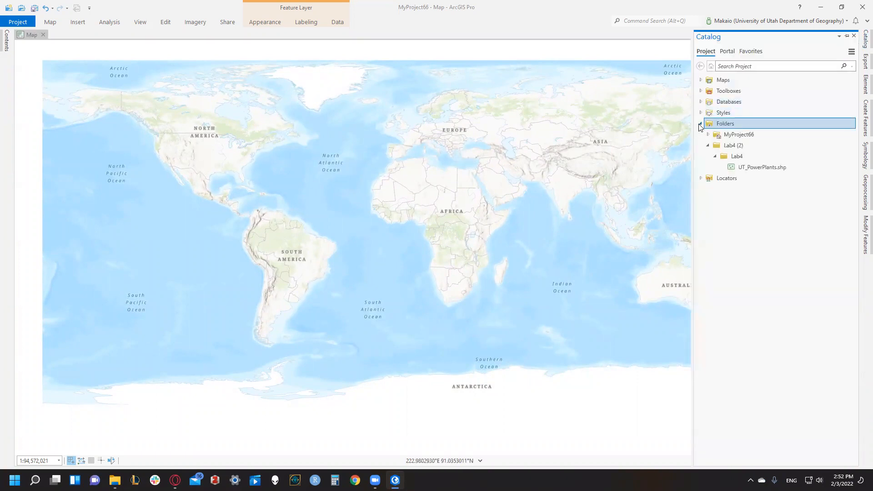
right_click(751, 167)
click(756, 172)
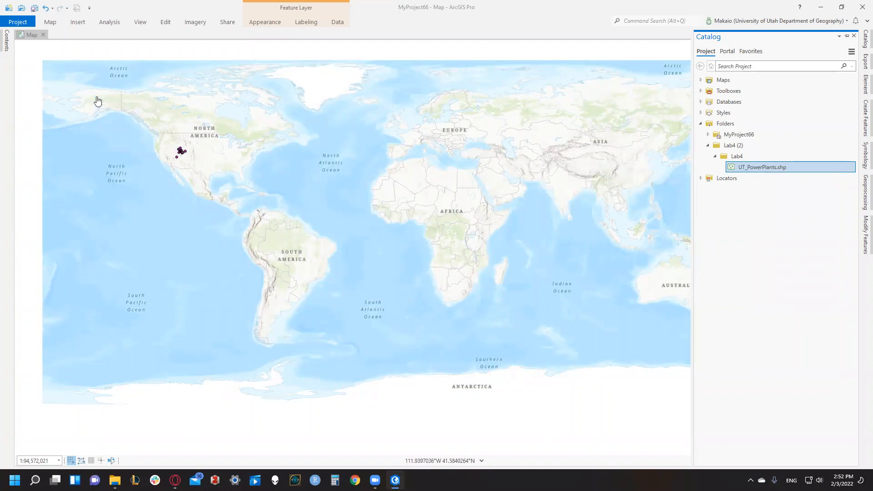
- Examine the UT_PowerPlants attribute table and the layer's points across Utah on the map, closing the table when done
click(5, 46)
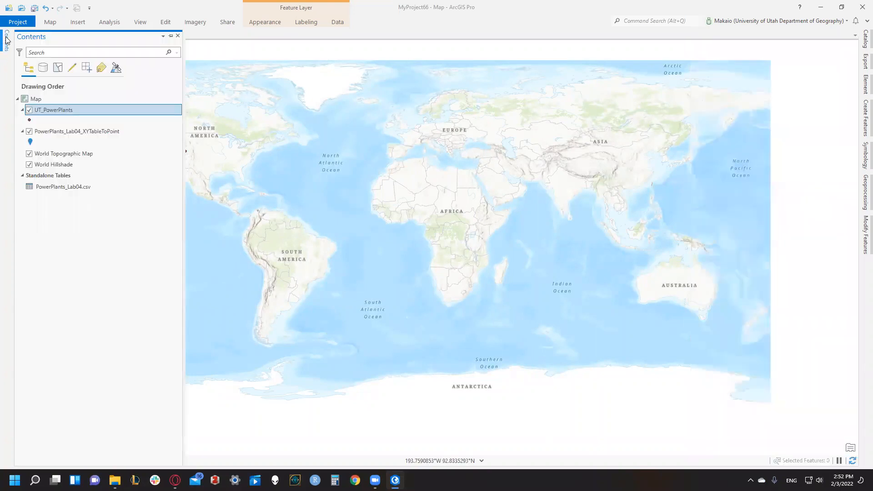
right_click(58, 110)
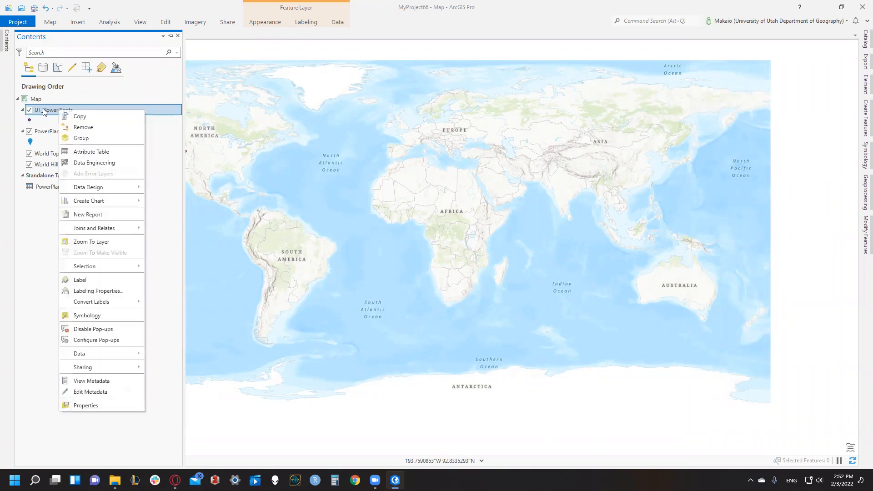
click(92, 152)
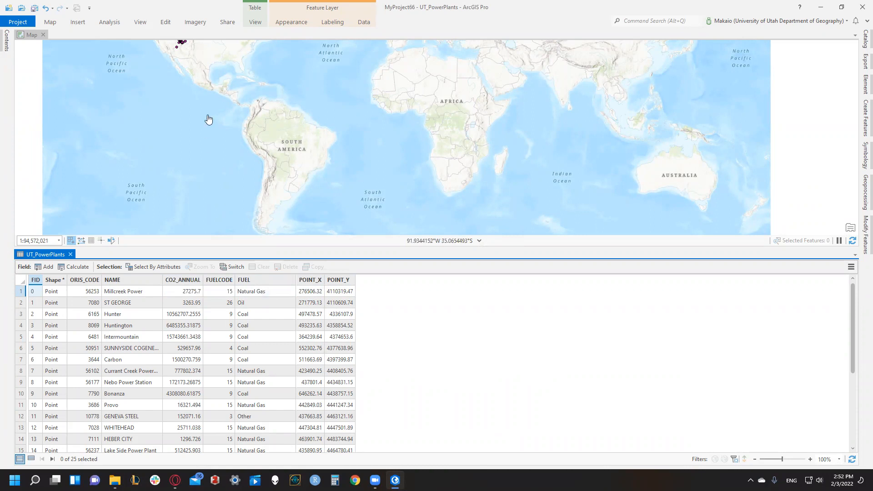
drag(195, 63, 204, 132)
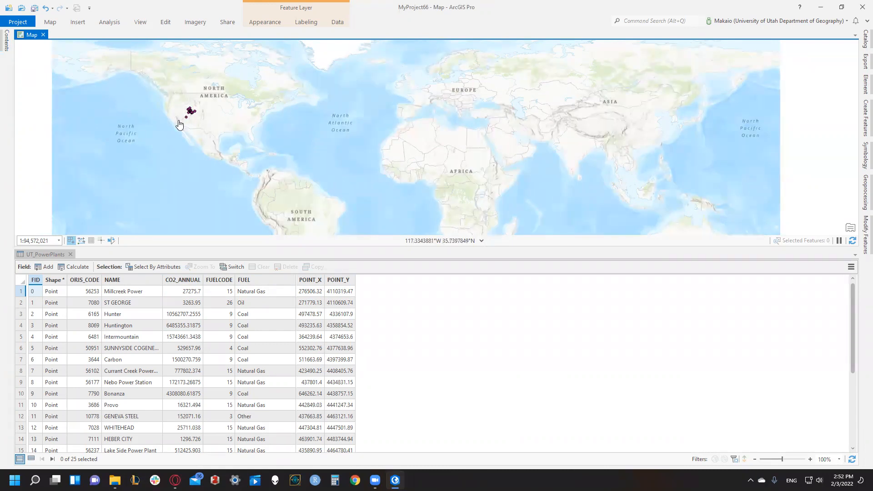
scroll(179, 124, up, 5)
drag(327, 186, 299, 156)
scroll(300, 157, up, 2)
scroll(299, 156, down, 2)
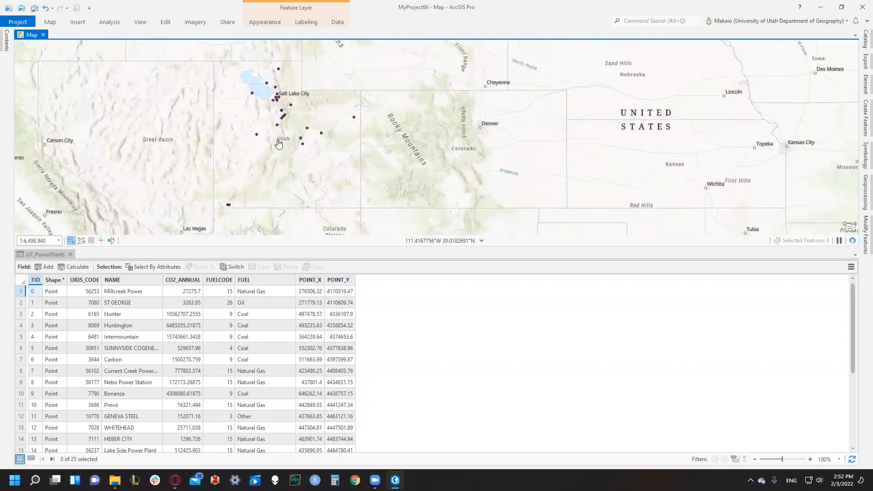
click(70, 255)
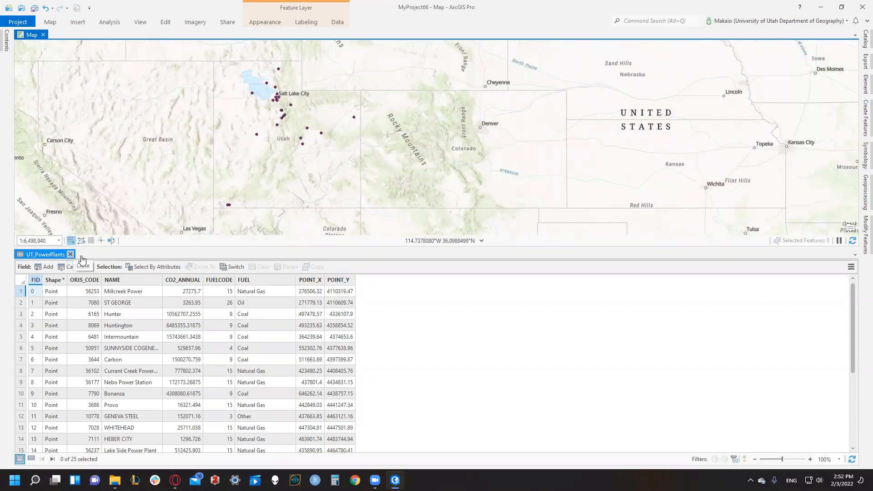
scroll(260, 240, up, 3)
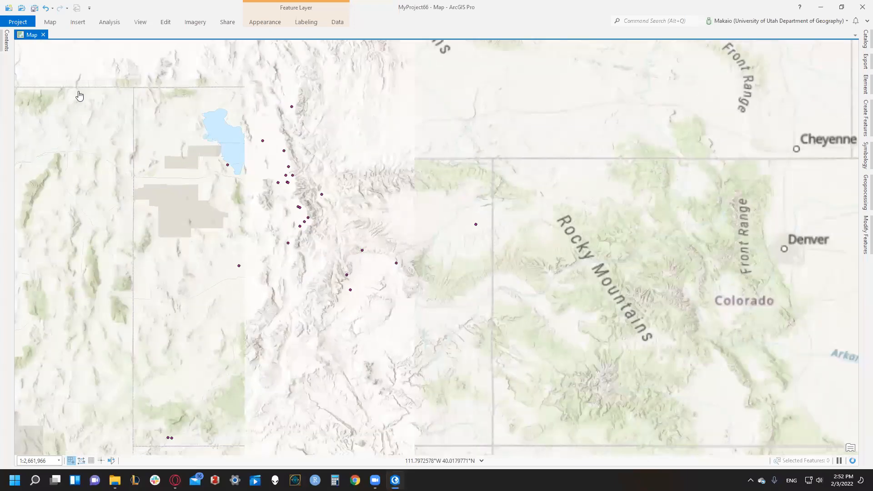
drag(79, 96, 101, 74)
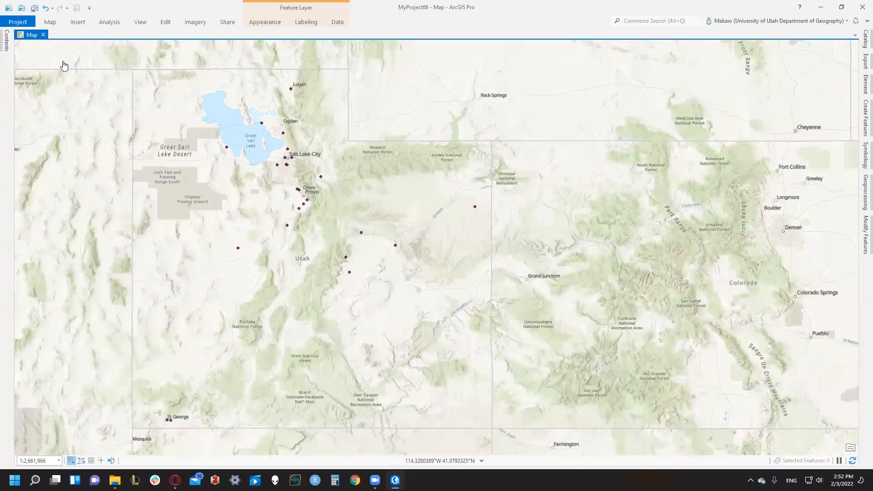
- Symbolize the UT_PowerPlants layer with Unique Values based on the FUEL field
click(4, 43)
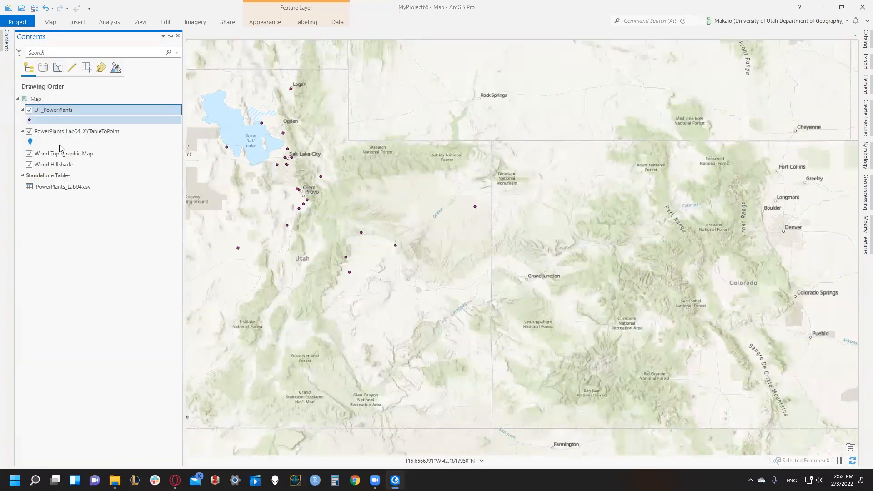
right_click(41, 109)
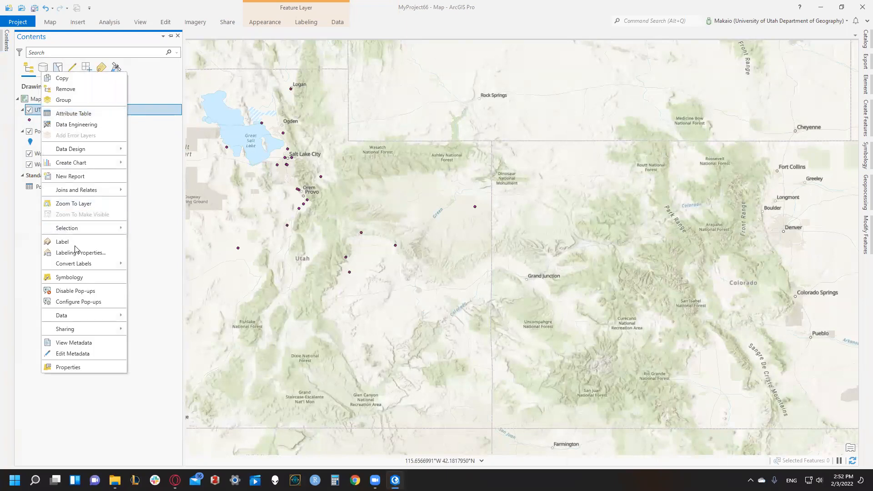
click(69, 277)
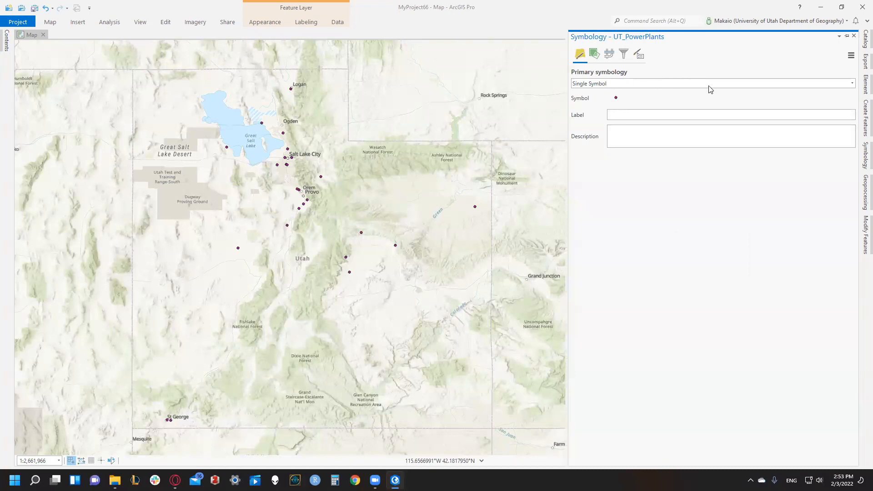
click(727, 84)
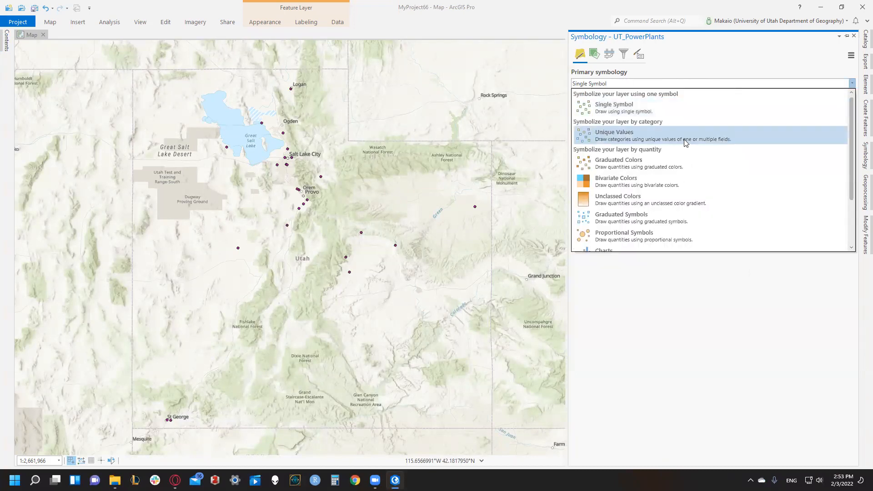
click(686, 141)
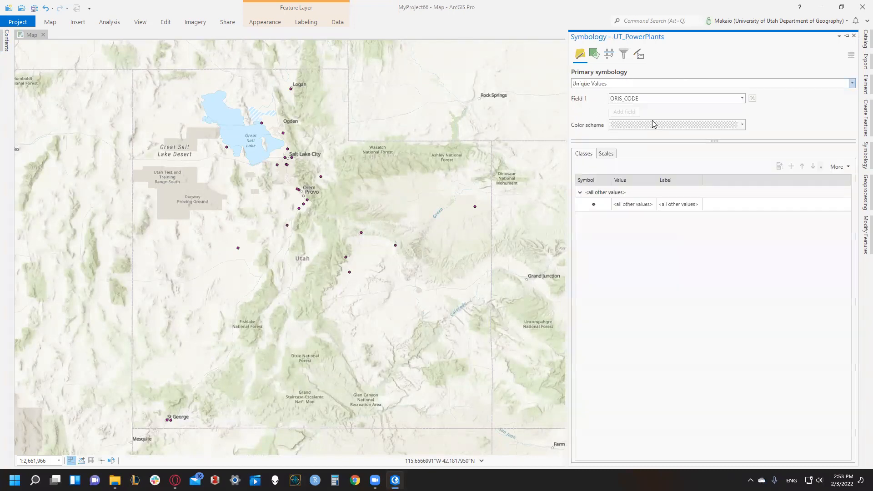
click(642, 99)
click(641, 144)
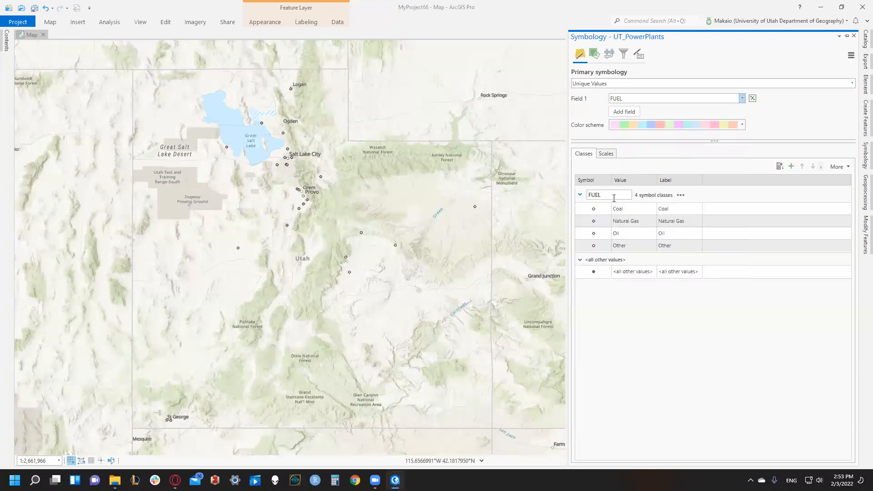
- Remove the <all other values> class from the UT_PowerPlants symbology
click(644, 272)
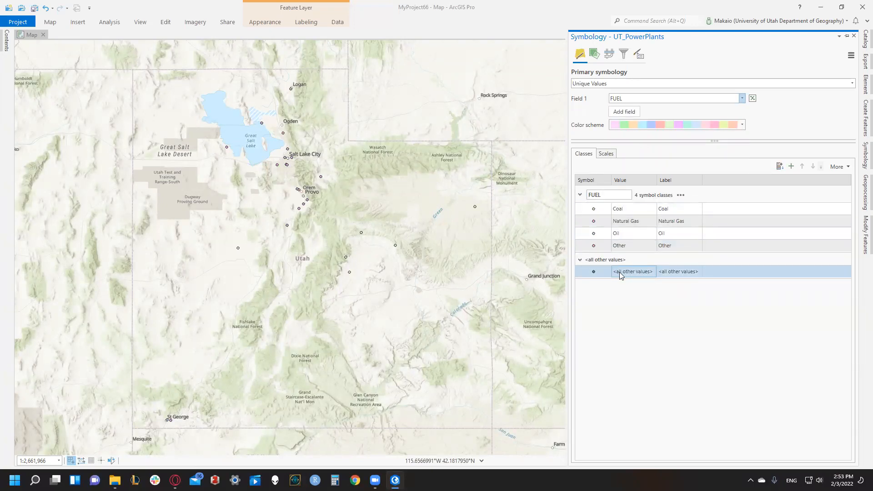
right_click(632, 269)
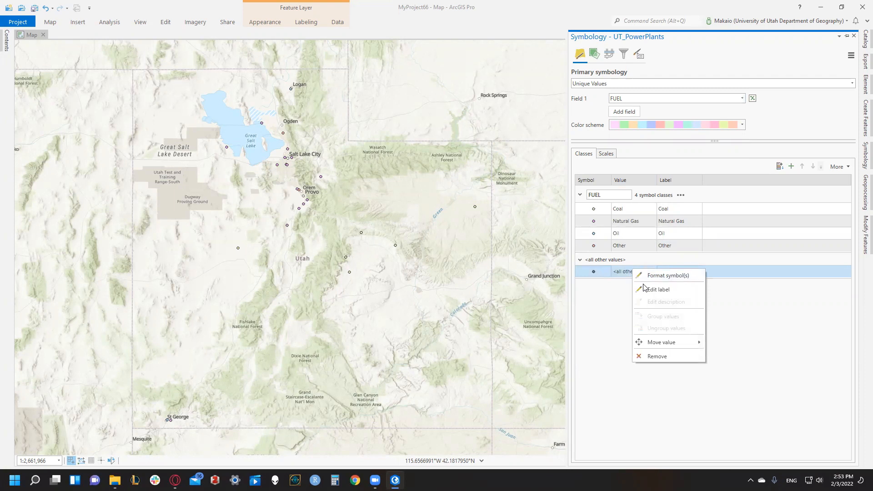
click(664, 355)
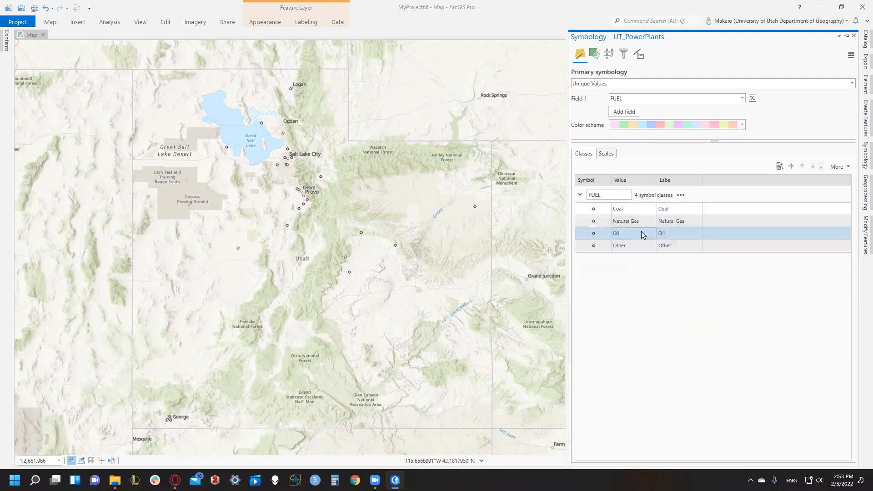
click(641, 246)
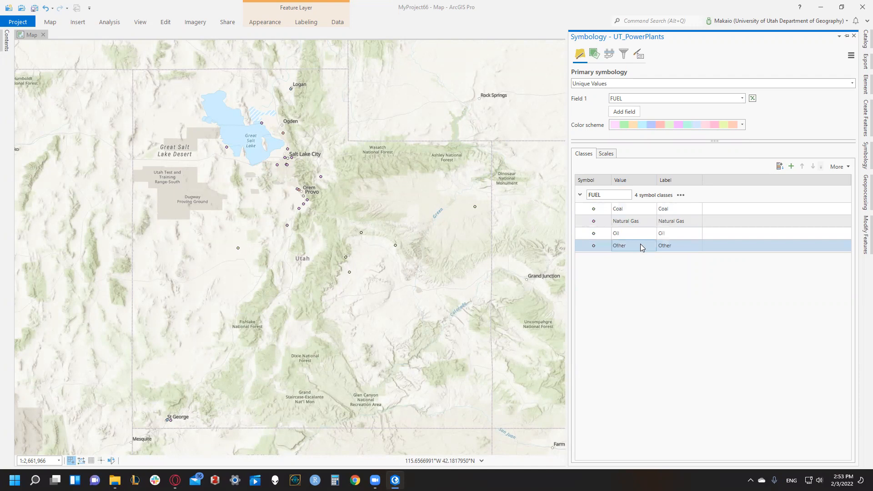
- Assign the large Industrial Complex symbol from the ArcGIS 2D gallery to the Coal class
click(593, 208)
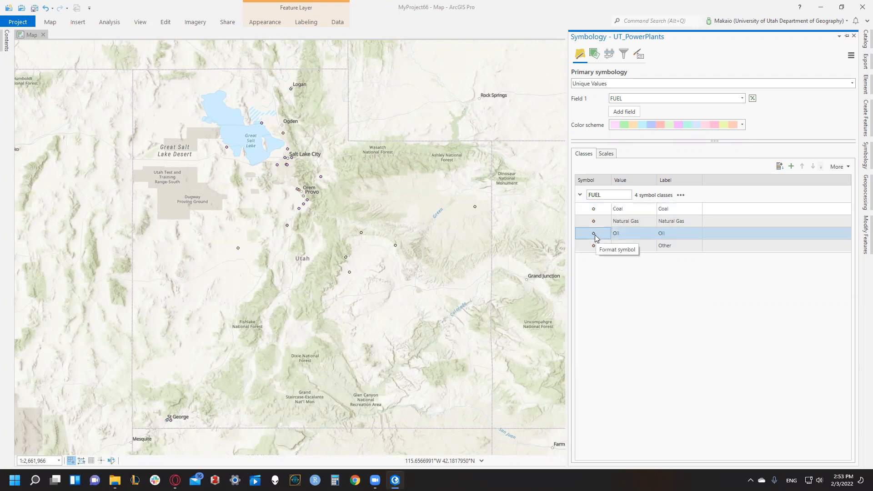
click(594, 208)
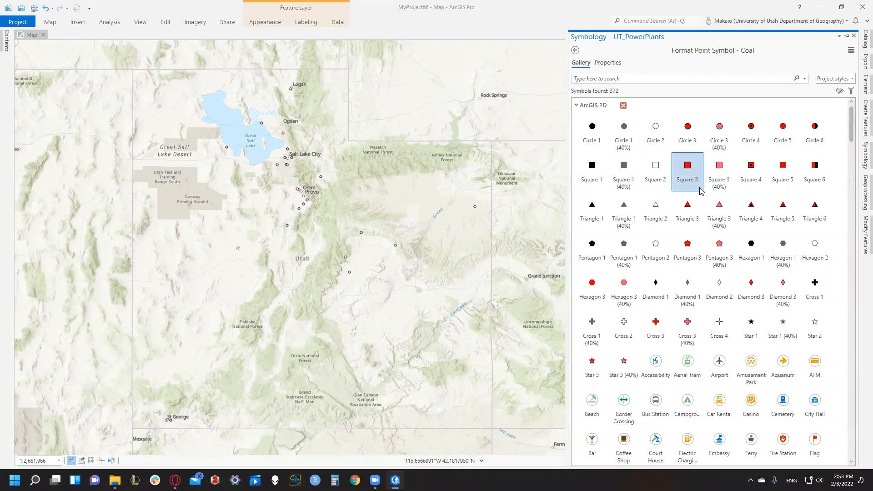
scroll(701, 292, down, 4)
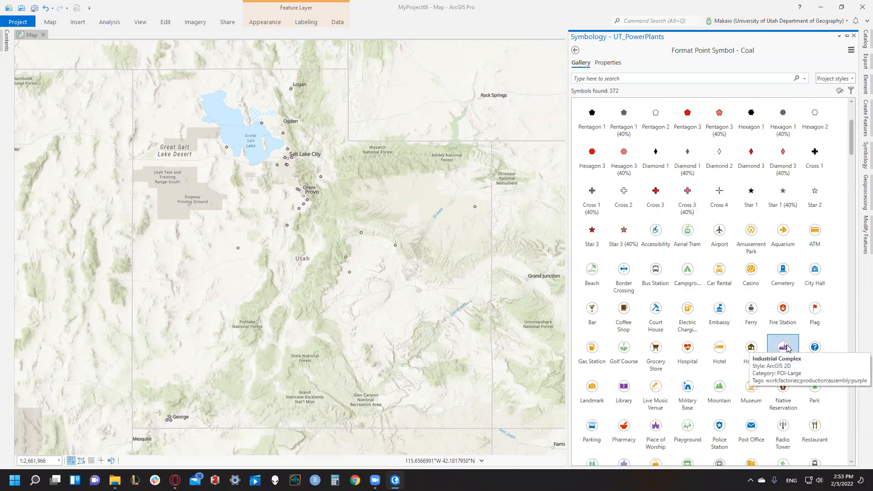
click(786, 346)
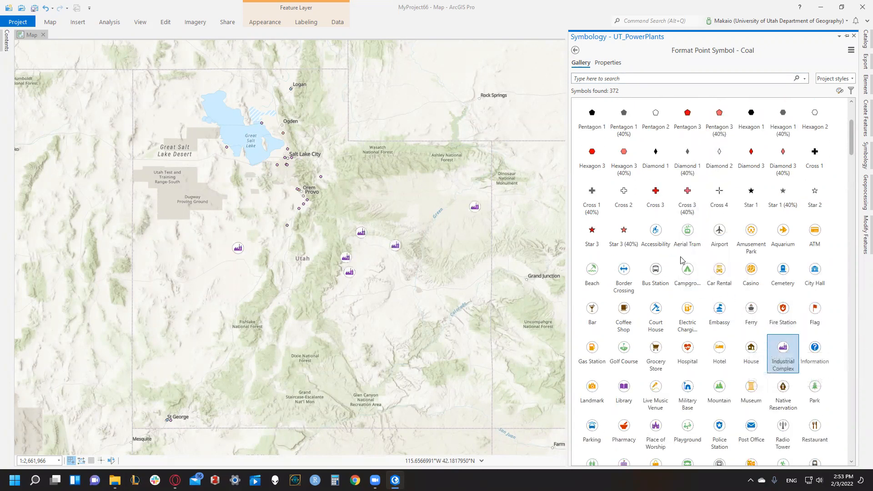
- Change the Coal symbol's color to black, apply it, and return to the list of fuel classes
click(609, 64)
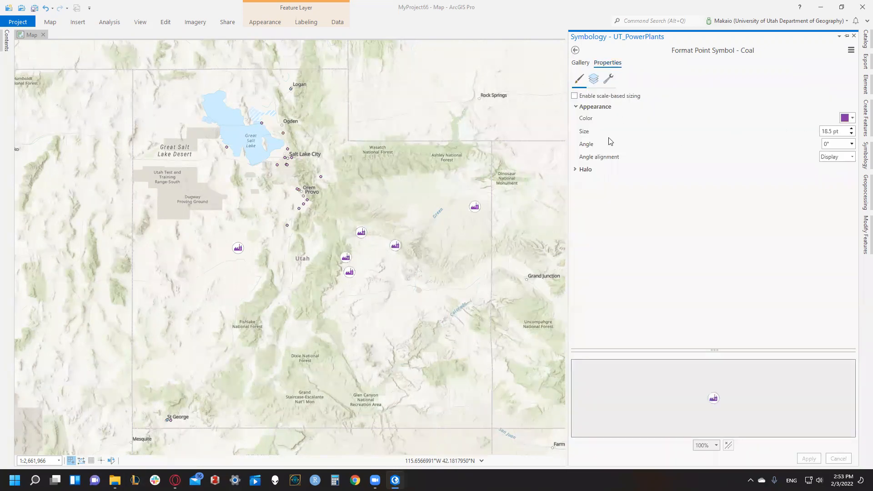
click(853, 119)
click(762, 230)
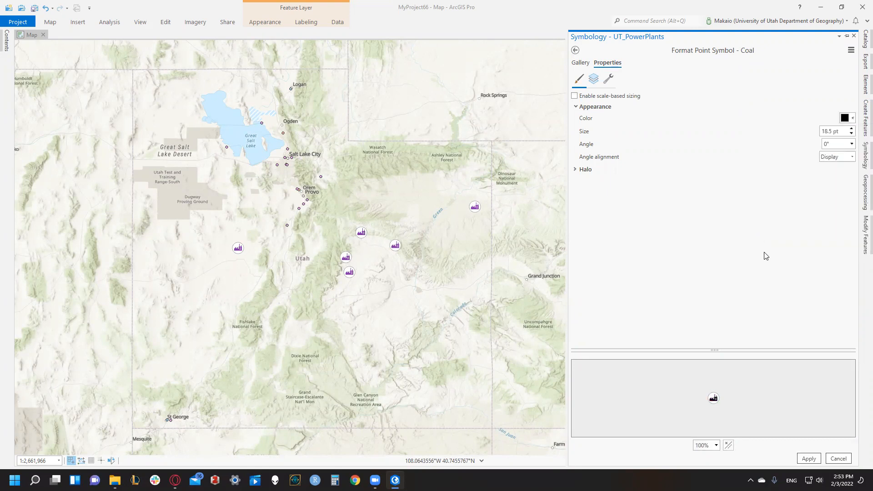
click(808, 459)
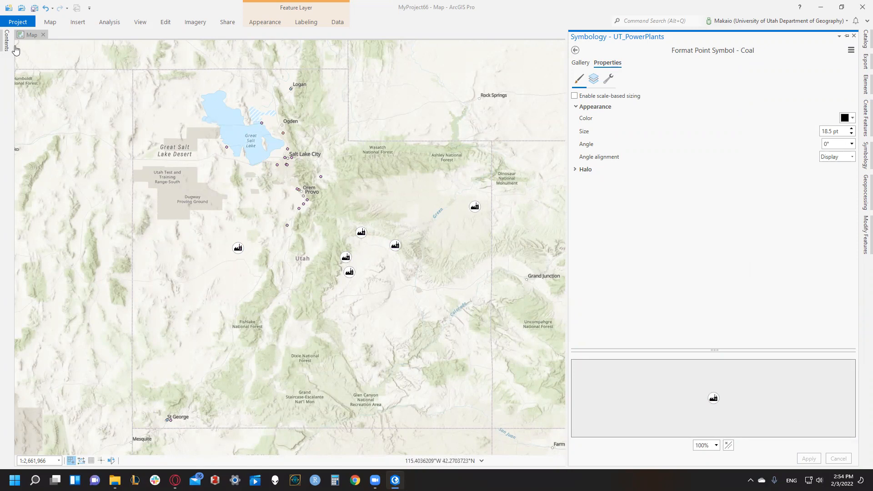
click(575, 50)
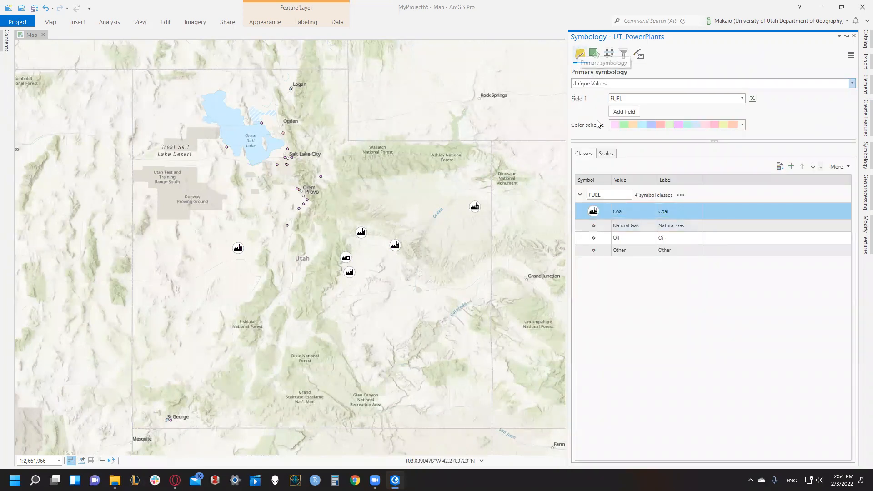
- Assign the medium red Tear Pin 1 symbol from the ArcGIS 2D gallery to the Natural Gas class and return to the fuel classes
click(593, 229)
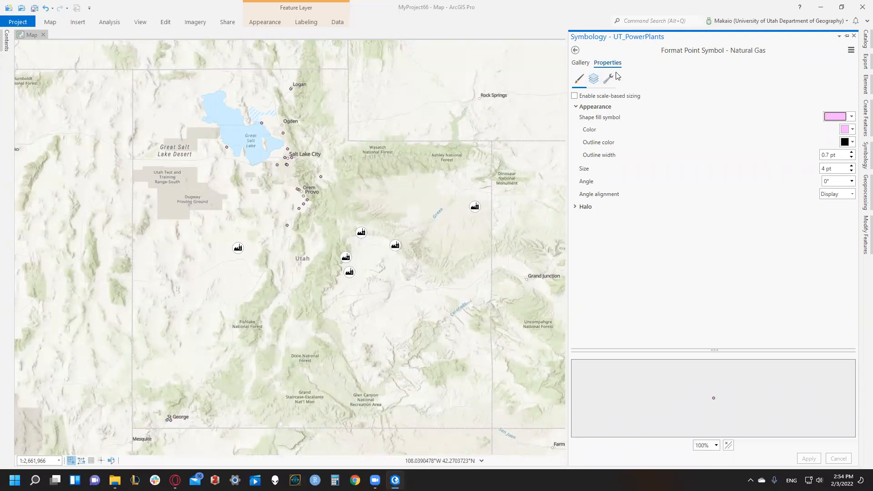
click(580, 63)
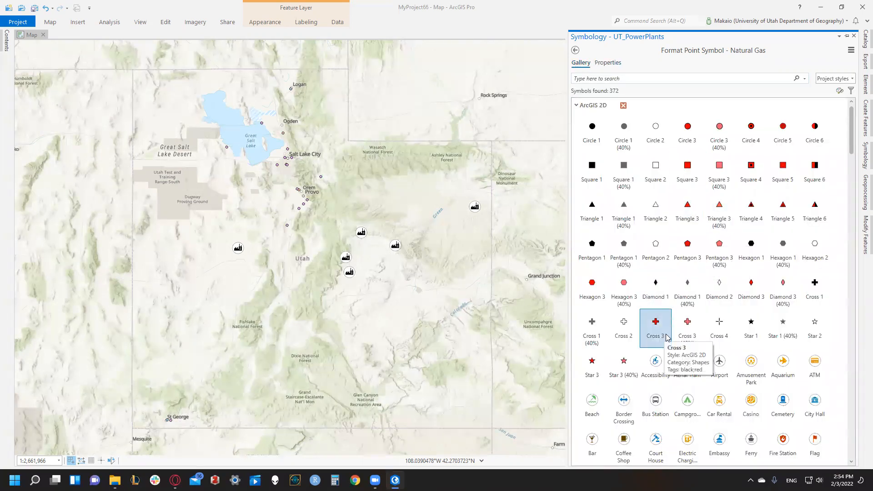
scroll(668, 338, down, 2)
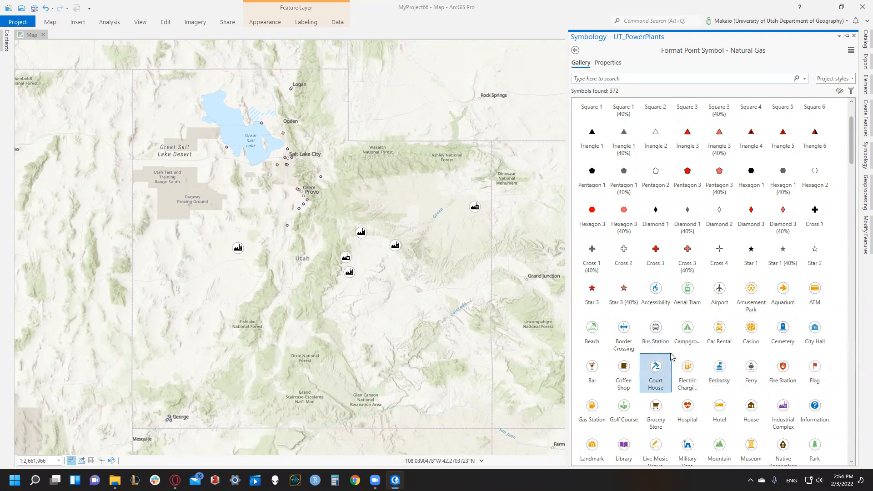
scroll(671, 357, down, 4)
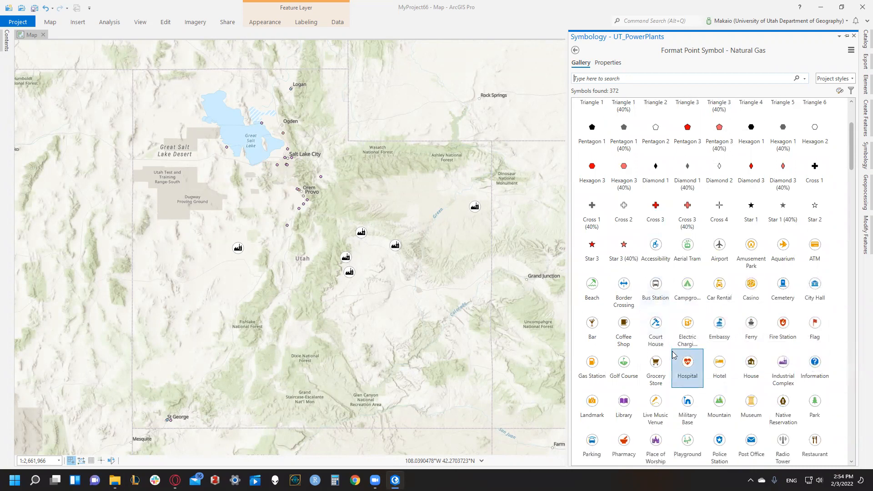
scroll(671, 366, down, 2)
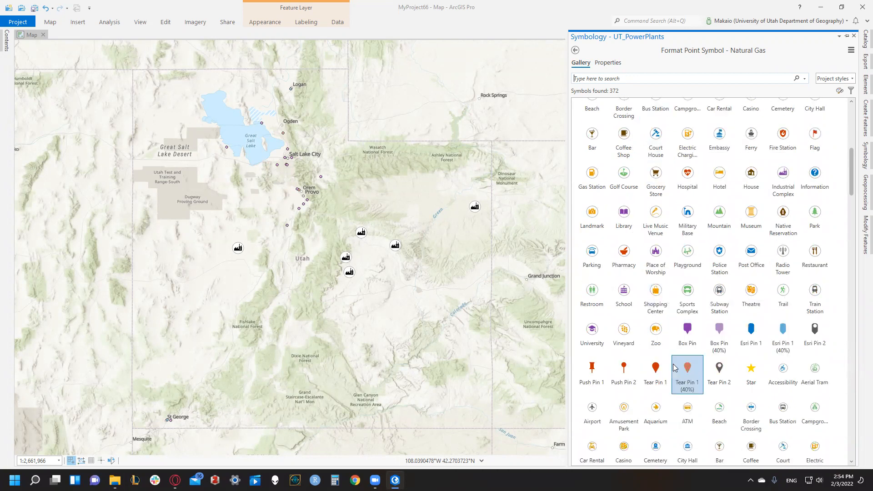
scroll(671, 359, down, 3)
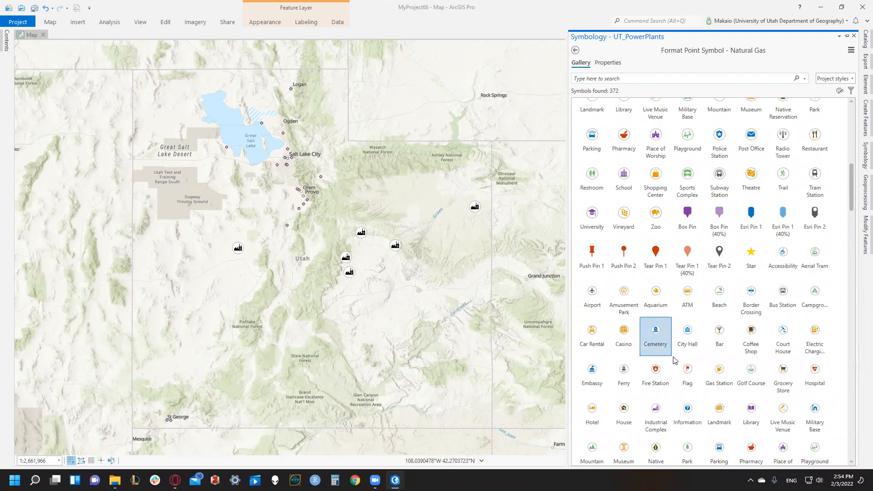
scroll(673, 359, down, 3)
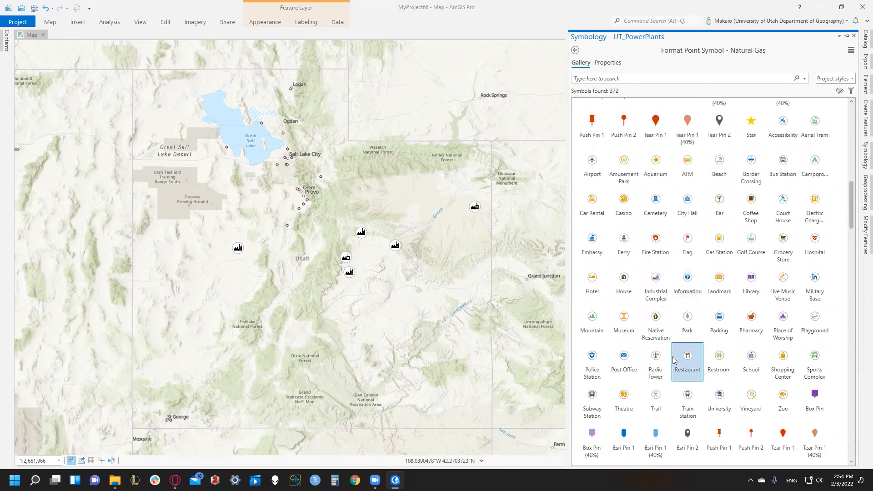
scroll(674, 360, down, 1)
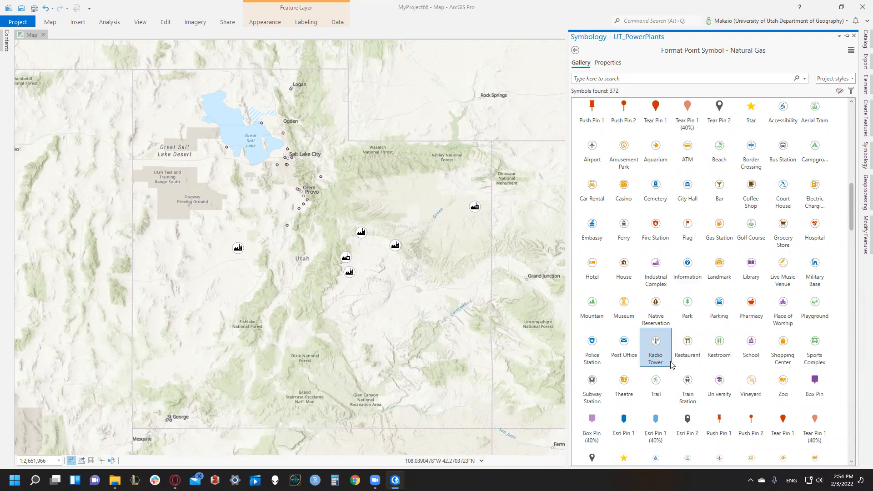
scroll(671, 364, down, 1)
scroll(671, 364, down, 2)
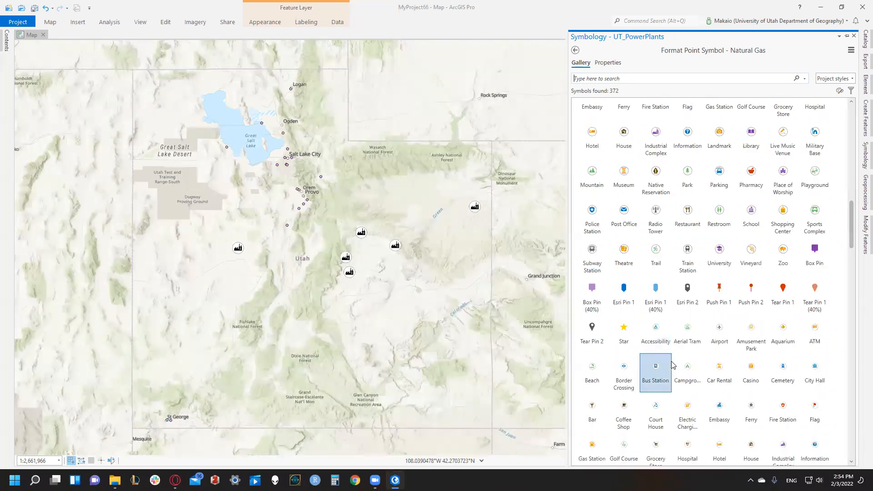
scroll(671, 364, down, 2)
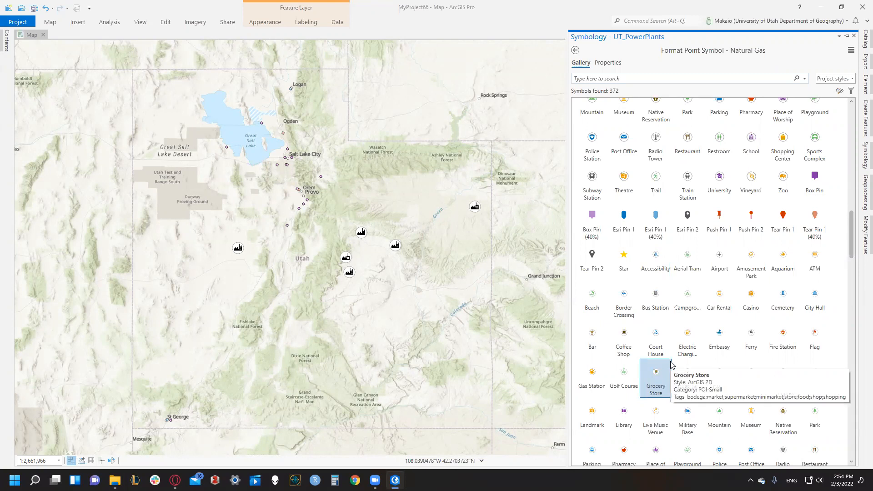
click(782, 232)
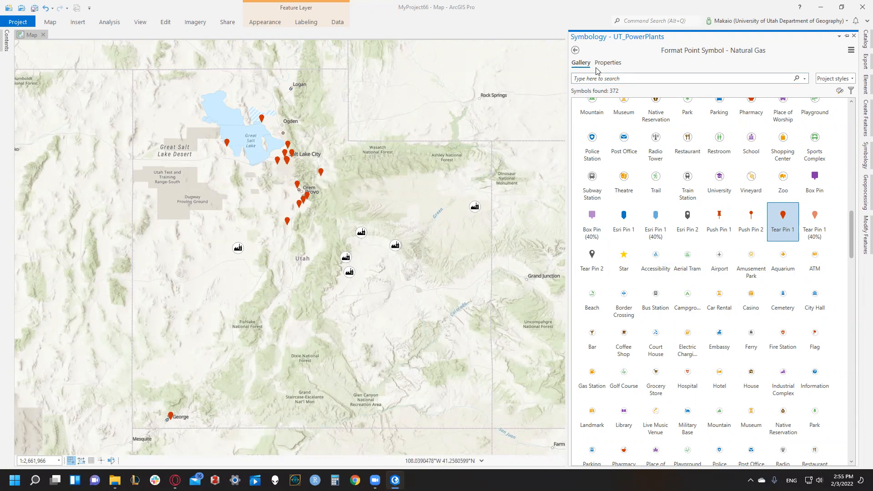
click(575, 51)
- Assign the large Cemetery symbol from the ArcGIS 2D gallery to the Oil class and open the symbol's properties
click(594, 240)
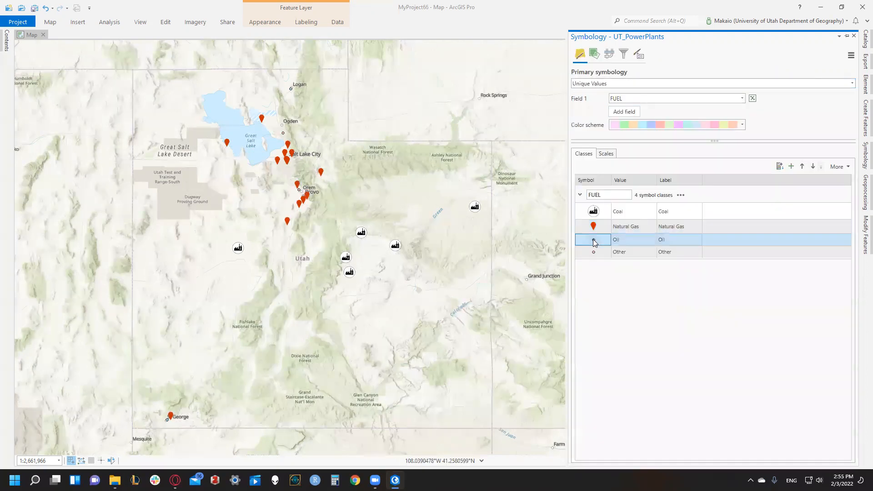
click(593, 239)
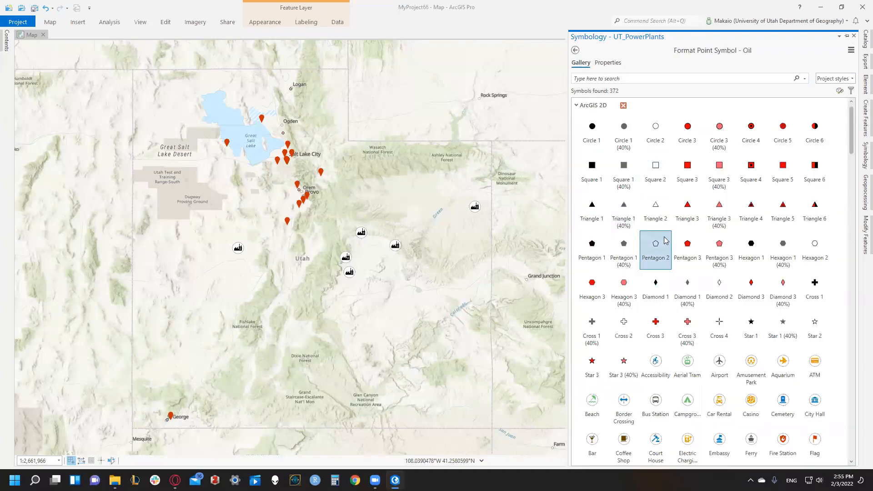
scroll(667, 246, down, 2)
click(782, 286)
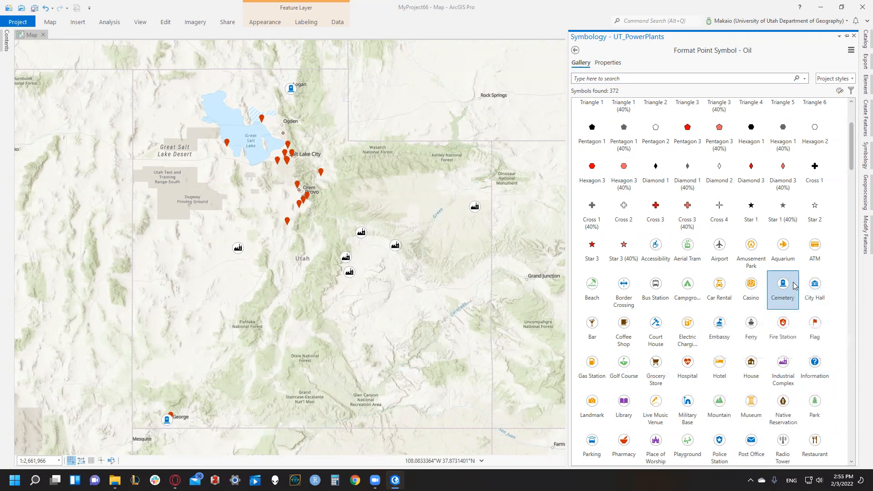
click(619, 63)
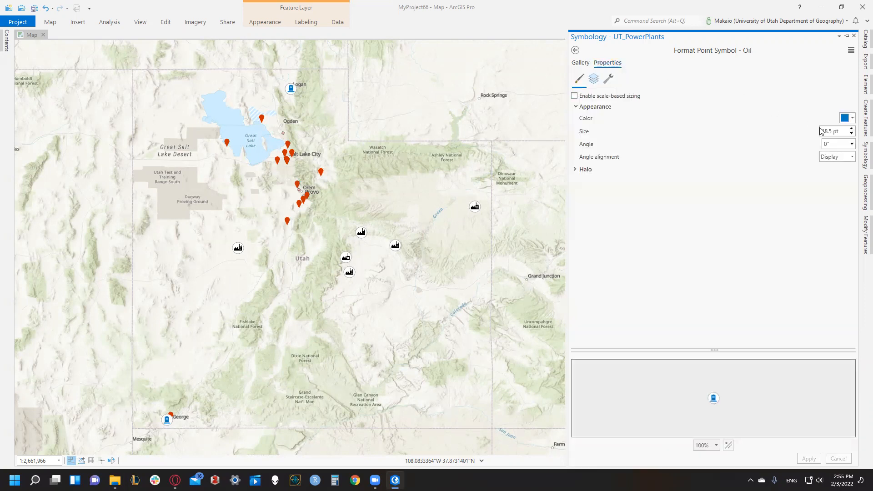
- Try red and a yellow-orange as the Oil symbol's color, applying the yellow-orange
click(853, 119)
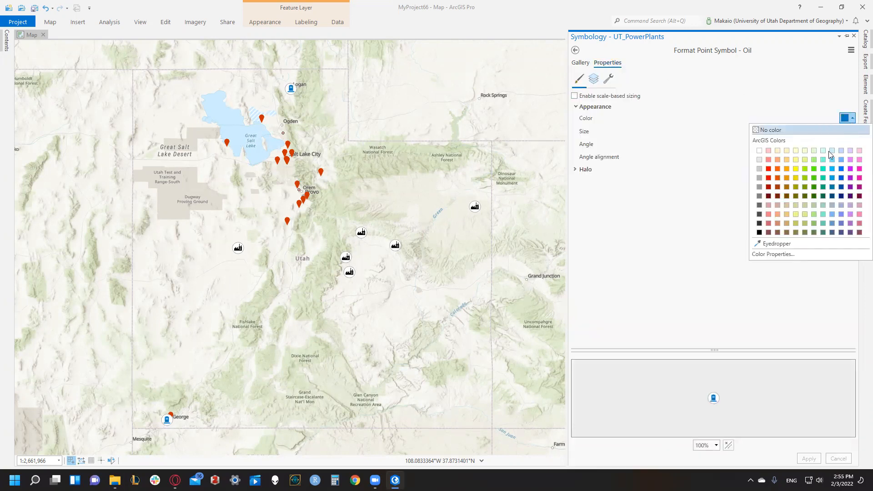
click(768, 169)
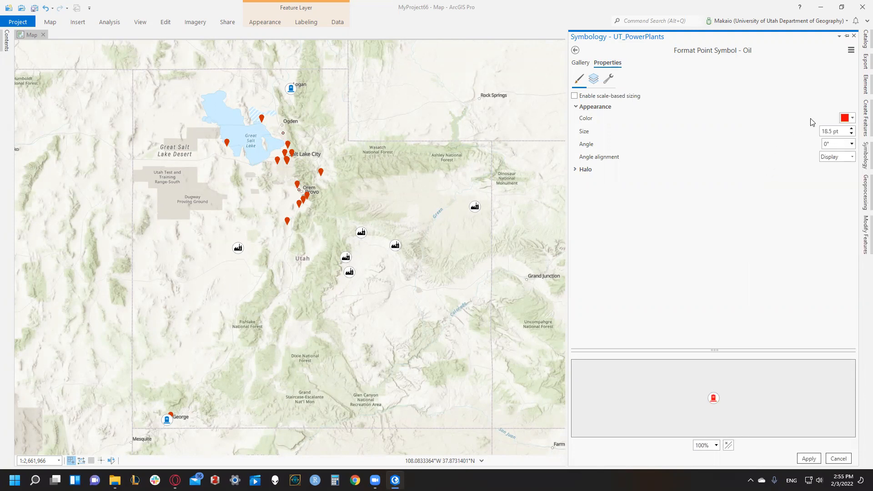
click(844, 118)
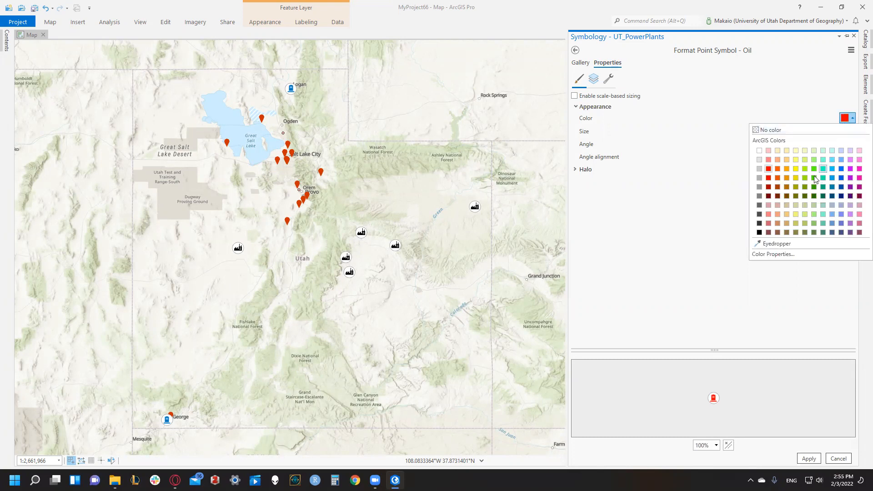
click(788, 169)
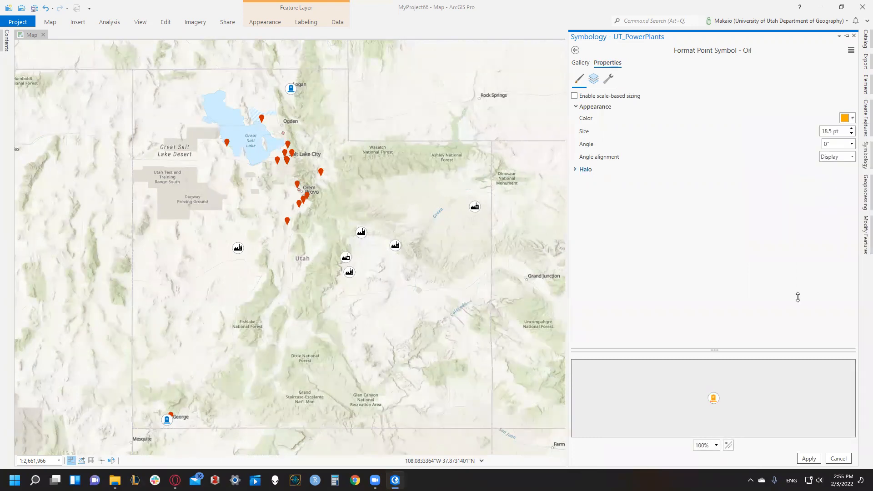
click(809, 457)
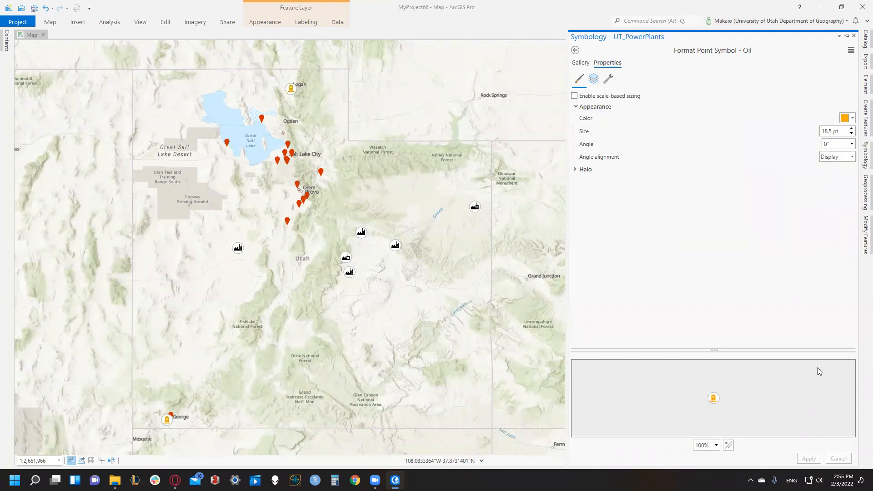
- Change the Oil symbol's color to a deeper orange, apply it, and return to the list of fuel classes
click(845, 118)
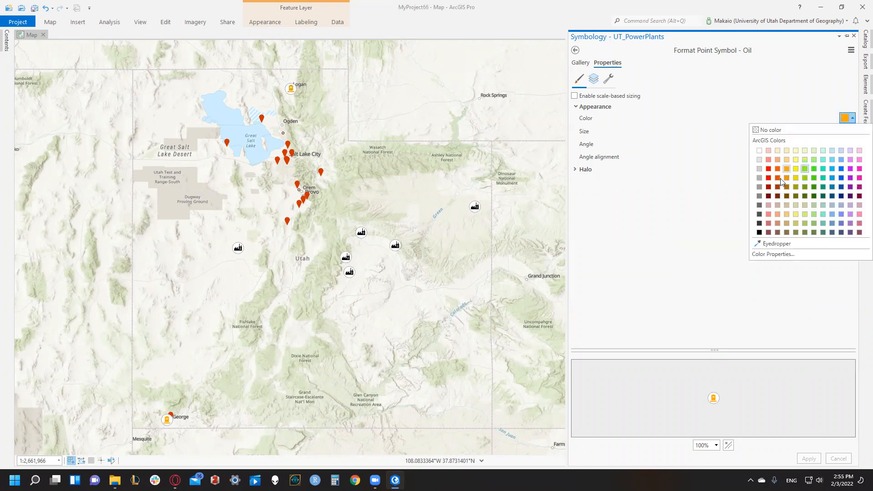
click(778, 169)
click(809, 458)
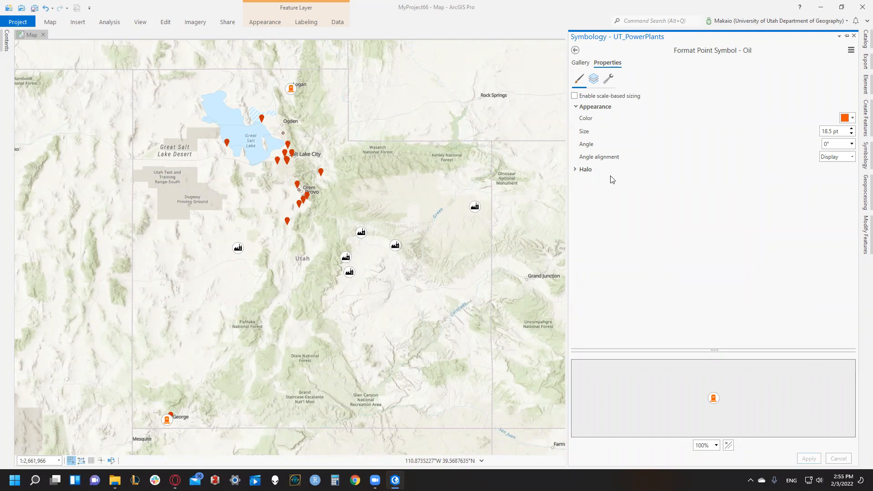
click(574, 50)
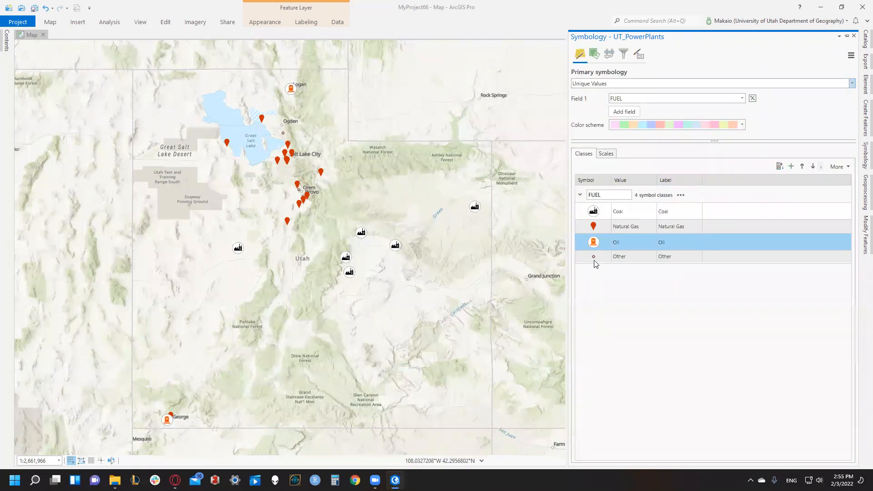
- Assign the small Military Base symbol from the ArcGIS 2D gallery to the Other class
click(593, 257)
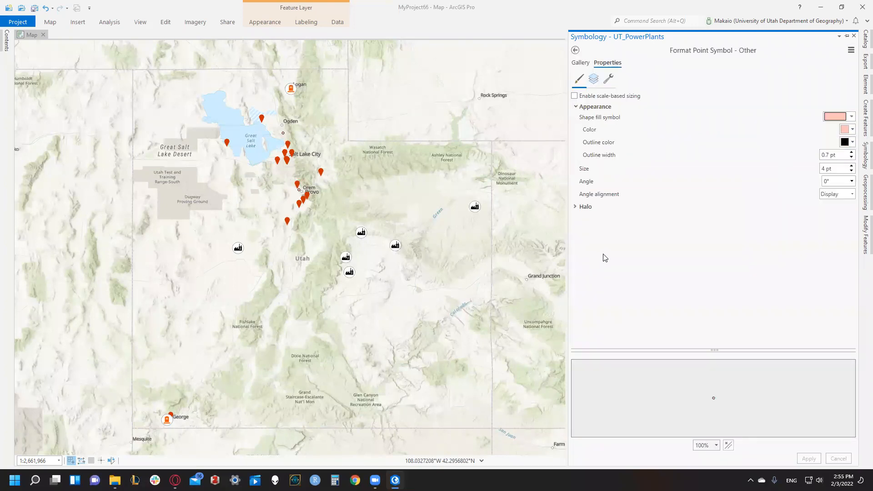
click(587, 65)
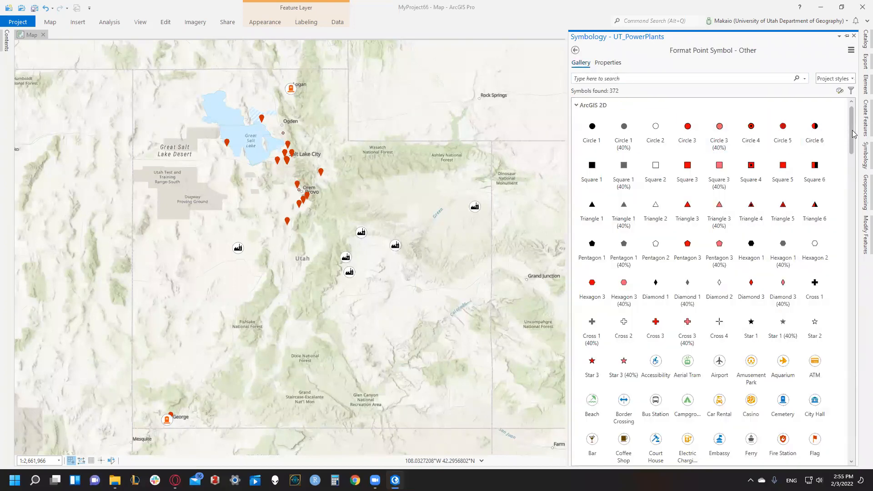
scroll(753, 285, down, 10)
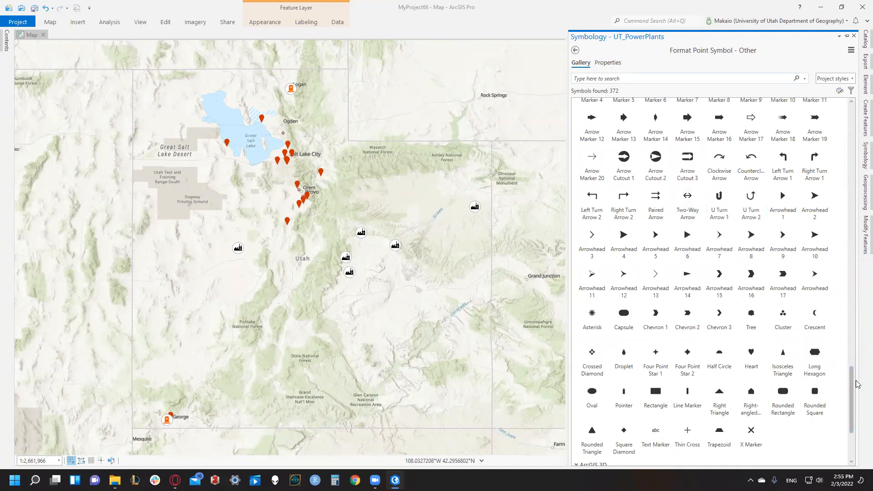
drag(852, 377, 836, 298)
scroll(838, 301, up, 2)
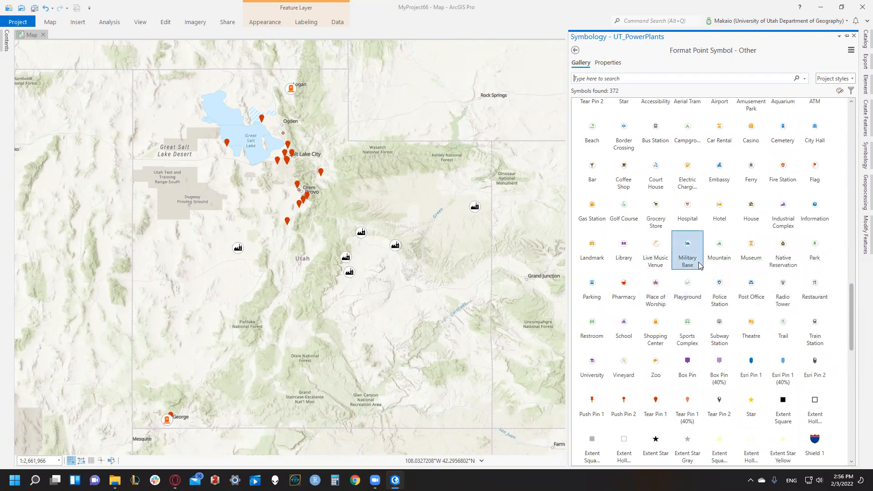
click(683, 251)
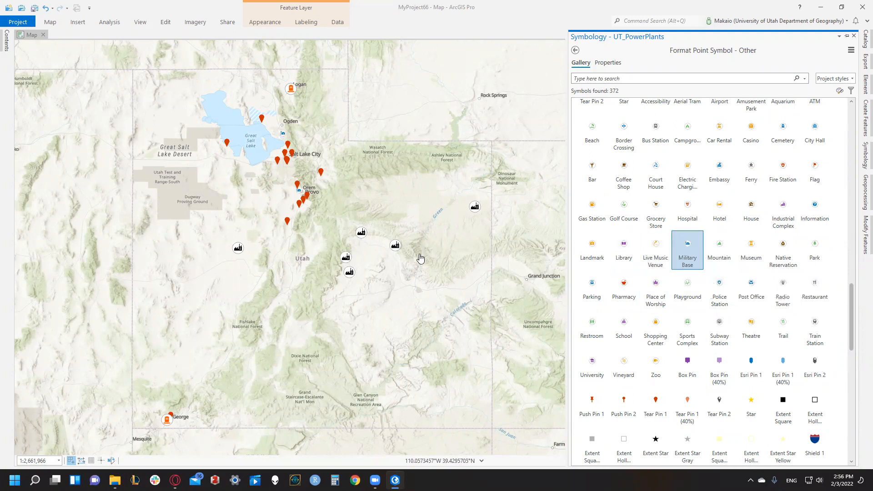
- Remove the PowerPlants_Lab04_XYTableToPoint layer and the PowerPlants_Lab04.csv standalone table from the map
drag(389, 185, 387, 176)
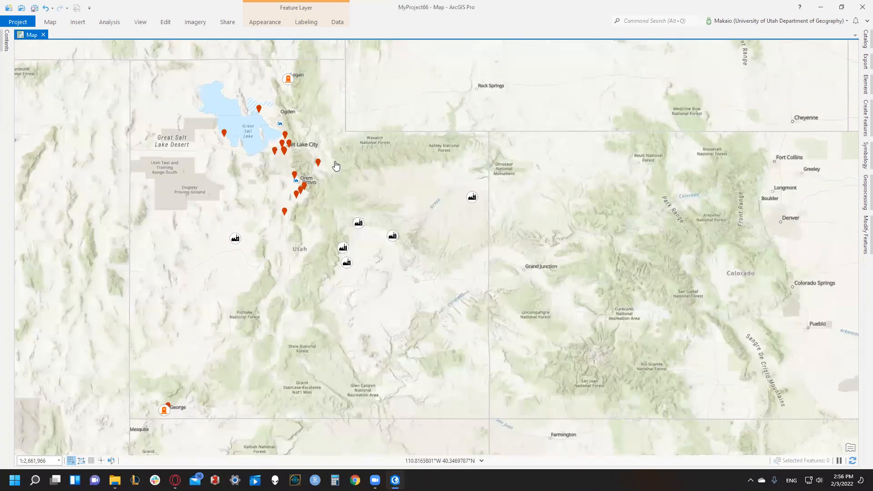
click(6, 40)
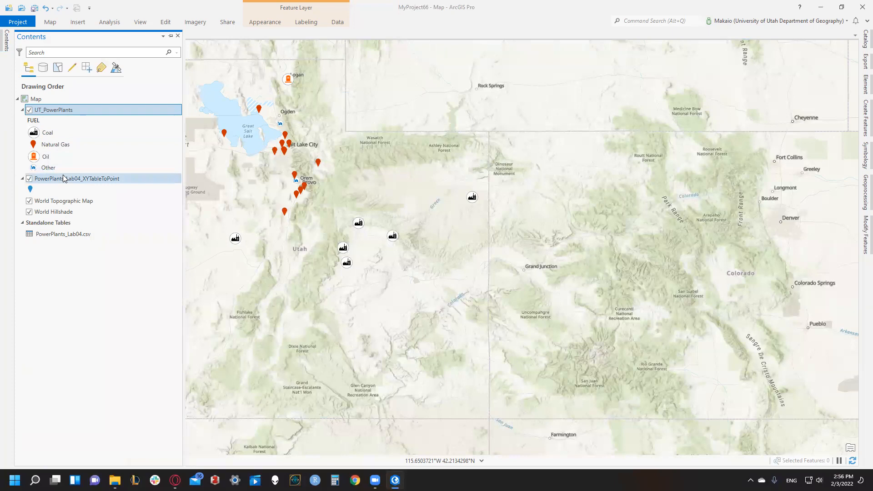
right_click(57, 179)
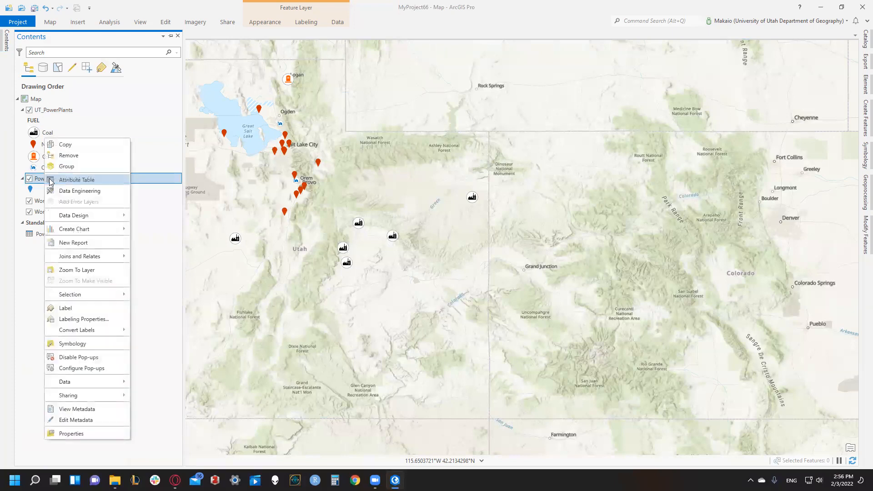
click(62, 156)
click(58, 214)
right_click(58, 214)
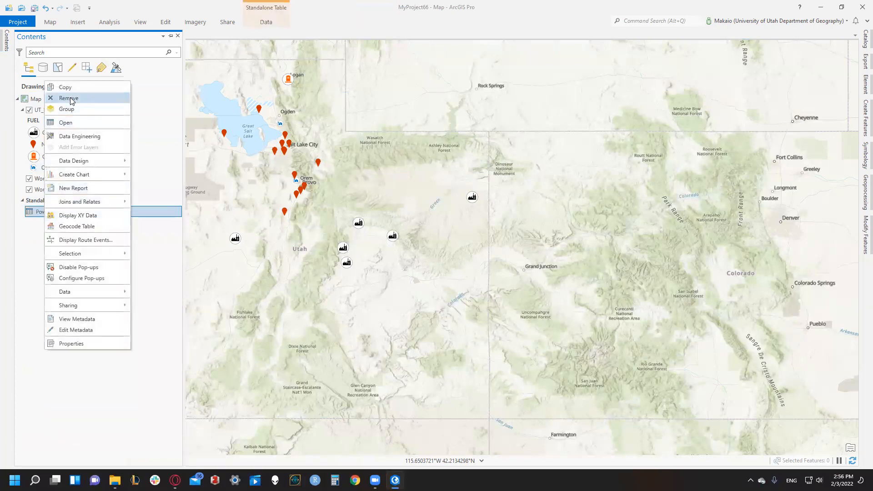
click(79, 97)
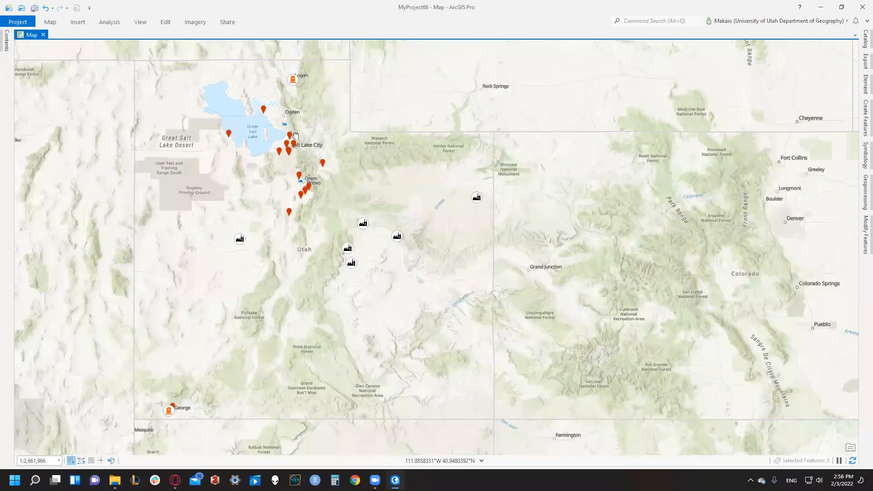
- Insert a new layout into the project
click(76, 26)
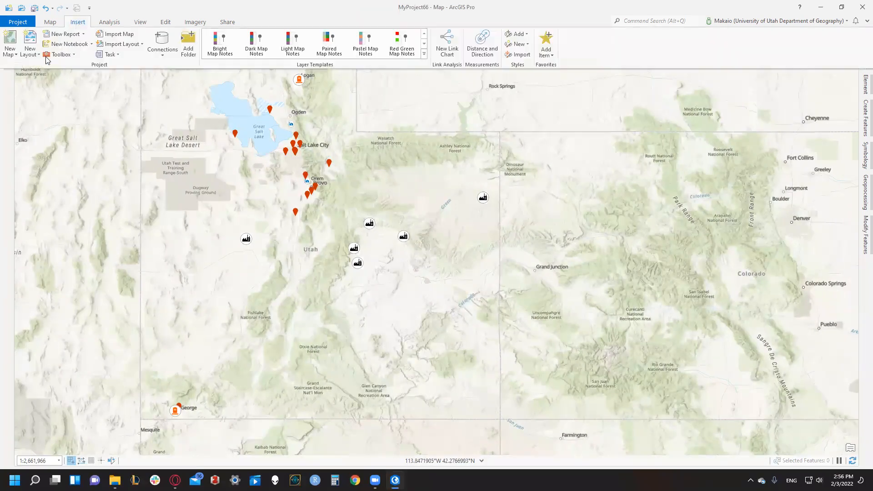
click(29, 53)
click(53, 101)
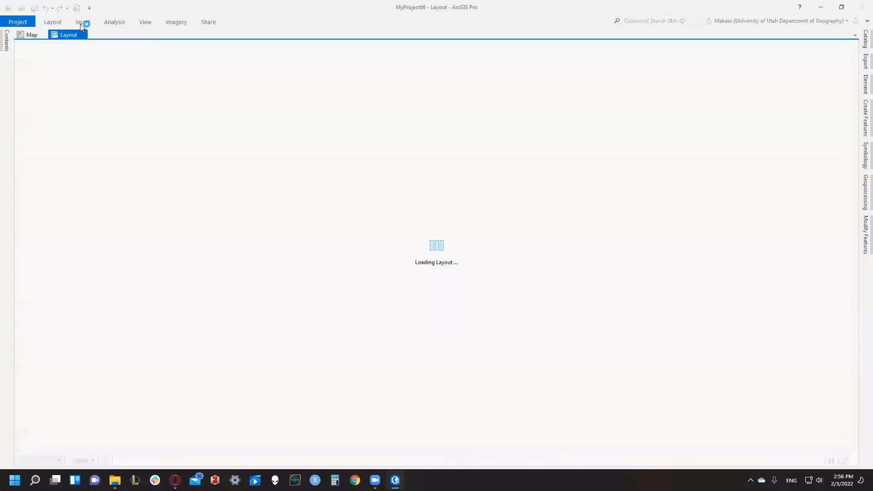
- Insert a map frame of the Utah map across the full page width, leaving blank strips above and below it
click(82, 23)
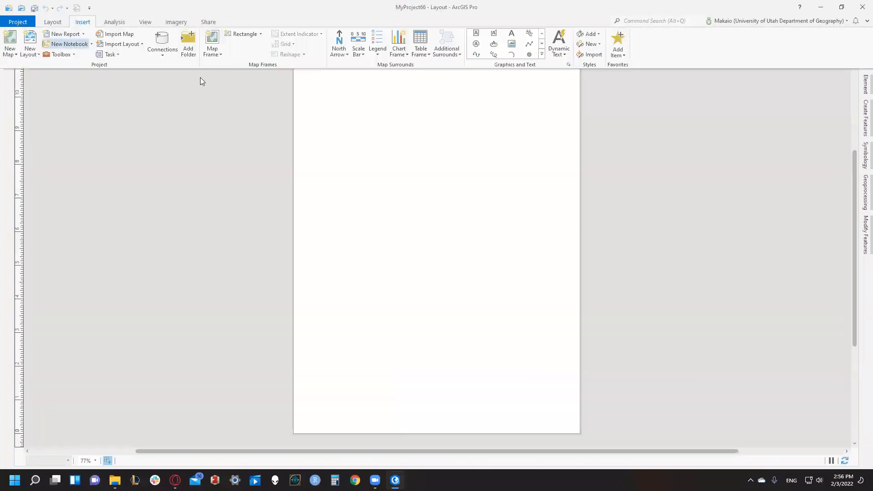
click(212, 43)
click(298, 98)
mouse_move(299, 99)
mouse_down()
mouse_move(533, 349)
mouse_move(581, 379)
mouse_up()
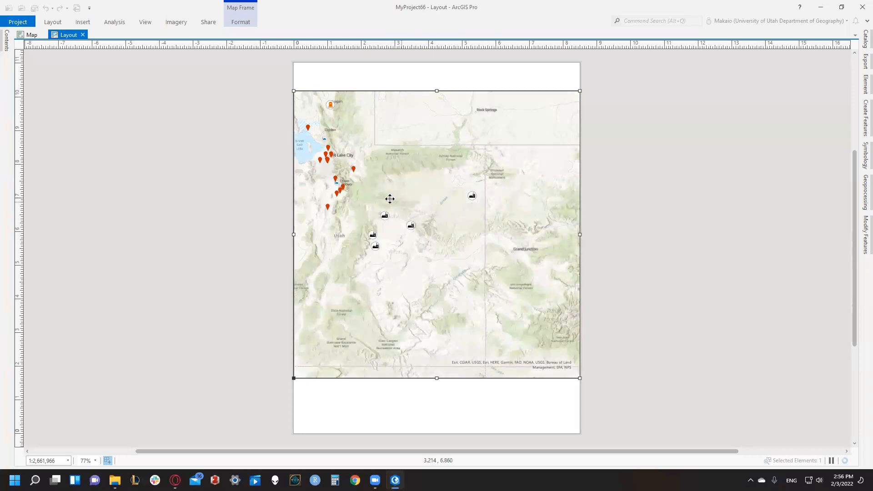
- Activate the map frame, zoom it to the UT_PowerPlants layer so all the plants fit, and close the activation
right_click(454, 177)
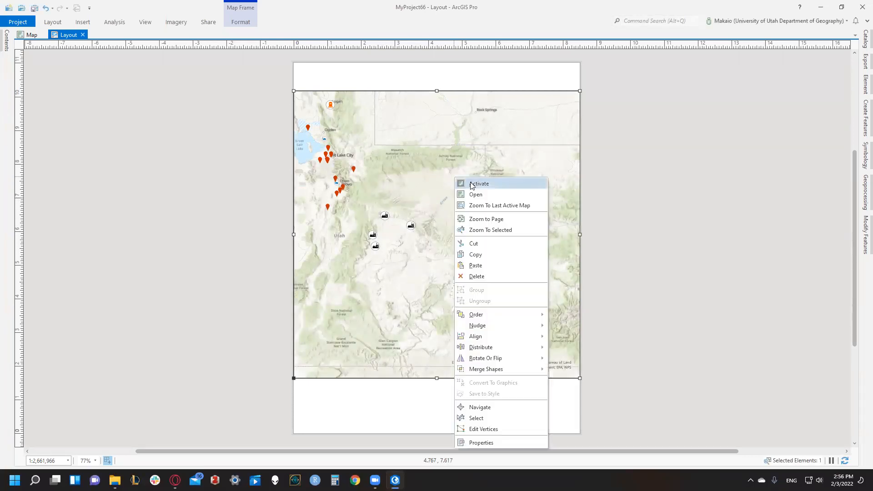
click(471, 184)
drag(386, 170, 498, 174)
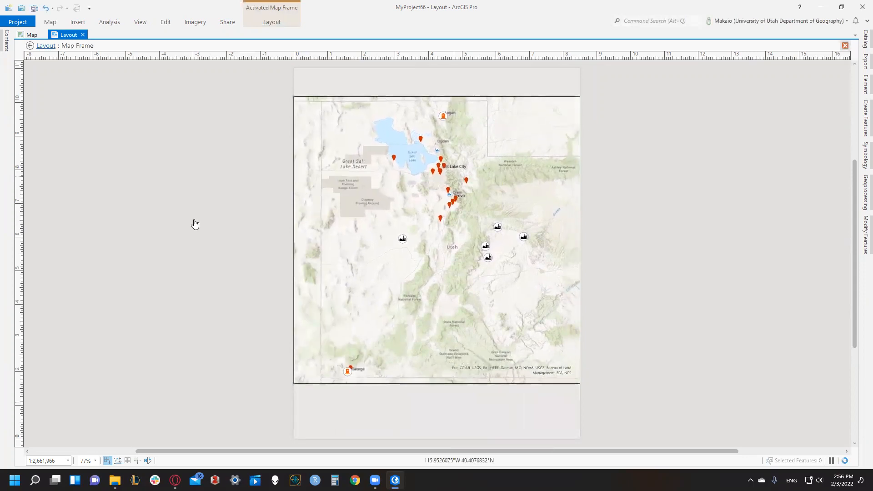
click(6, 46)
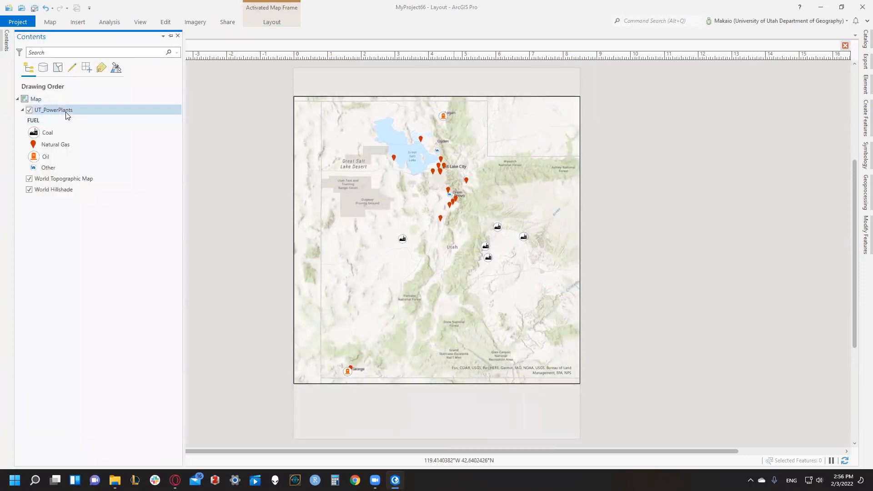
right_click(66, 111)
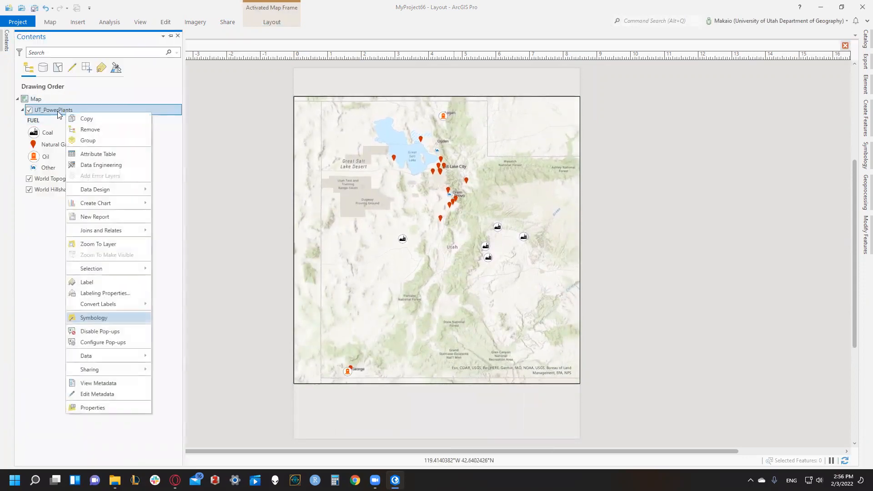
click(106, 246)
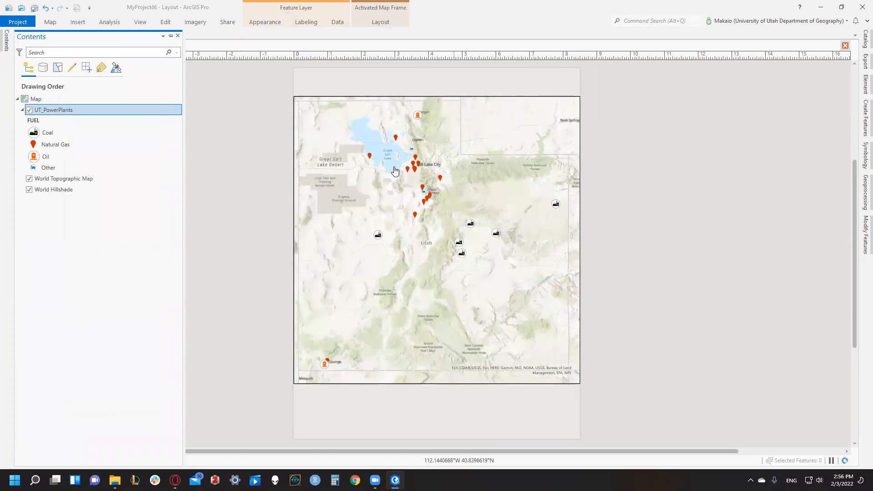
click(217, 176)
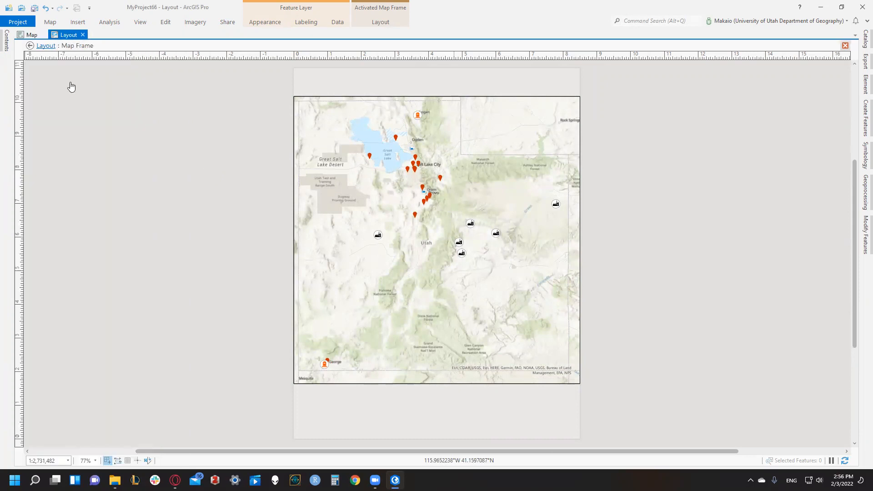
click(29, 46)
- Insert a north arrow in the page's lower-left corner, directly below the map frame
click(83, 23)
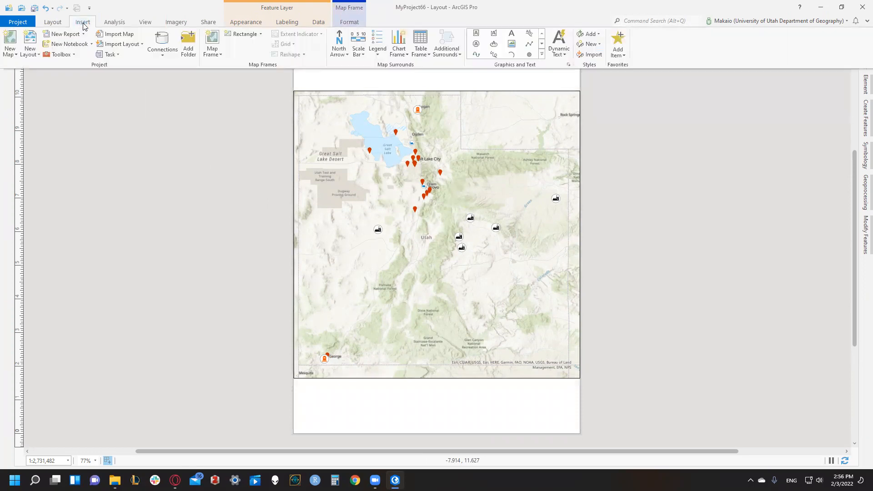
click(338, 43)
click(289, 382)
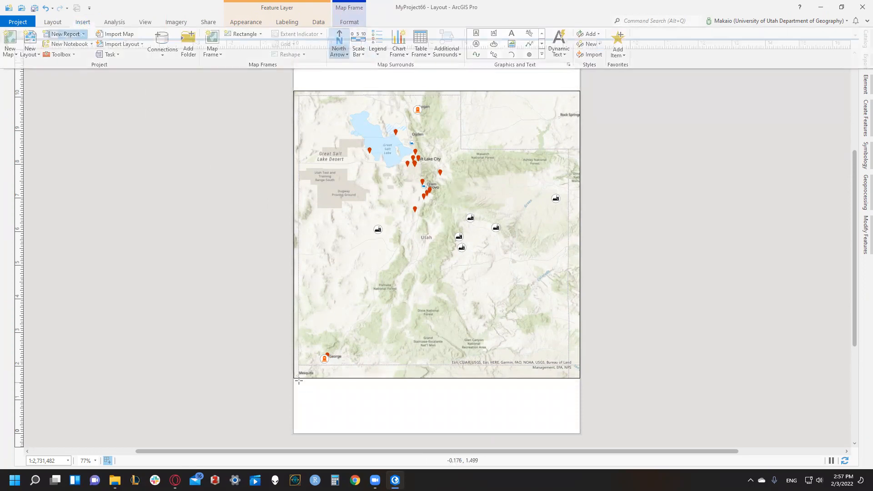
drag(296, 378, 320, 433)
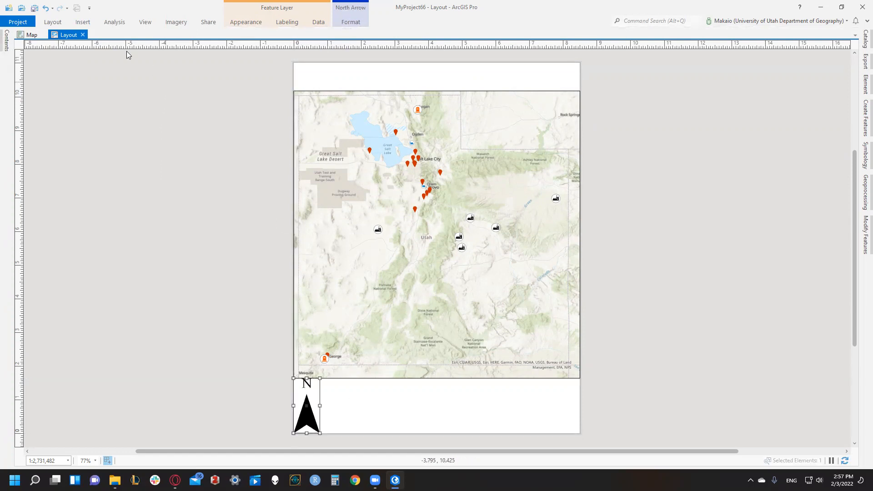
- Insert a scale bar about 104 miles long along the middle of the map frame's lower edge
click(83, 22)
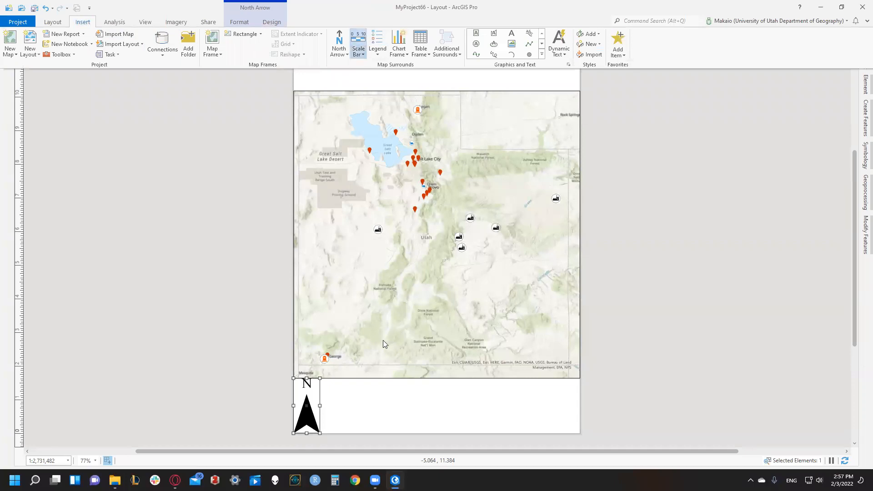
click(390, 380)
drag(372, 378, 468, 384)
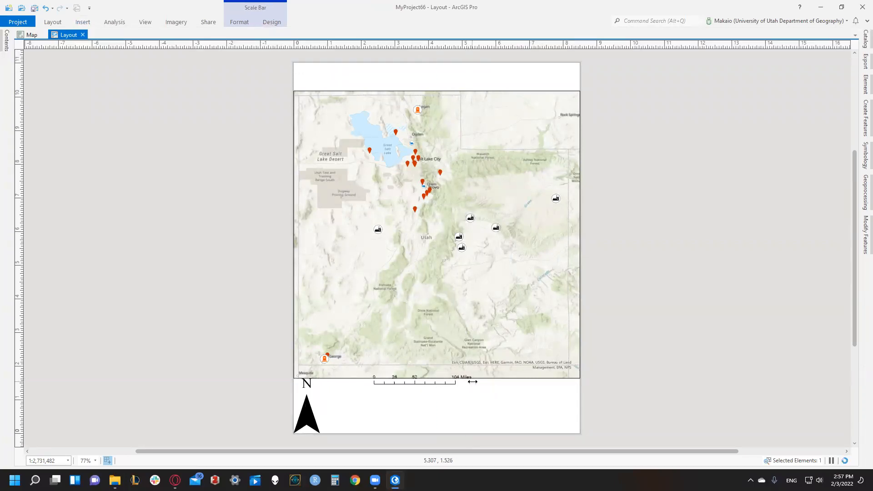
- Resize the scale bar so that it spans 100 miles
drag(470, 380, 471, 381)
scroll(471, 383, up, 5)
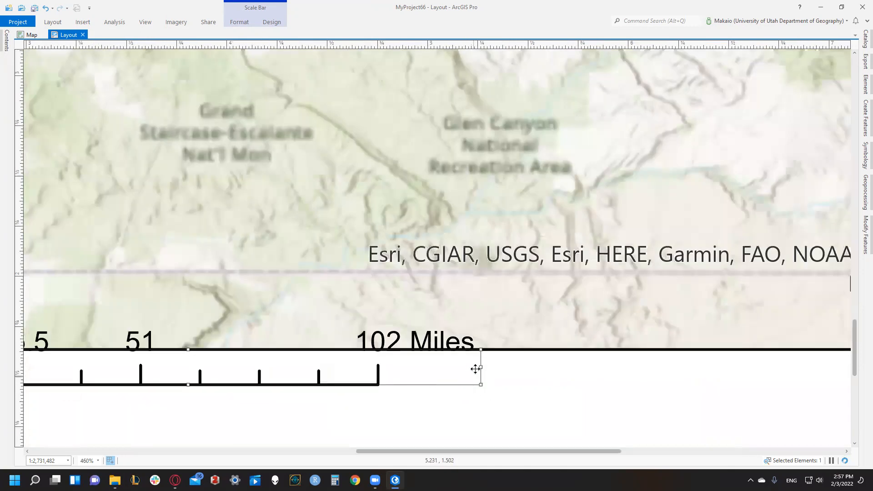
drag(469, 366, 465, 366)
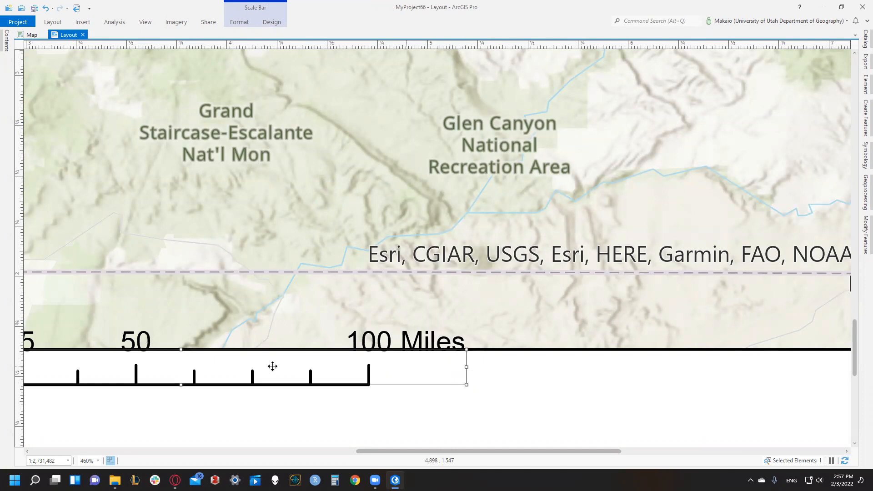
click(241, 417)
- Move the scale bar slightly down and to the right so its labels sit below the map frame
scroll(242, 416, down, 5)
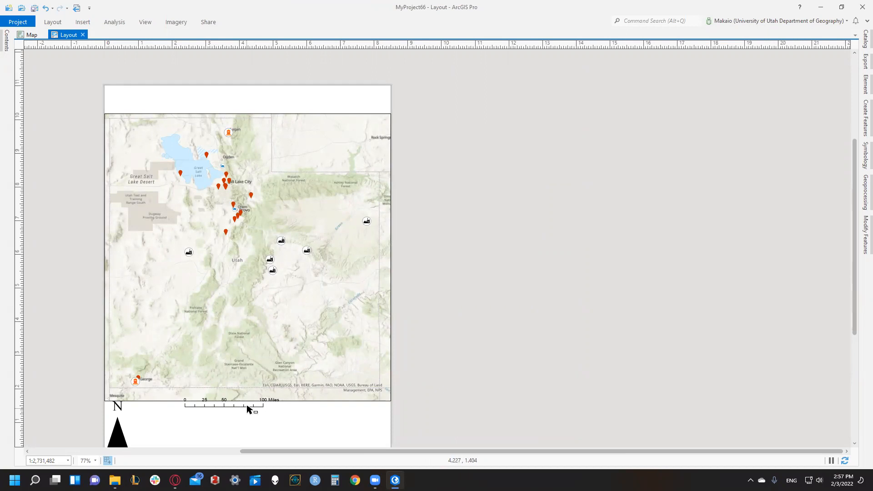
mouse_move(249, 409)
mouse_down()
mouse_move(260, 412)
mouse_move(248, 391)
mouse_move(264, 409)
mouse_up()
click(260, 424)
click(253, 413)
click(248, 396)
click(274, 430)
click(257, 409)
click(266, 421)
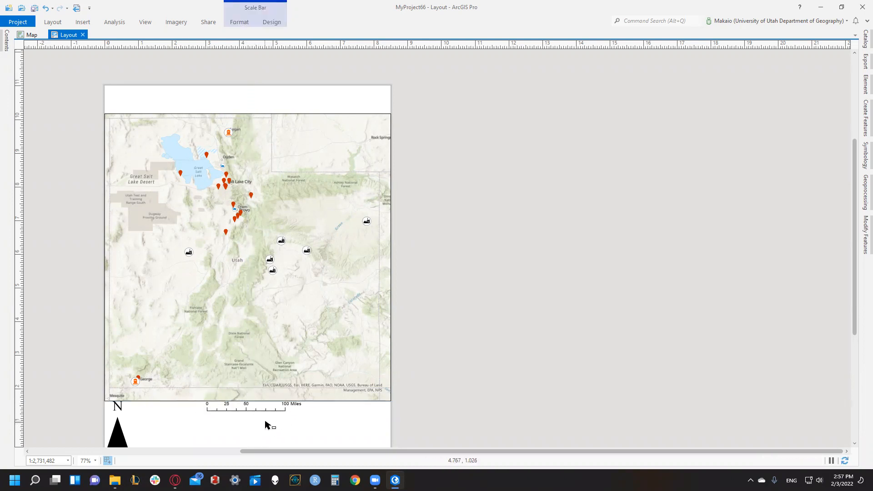
- Insert a legend in the page's lower-right corner, beside the scale bar and below the map frame
click(83, 22)
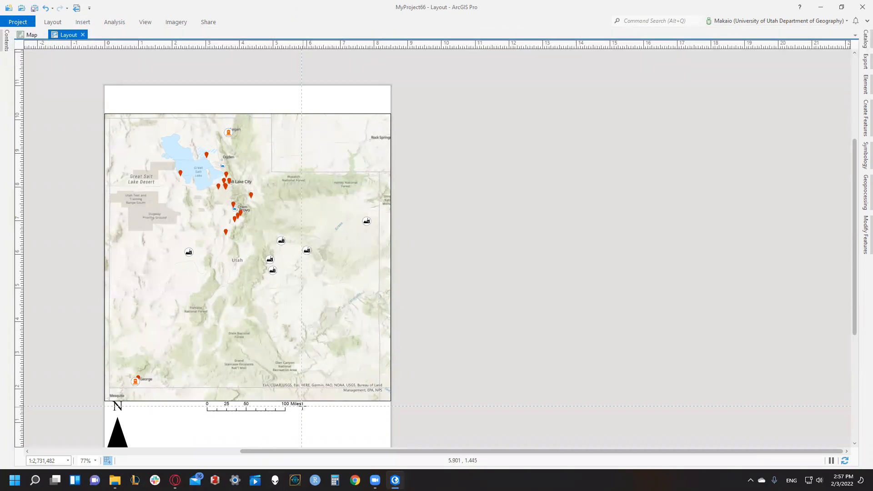
drag(301, 401, 391, 447)
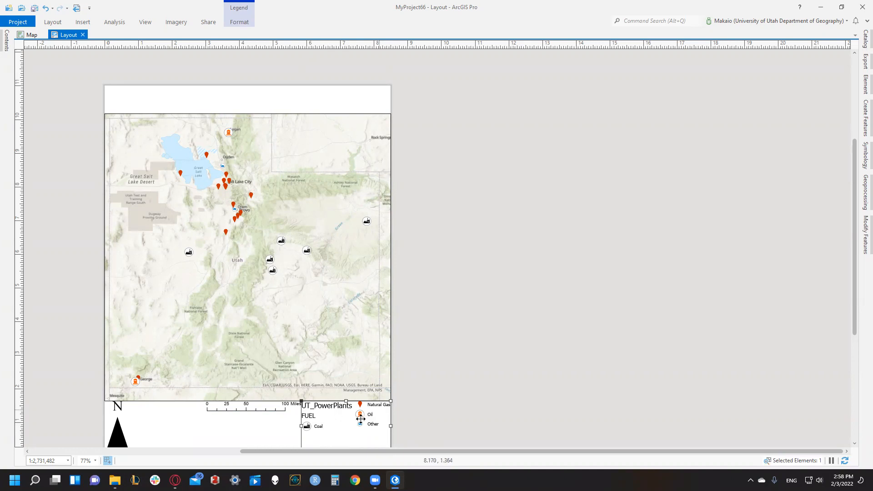
click(450, 426)
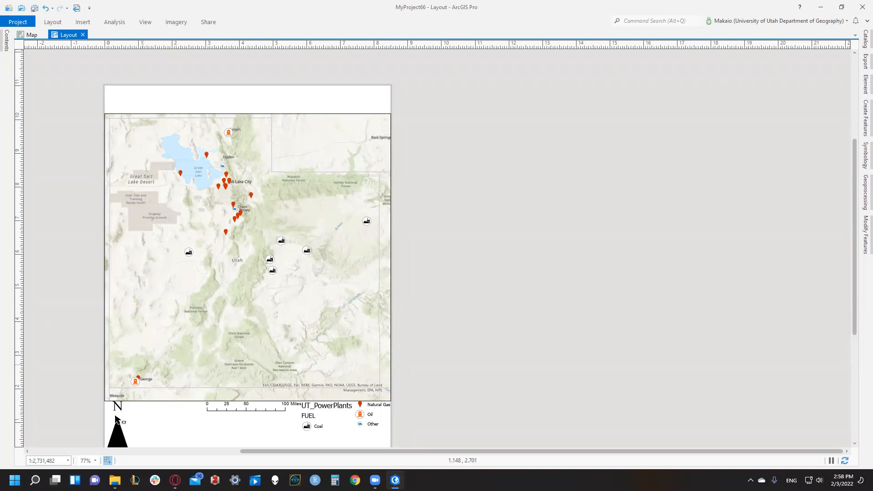
- Rename the UT_PowerPlants layer as "Utah Power Plants" in its layer properties
click(6, 51)
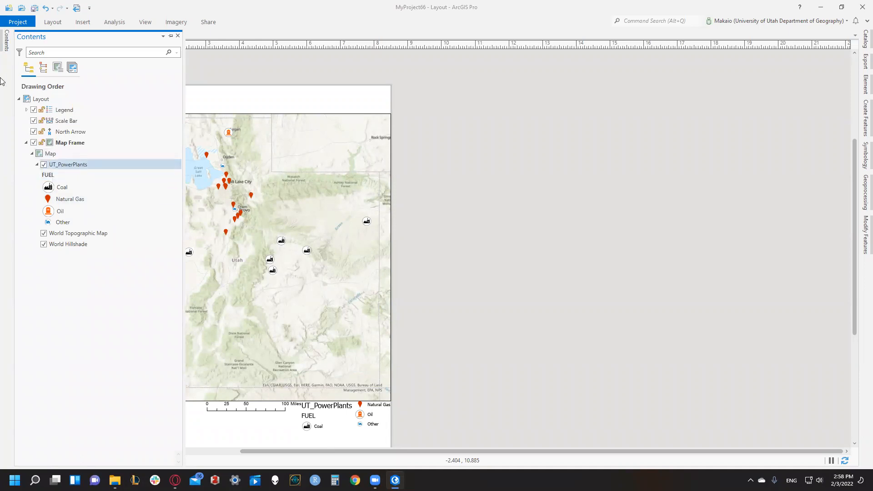
click(82, 165)
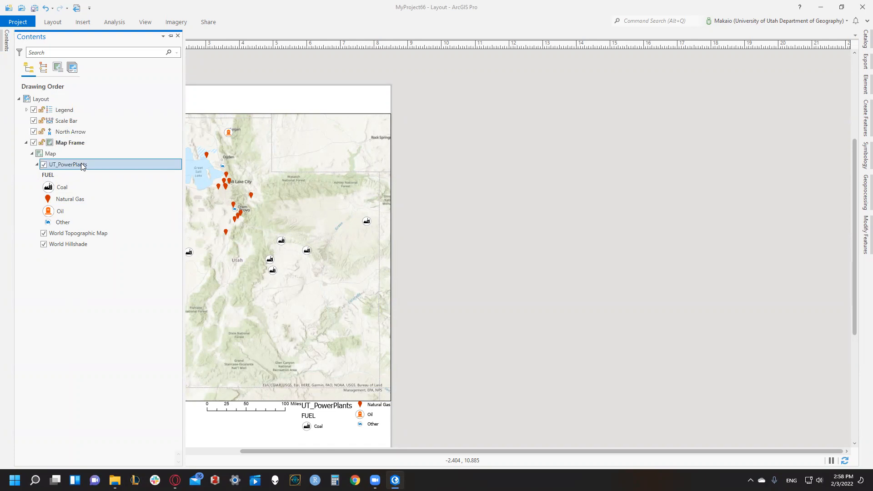
double_click(83, 166)
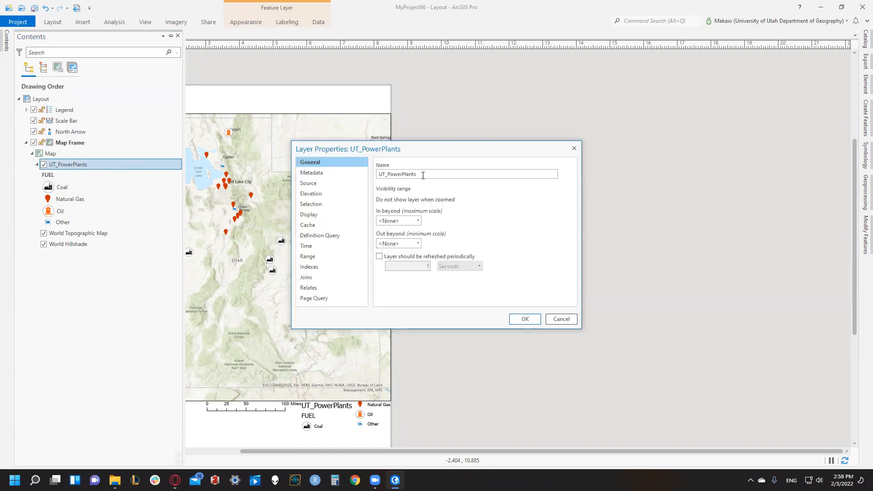
double_click(394, 178)
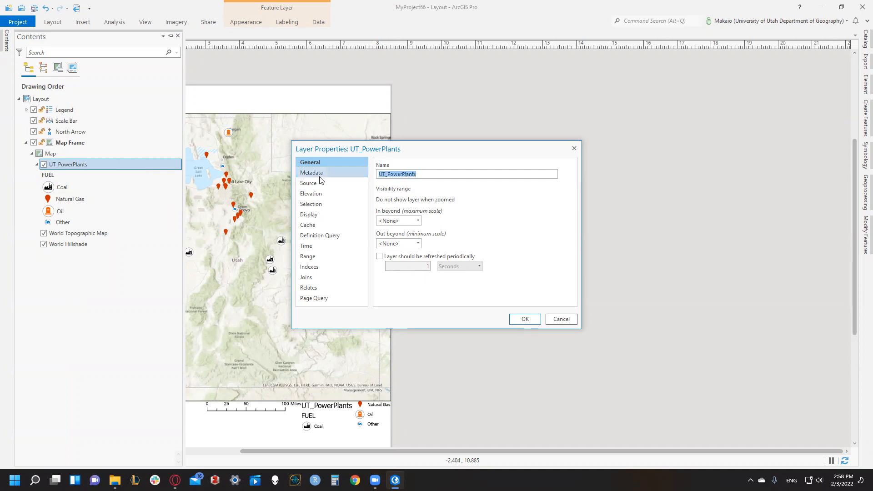
key(BackSpace)
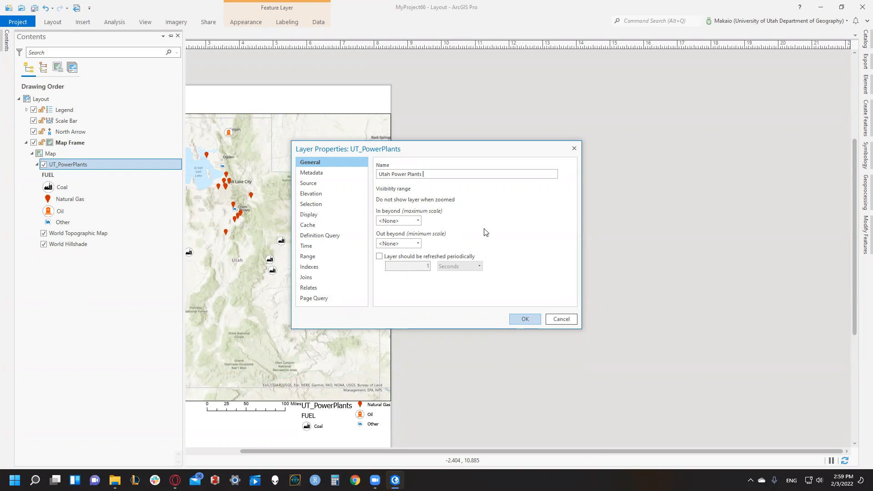
click(525, 319)
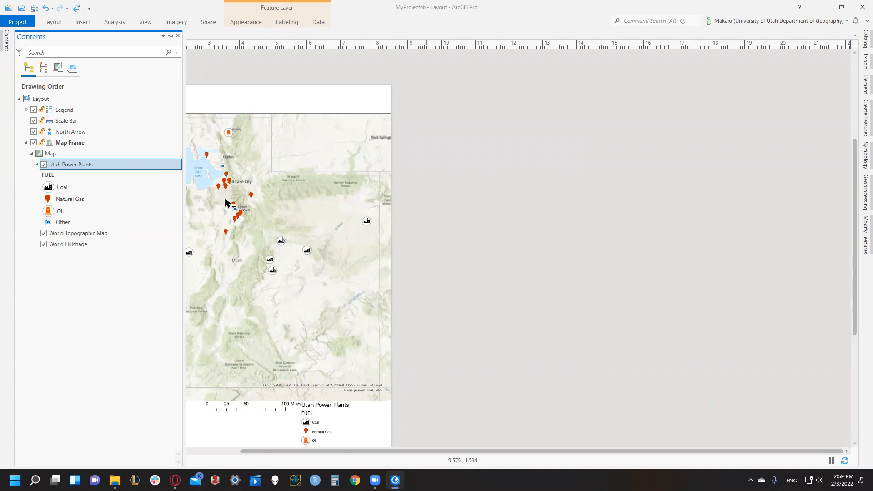
- Add a title text box about 8.5 by 0.8 in above the map frame reading "Fuel Types in Utah"
click(52, 22)
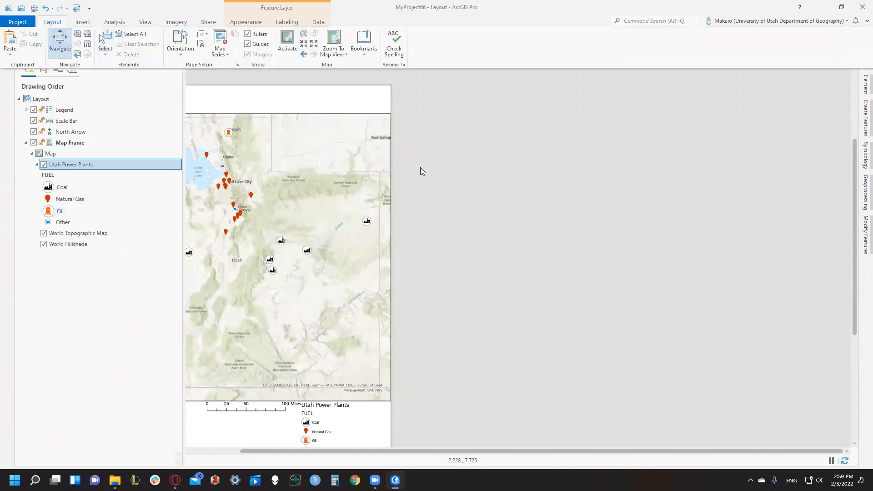
click(421, 168)
drag(412, 151, 377, 94)
drag(186, 104, 227, 130)
click(82, 22)
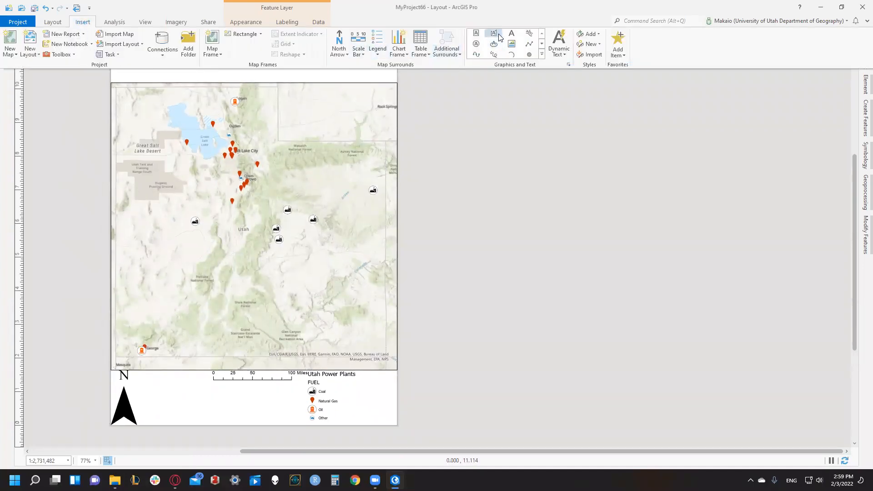
click(477, 35)
scroll(93, 85, down, 2)
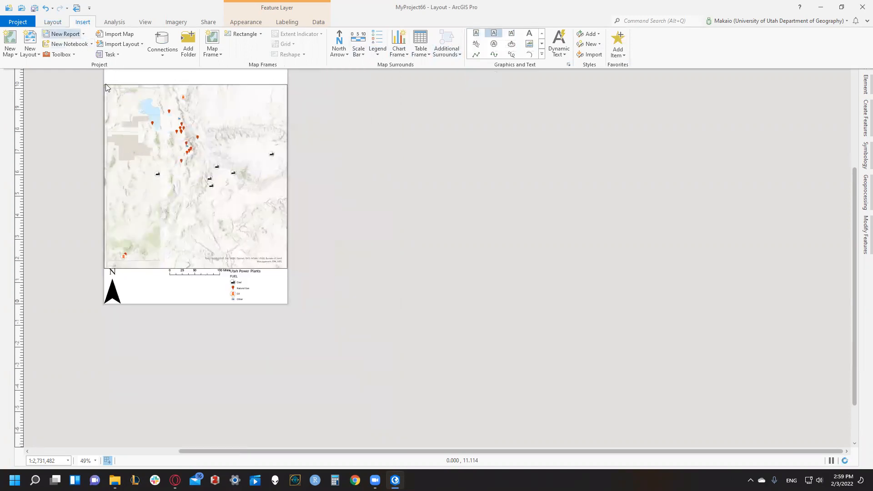
click(52, 22)
click(62, 43)
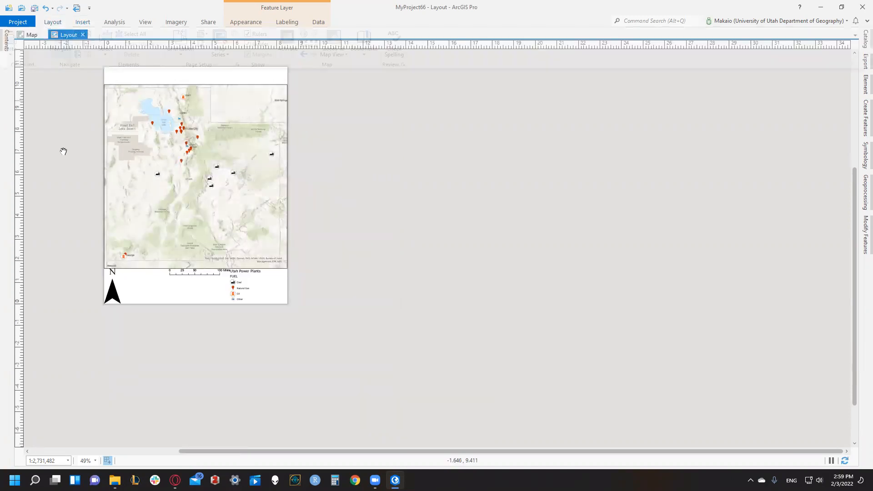
drag(75, 89, 97, 181)
click(83, 22)
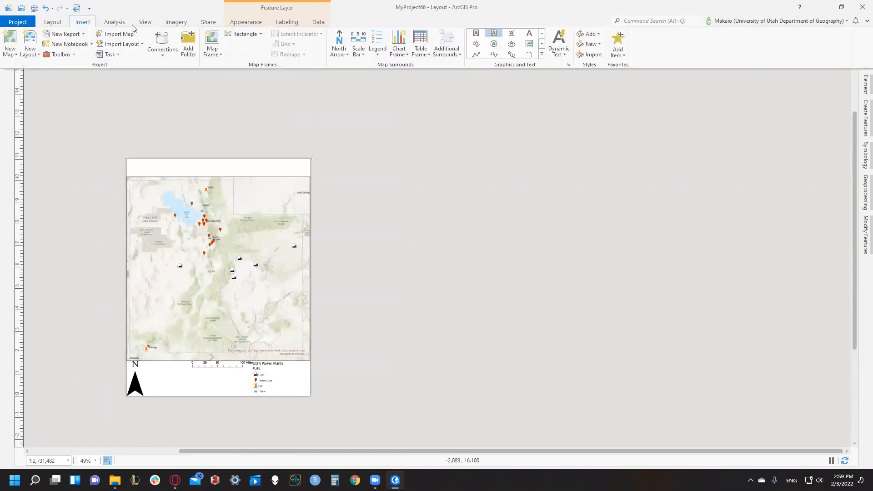
click(476, 33)
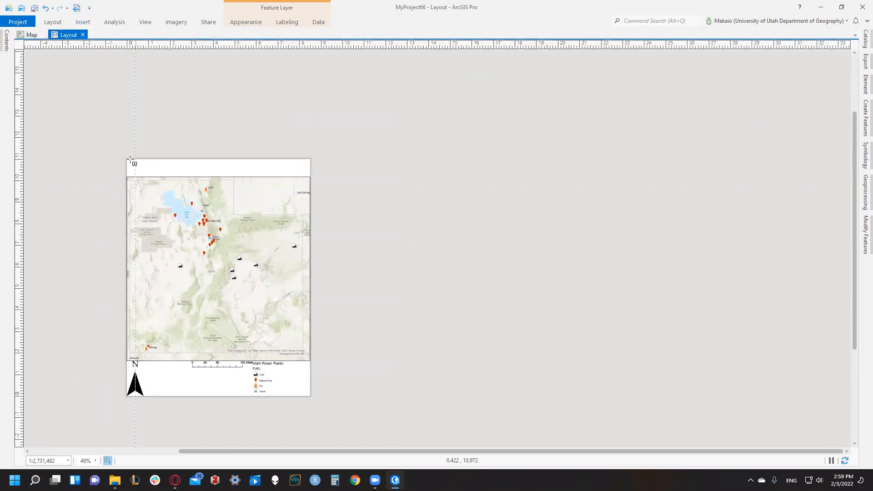
drag(141, 165, 309, 177)
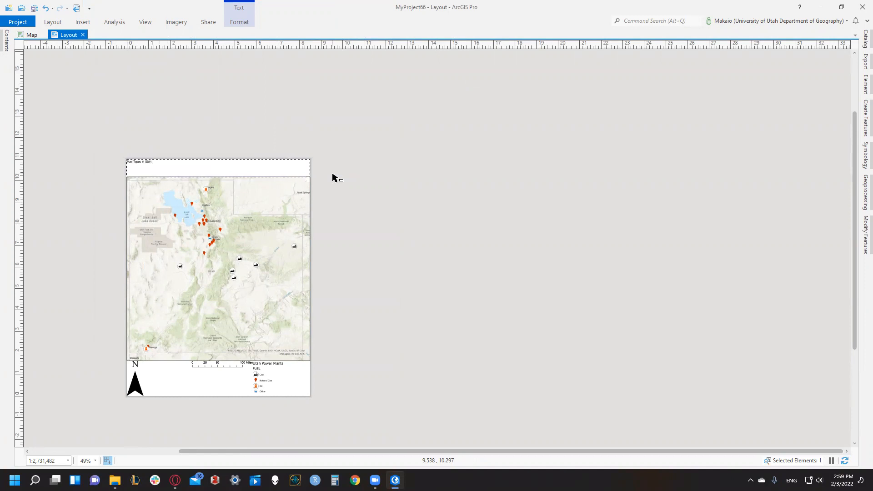
click(345, 172)
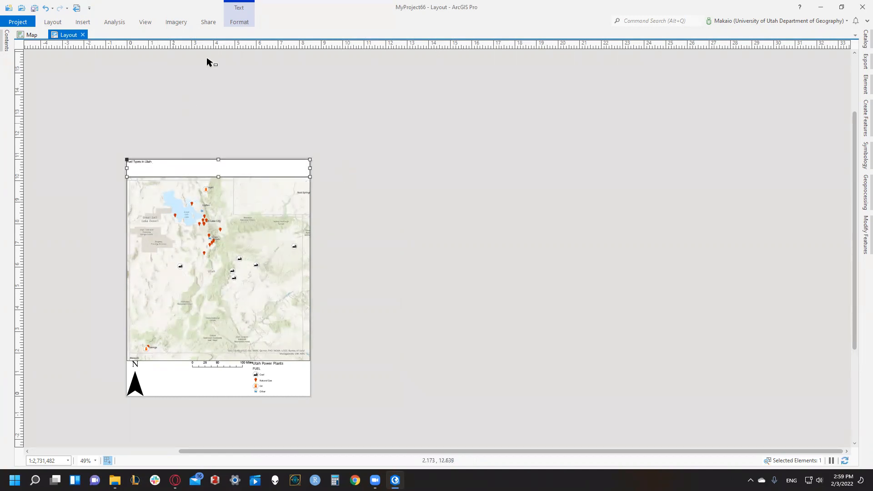
- Set the "Fuel Types in Utah" title to 48 pt and move its text box right to centre the words above the map
click(241, 24)
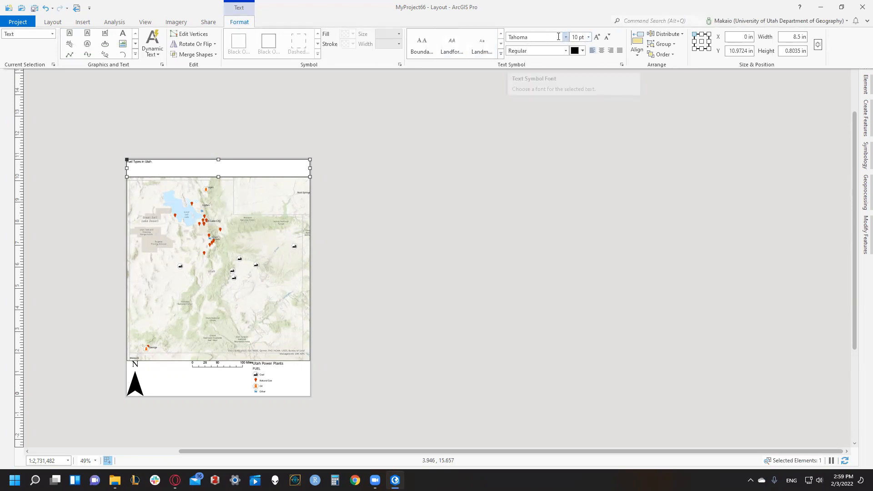
click(589, 37)
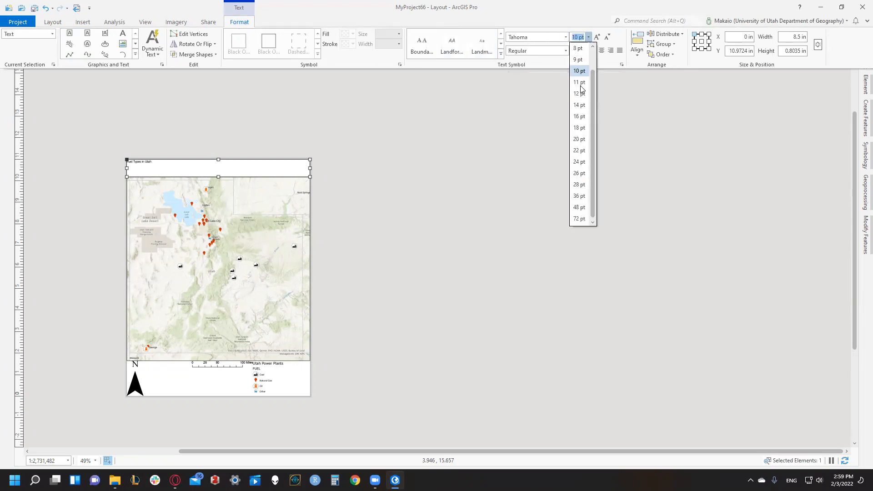
click(578, 207)
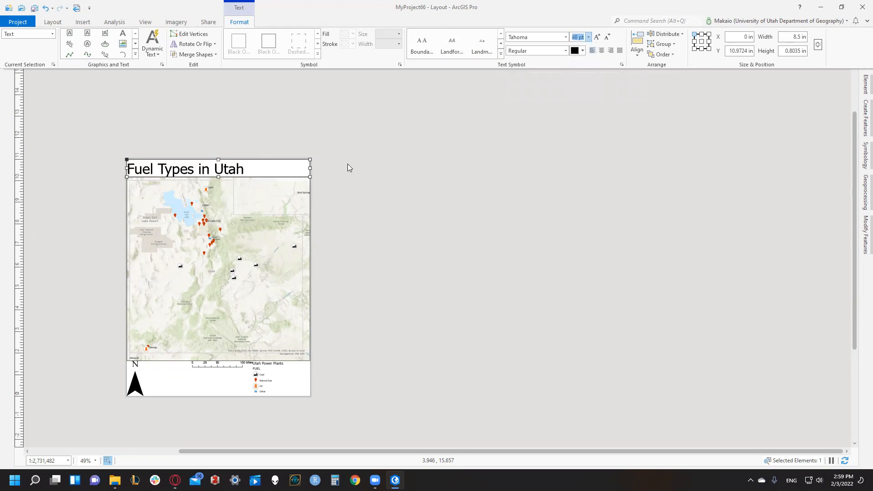
drag(223, 169, 260, 170)
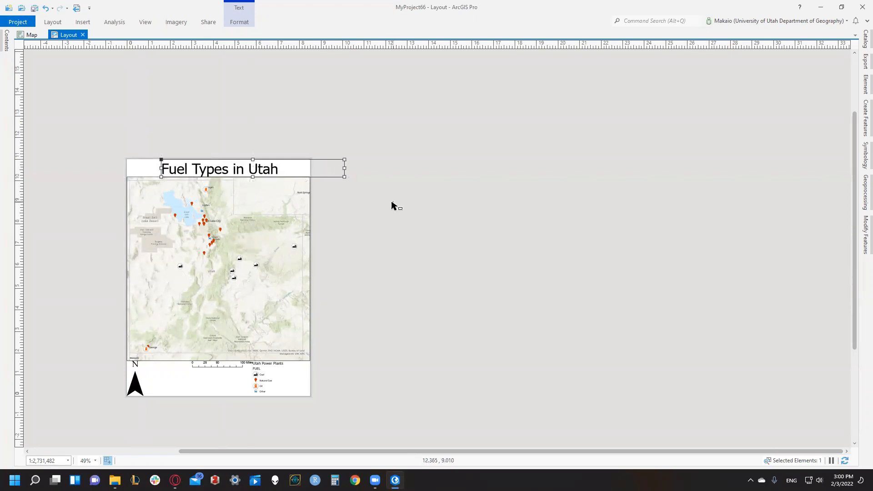
click(391, 204)
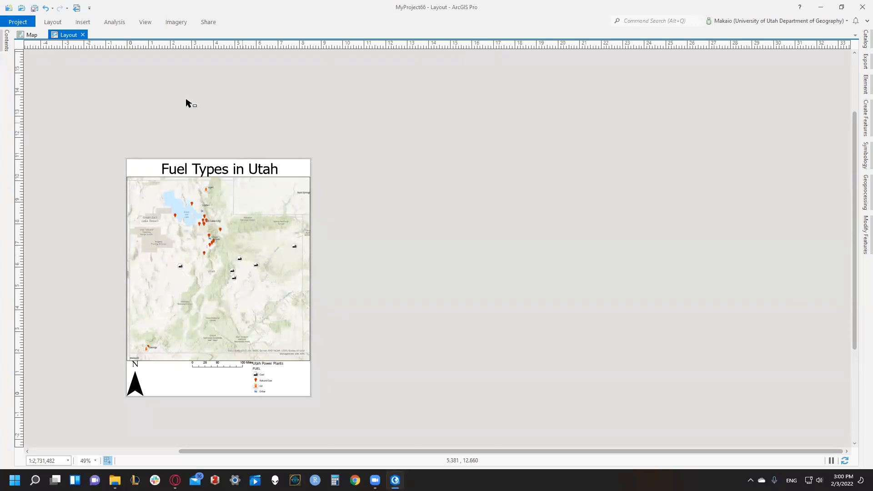
- Export the layout to the desktop as the JPEG Layout.jpg at 300 DPI and view the exported file
click(207, 23)
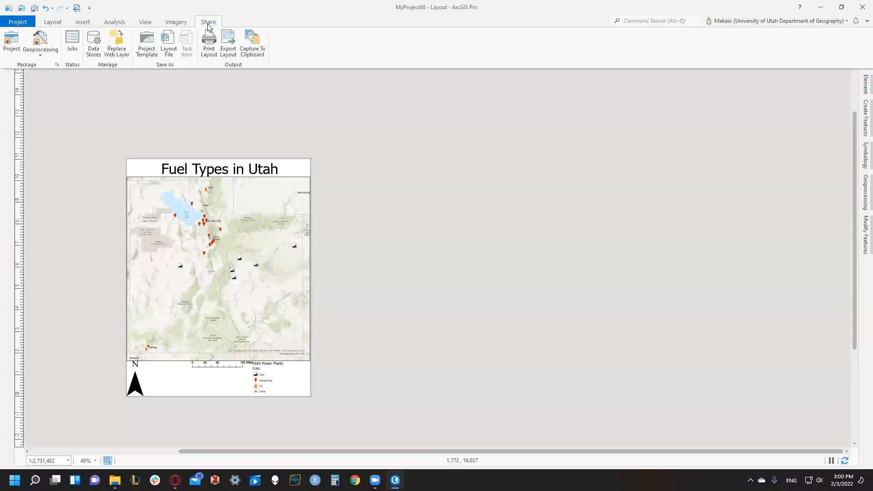
click(228, 43)
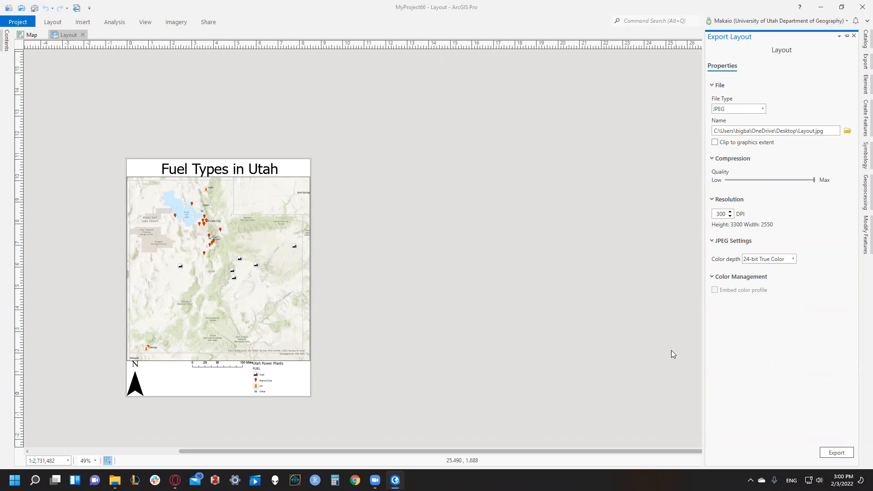
click(836, 452)
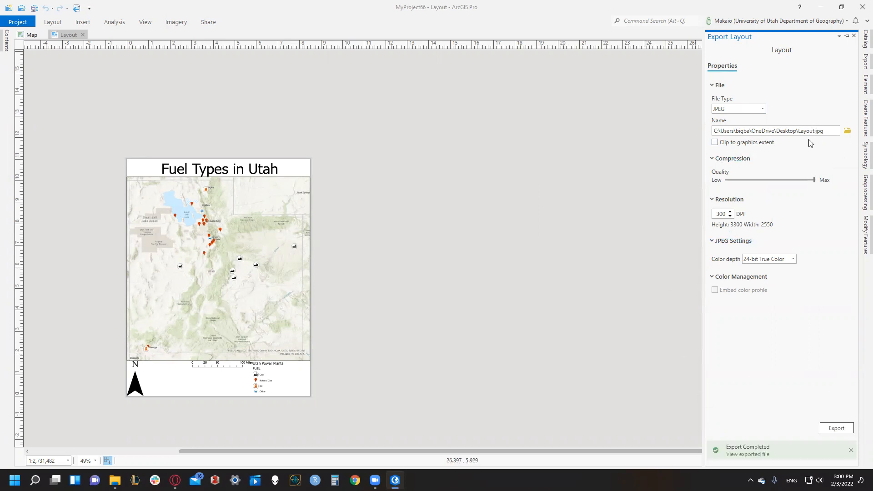
click(743, 454)
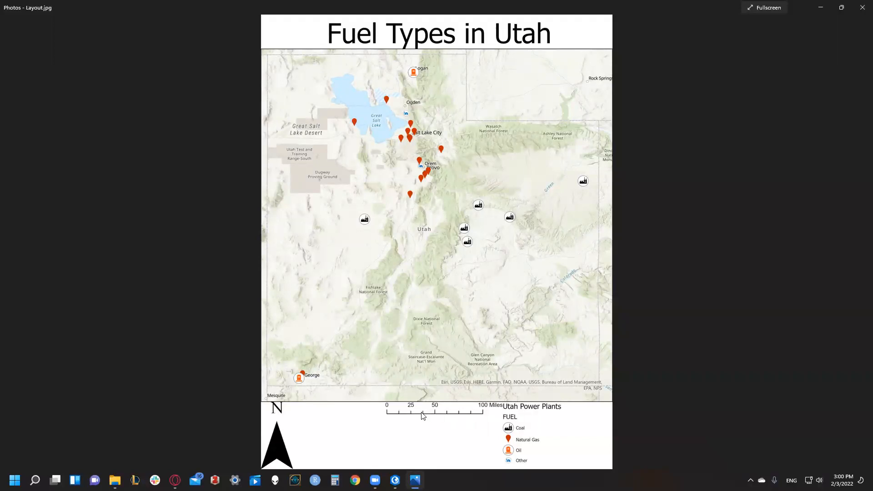
click(861, 7)
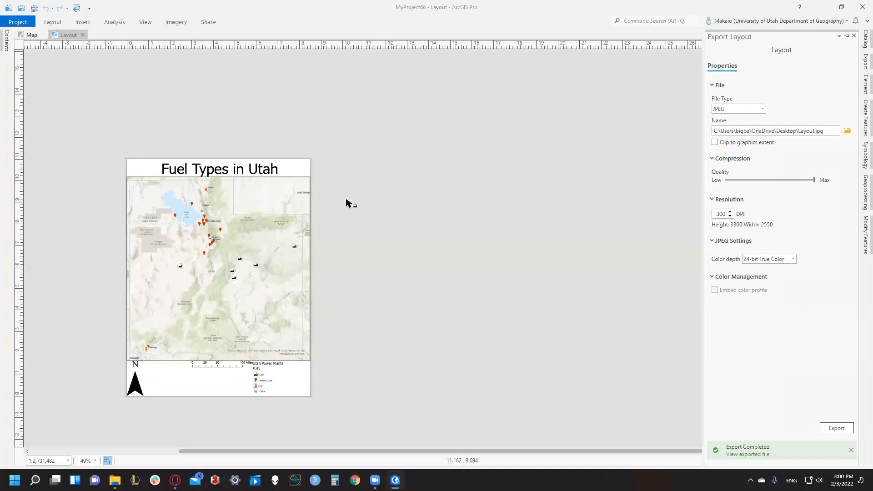
click(853, 35)
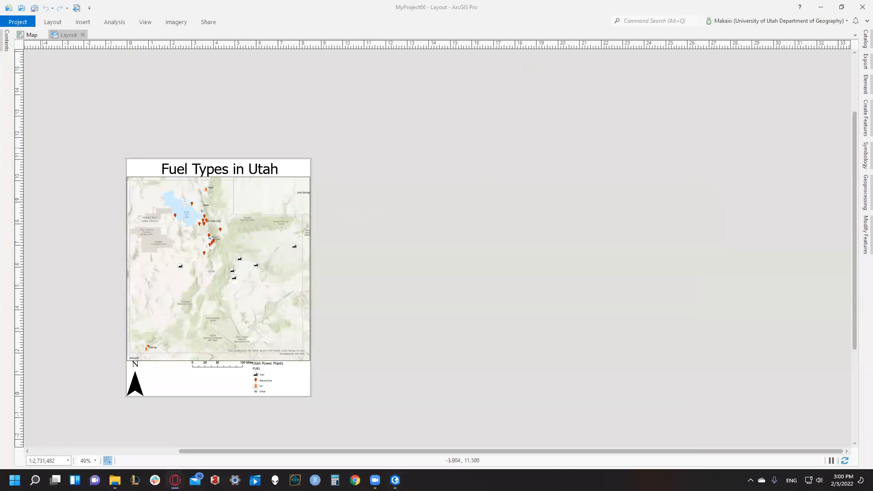
- Create a new project named MyProject67 from the blank Map template, saving the changes to MyProject66
click(19, 21)
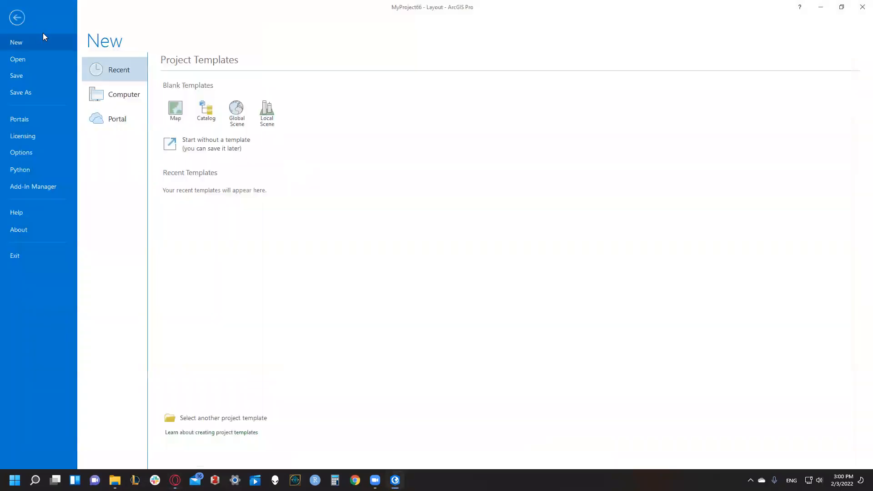
click(176, 109)
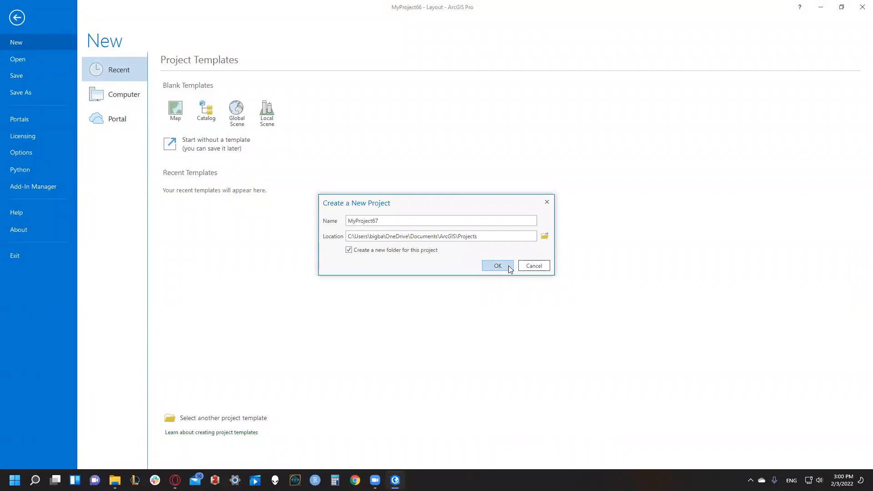
click(509, 268)
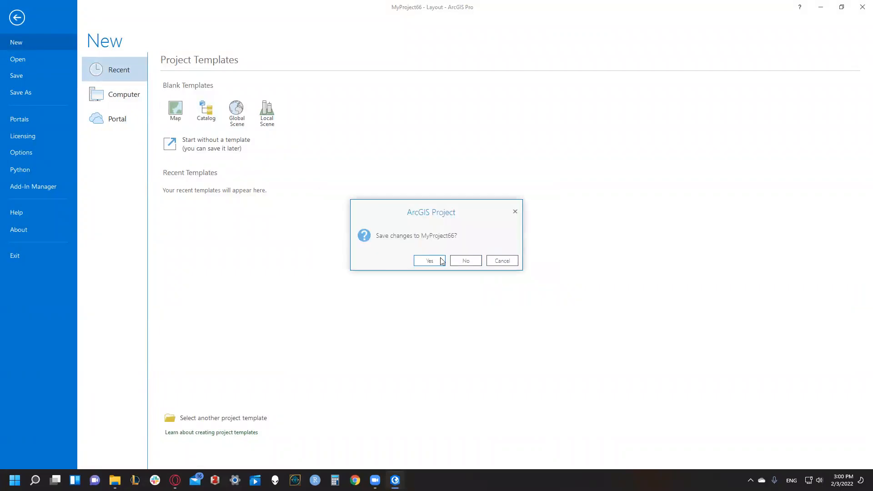
click(443, 261)
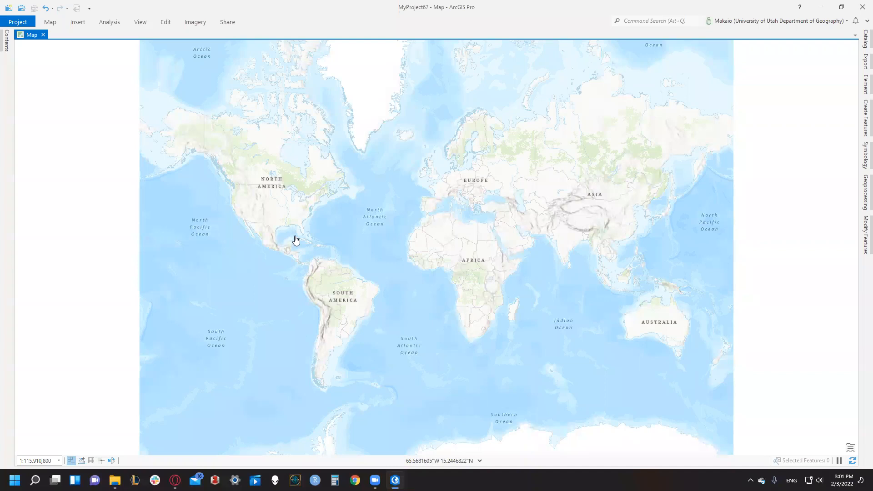
- Open the map's properties and examine its coordinate system settings
scroll(255, 209, up, 4)
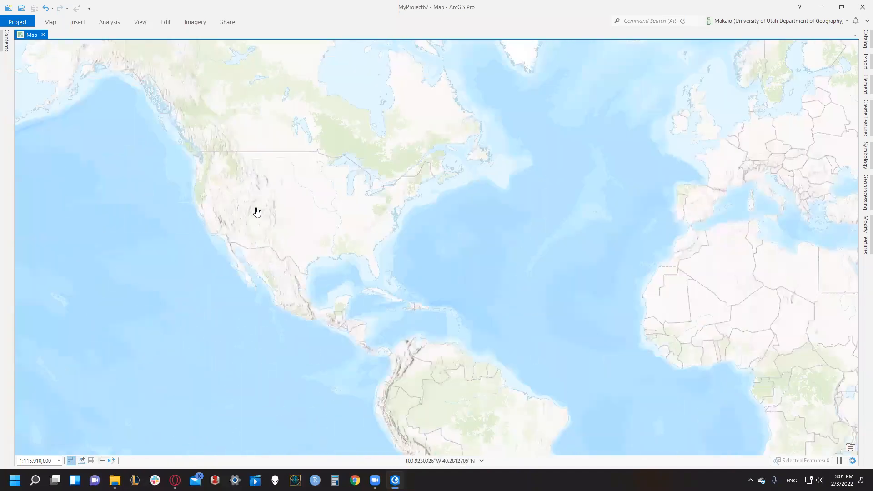
scroll(256, 209, up, 2)
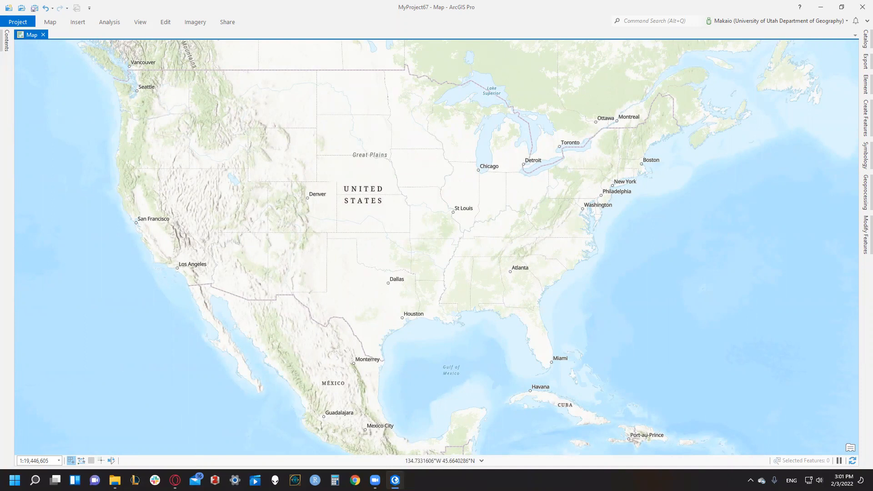
click(6, 41)
right_click(32, 100)
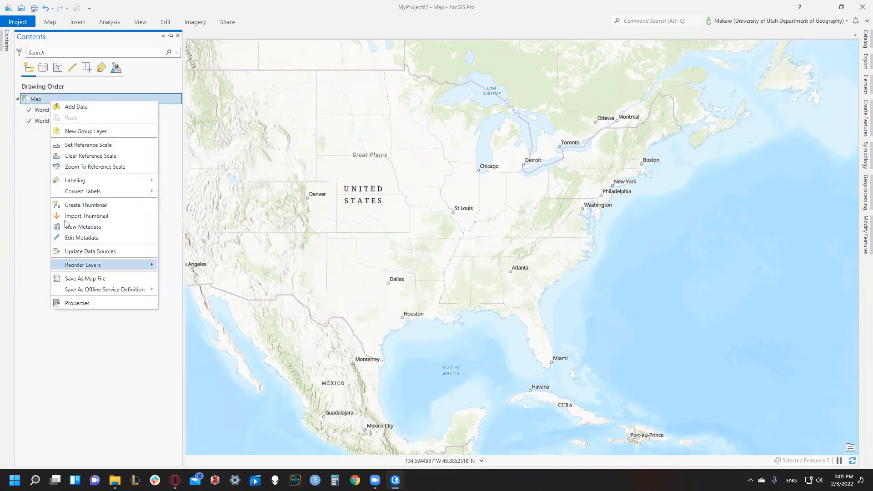
click(30, 132)
right_click(38, 102)
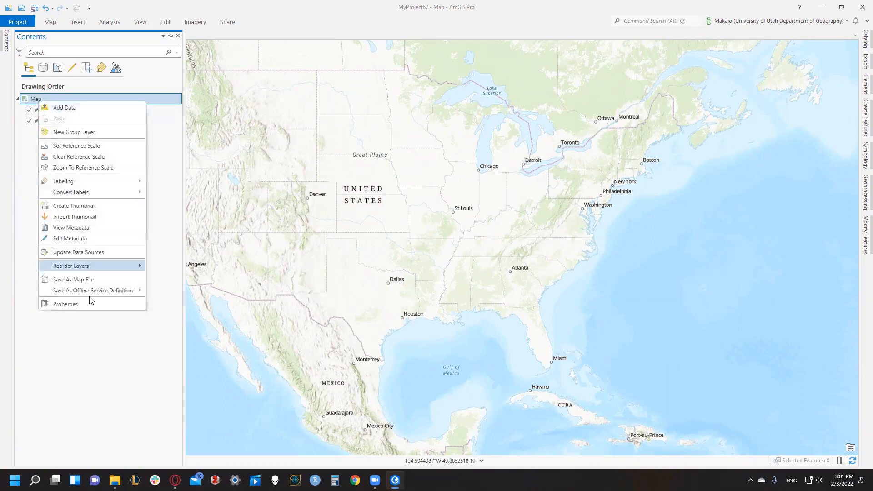
click(92, 303)
click(301, 202)
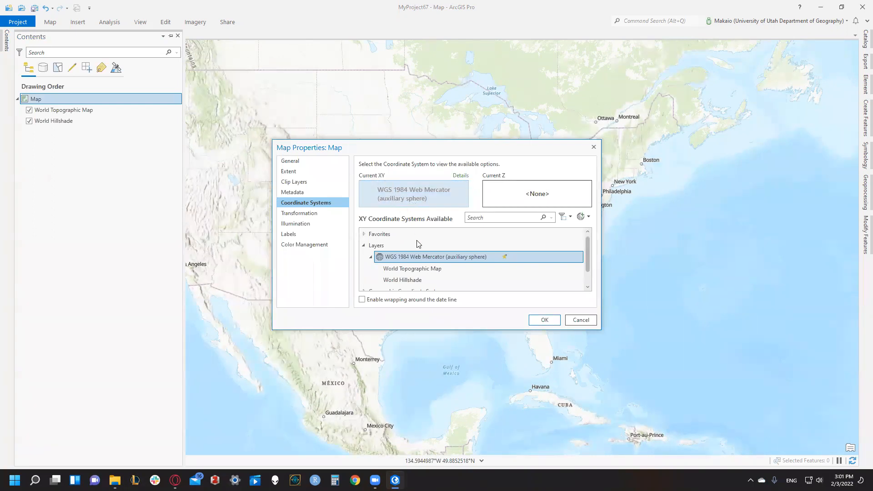
- Search the available coordinate systems for WGS 1984 Web Mercator, clear the search and accept the map properties
click(478, 218)
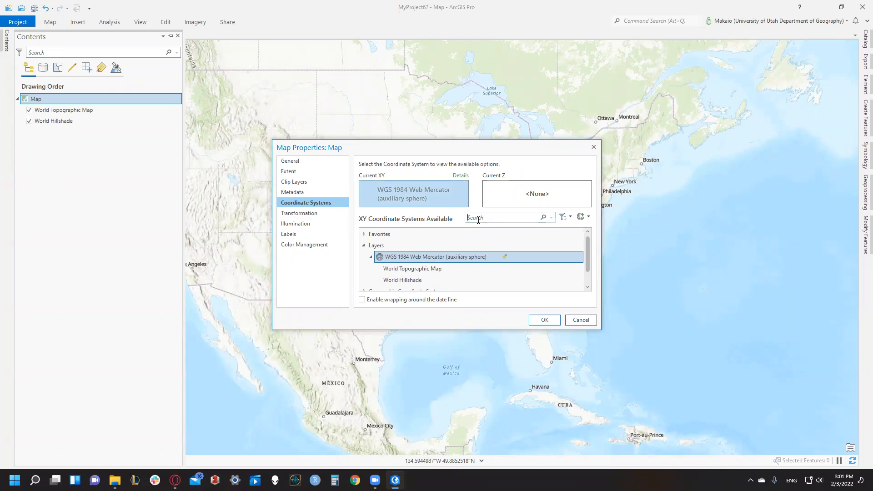
text(1)
key(BackSpace)
text(WGS 1984 Web Mercator)
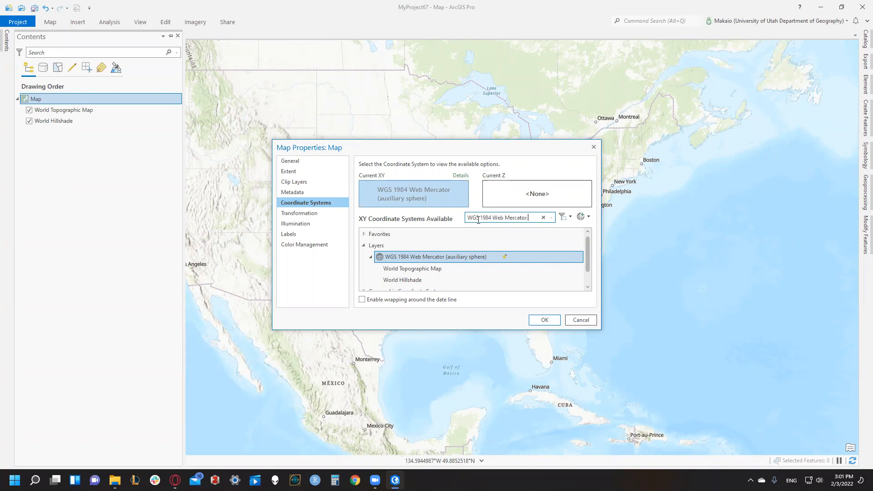
key(ctrl+a)
right_click(487, 220)
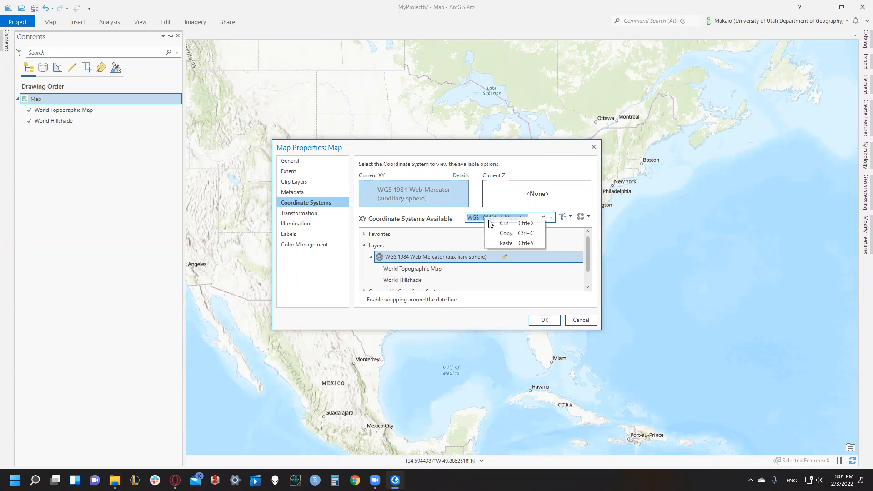
click(500, 224)
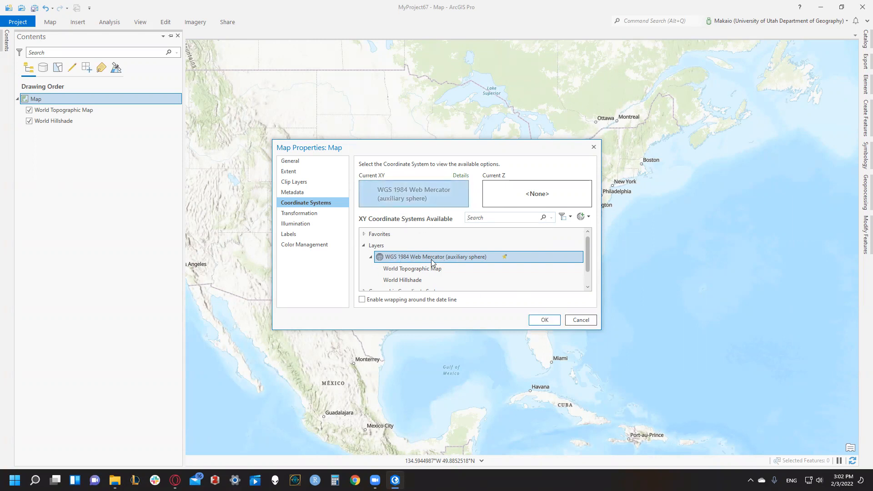
click(533, 320)
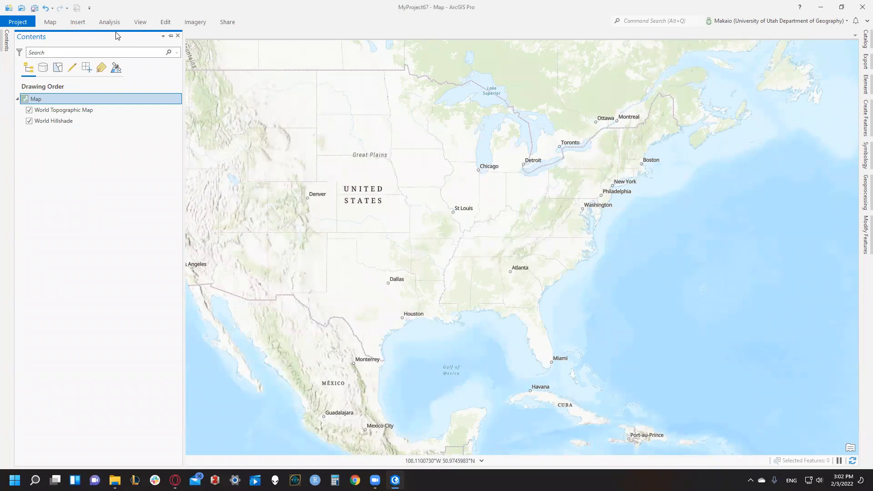
- Create a new ANSI portrait layout in Letter size, 8.5 x 11 in
click(71, 24)
click(30, 45)
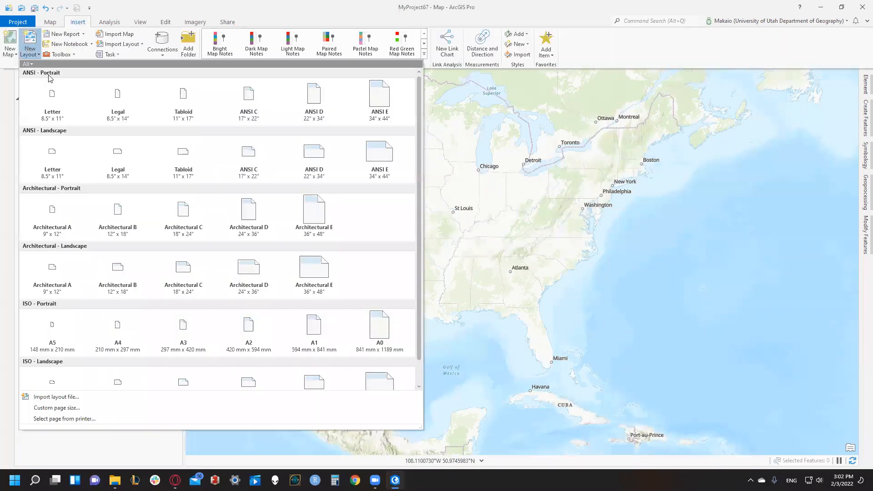
click(52, 101)
- Insert a map frame about 8.5 by 8 in across the page width, leaving blank strips above and below it
click(87, 23)
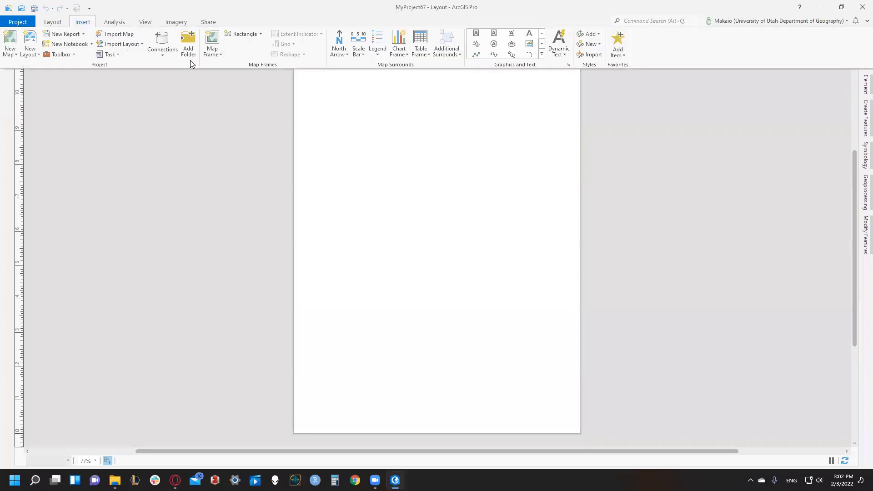
click(211, 50)
click(294, 104)
mouse_move(297, 94)
mouse_down()
mouse_move(450, 253)
mouse_move(577, 352)
mouse_move(579, 366)
mouse_up()
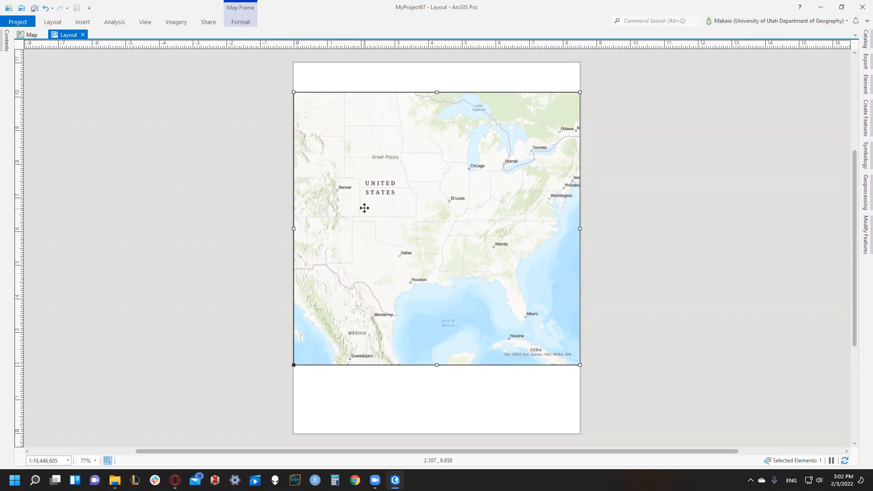
- Activate the map frame, zoom out and pan to fit the contiguous United States inside it, and return to the layout
right_click(381, 208)
click(384, 201)
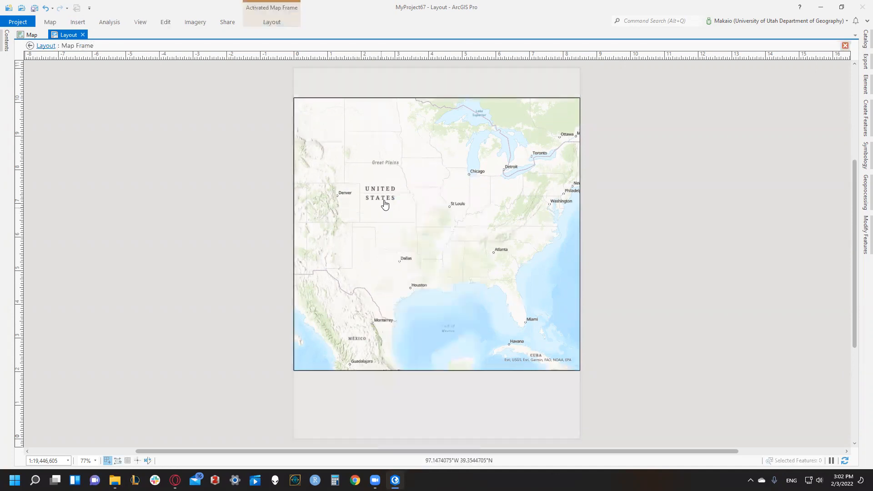
scroll(362, 220, down, 2)
drag(357, 214, 415, 212)
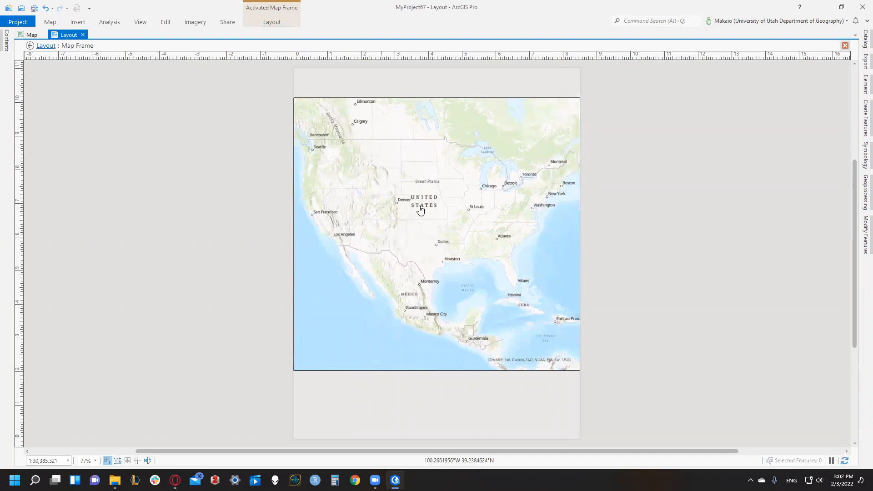
drag(417, 207, 414, 207)
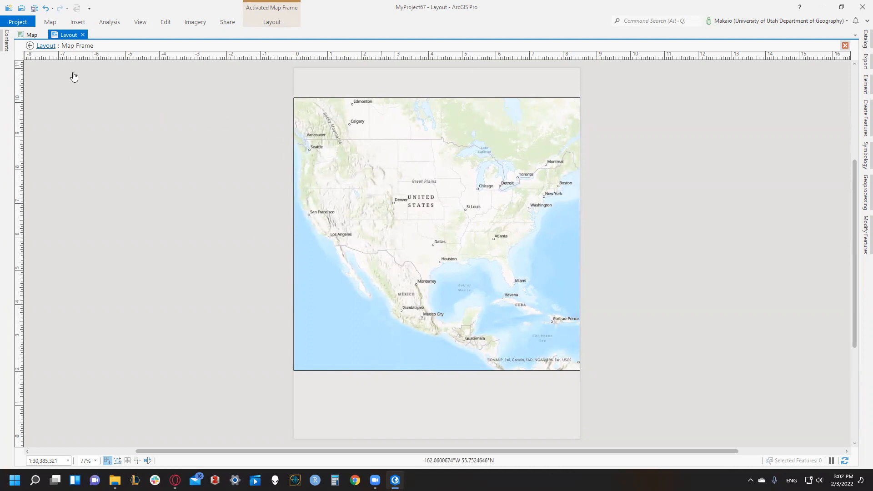
click(29, 45)
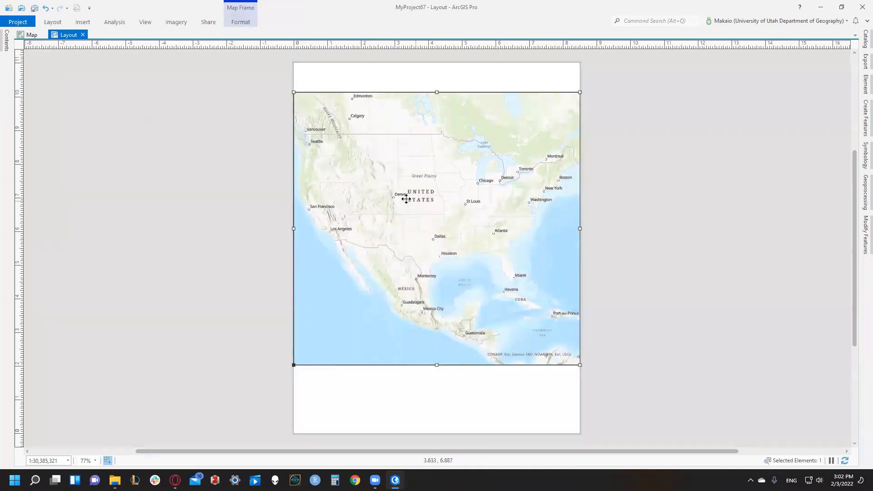
click(236, 188)
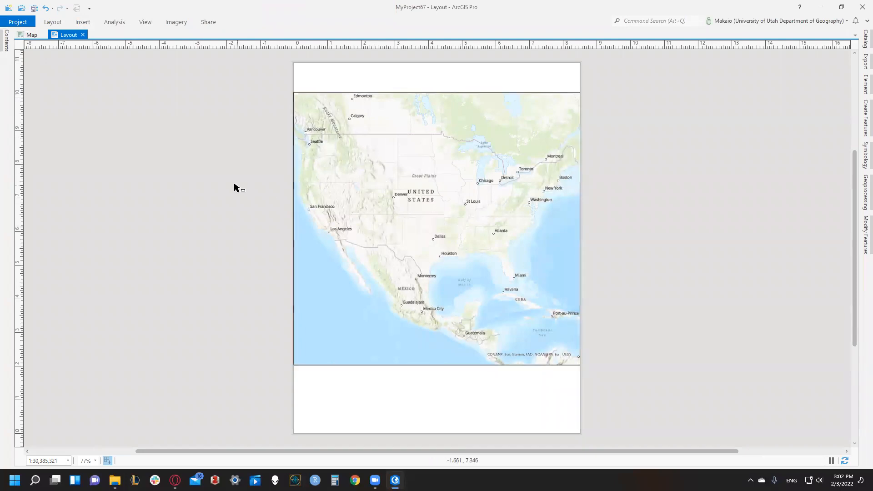
- Insert a text box about 8.5 by 0.87 in across the strip above the map, reading "WGS 1984 Web Mercator"
click(83, 22)
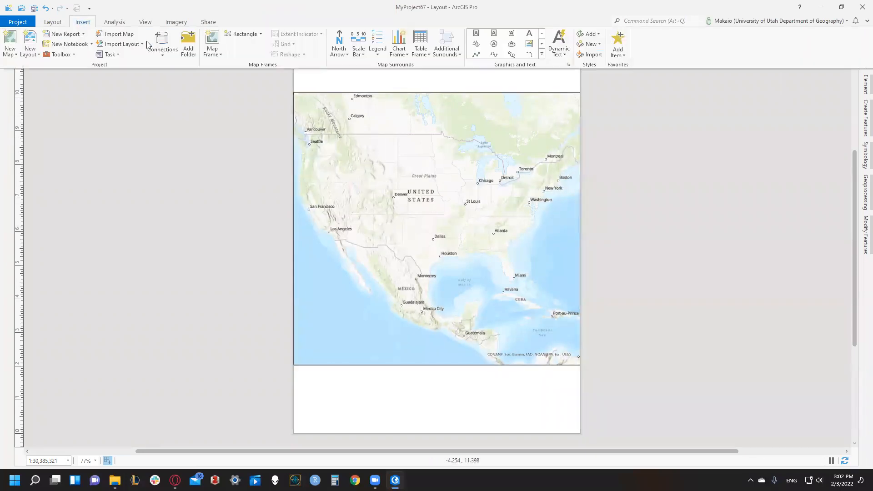
click(494, 37)
drag(295, 62, 580, 92)
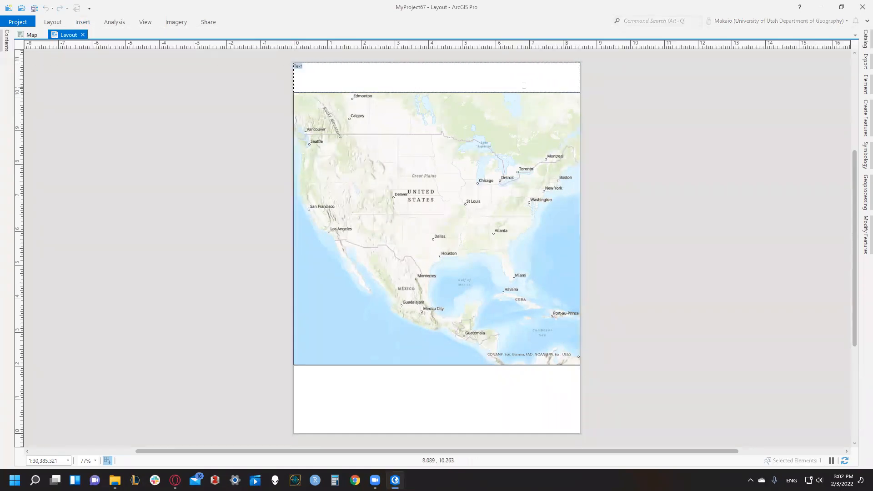
key(ctrl+v)
click(249, 82)
double_click(328, 73)
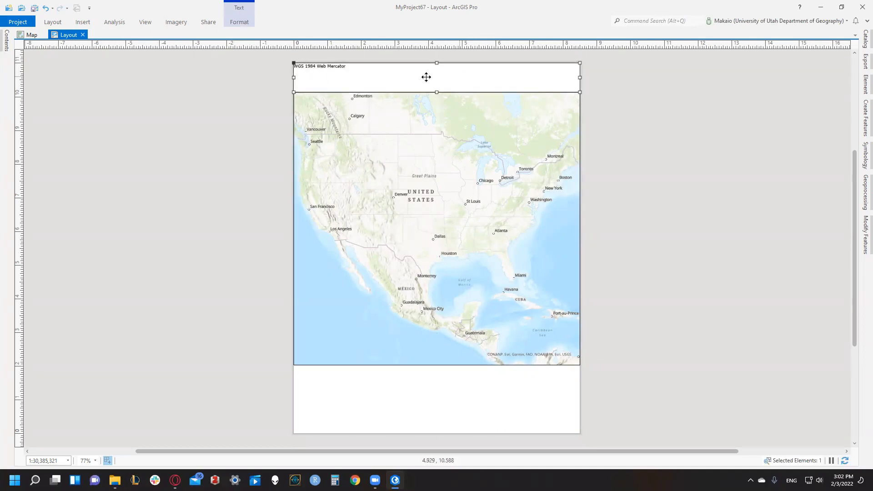
- Set the WGS 1984 Web Mercator title's font size to 36 pt and centre it just above the map frame
click(240, 23)
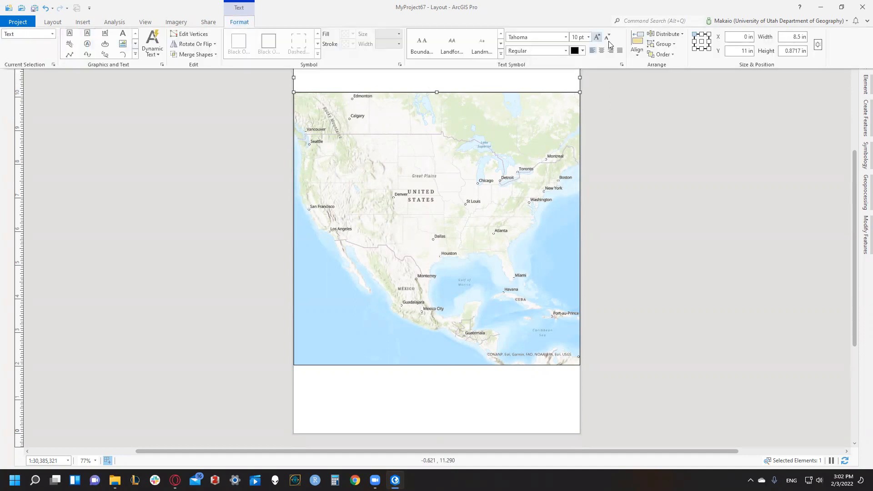
click(589, 37)
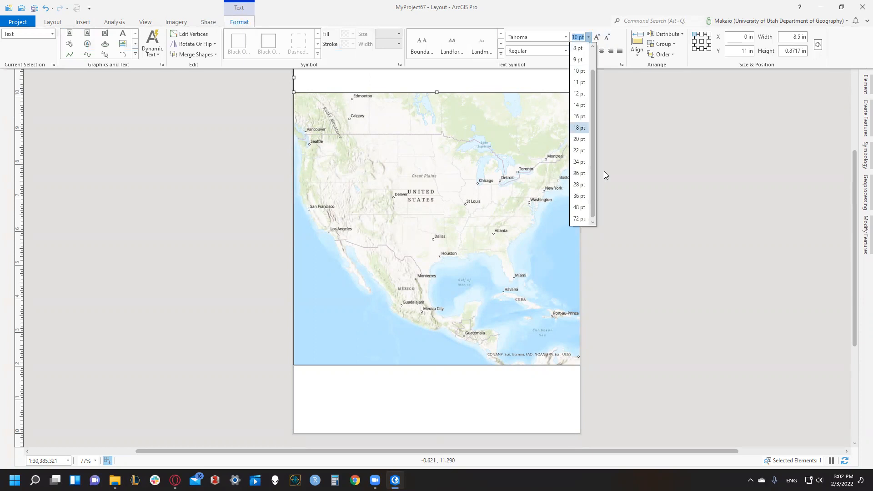
click(578, 207)
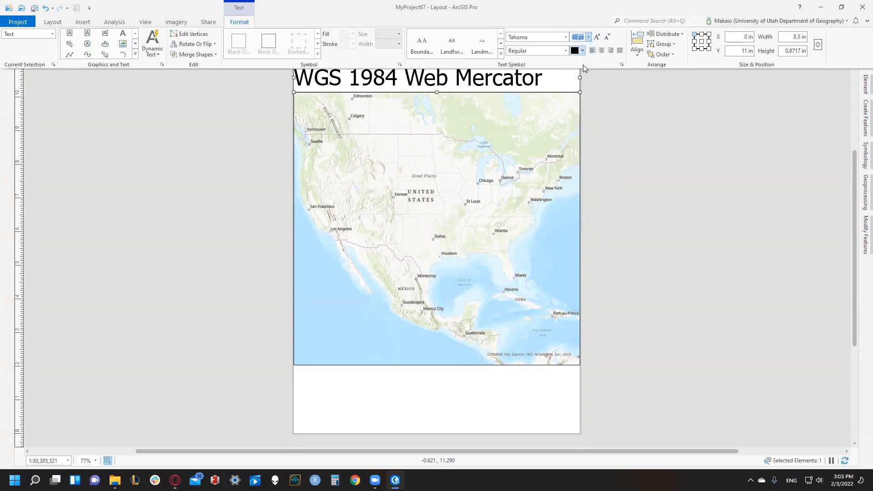
click(589, 37)
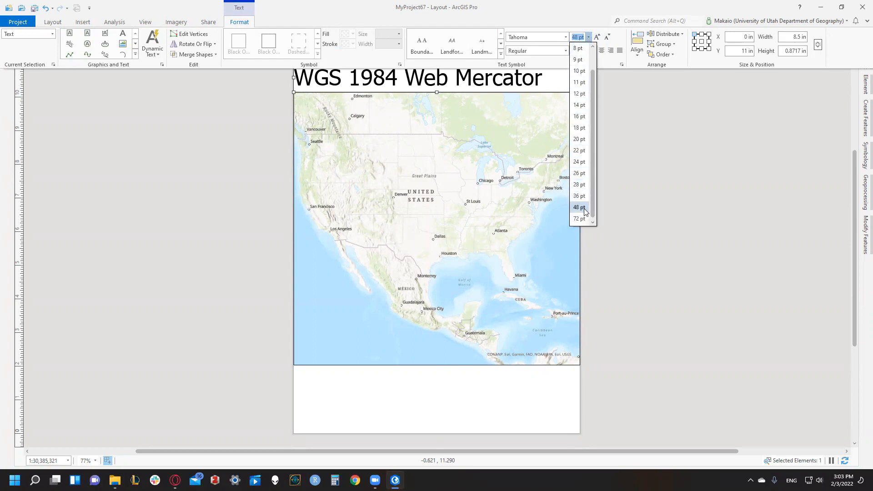
click(579, 199)
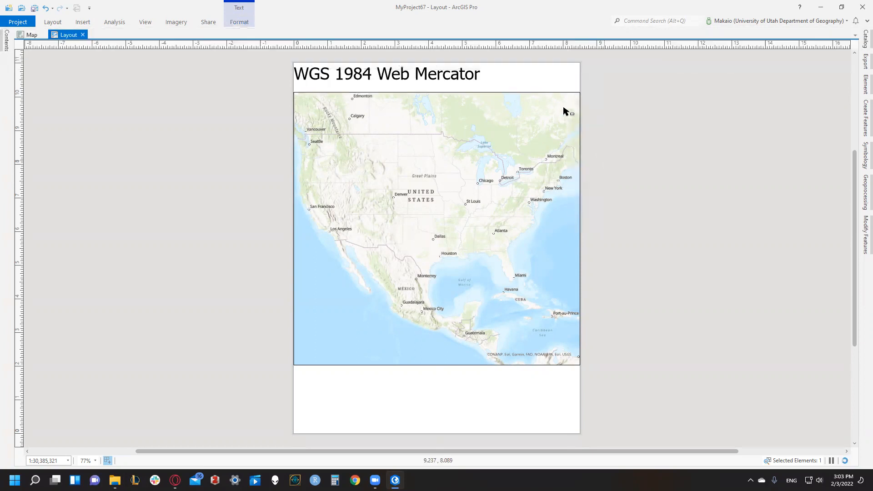
mouse_move(476, 78)
mouse_down()
mouse_move(502, 88)
mouse_move(531, 86)
mouse_move(497, 81)
mouse_move(533, 79)
mouse_move(539, 88)
mouse_move(485, 82)
mouse_up()
click(589, 164)
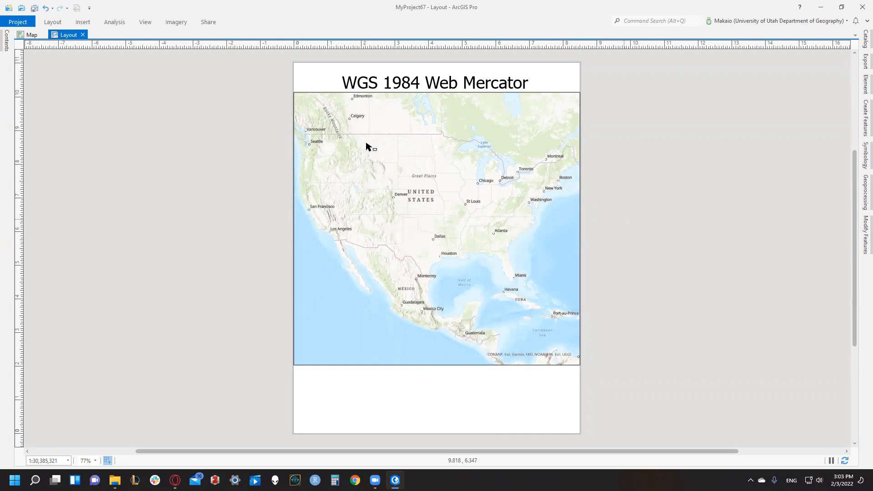
- Export the layout to the desktop as a JPEG at 300 DPI with 24-bit True Color
click(214, 26)
click(241, 36)
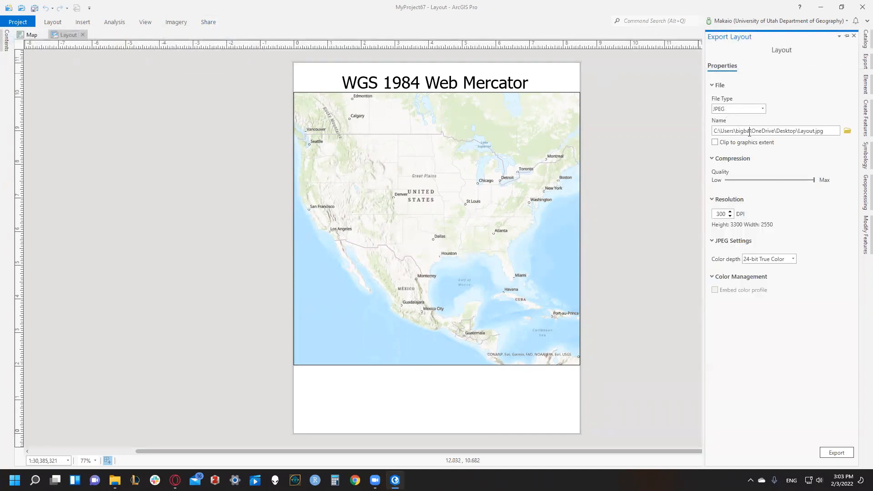
click(840, 452)
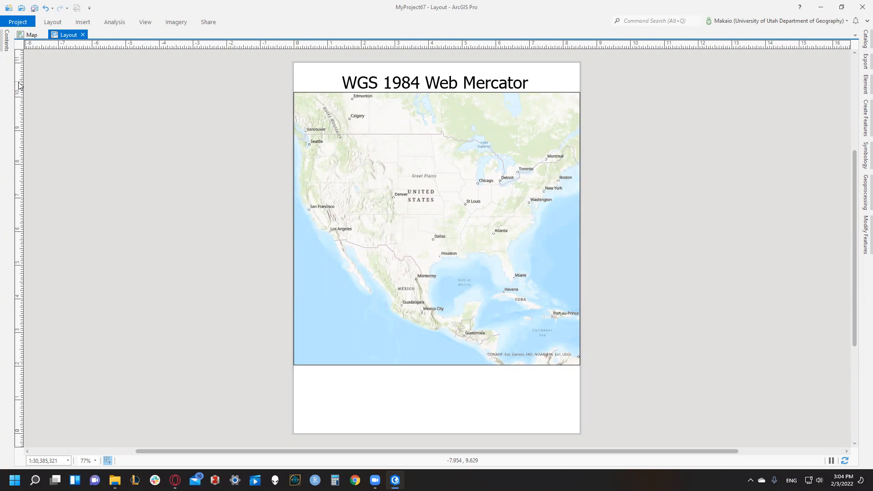
- Switch to the map, open its coordinate system properties and search the available systems for NAD 1983 UTM Zone 12n
click(7, 50)
click(7, 50)
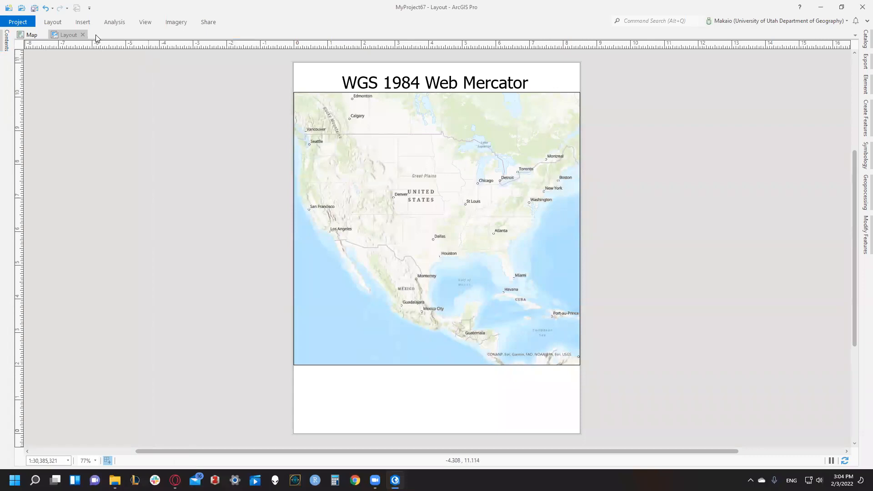
click(28, 34)
mouse_move(7, 43)
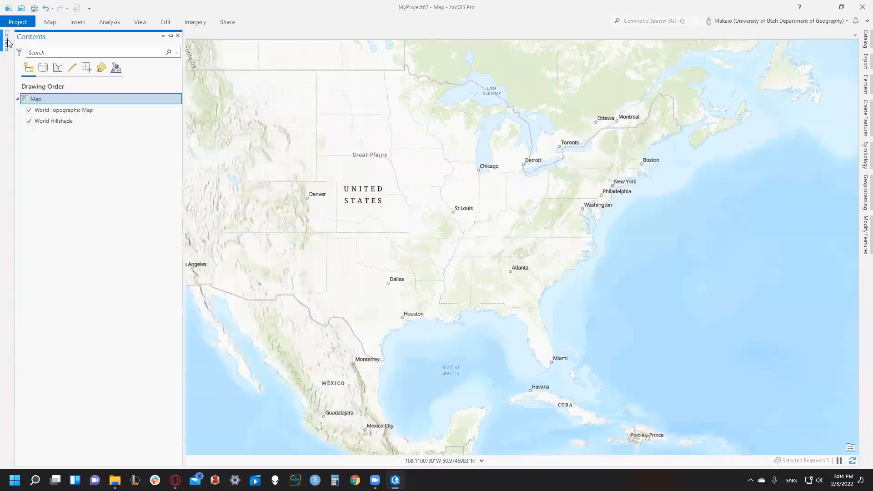
right_click(36, 100)
click(59, 300)
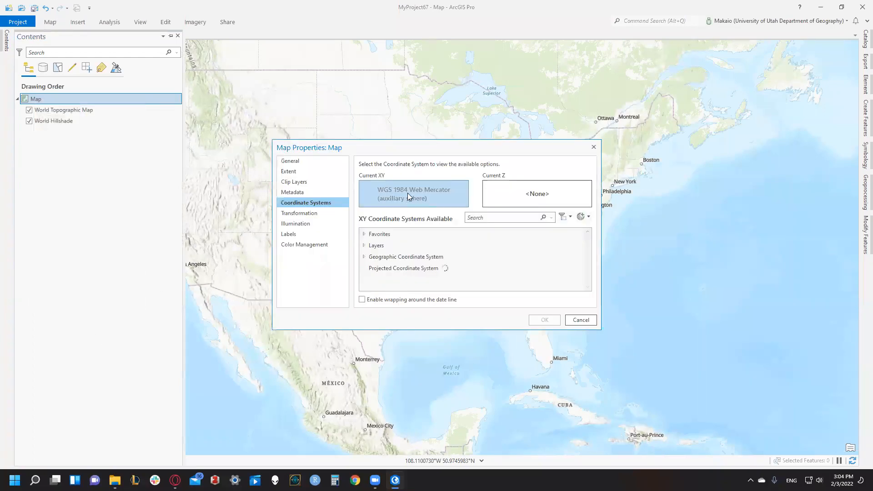
click(362, 247)
click(478, 220)
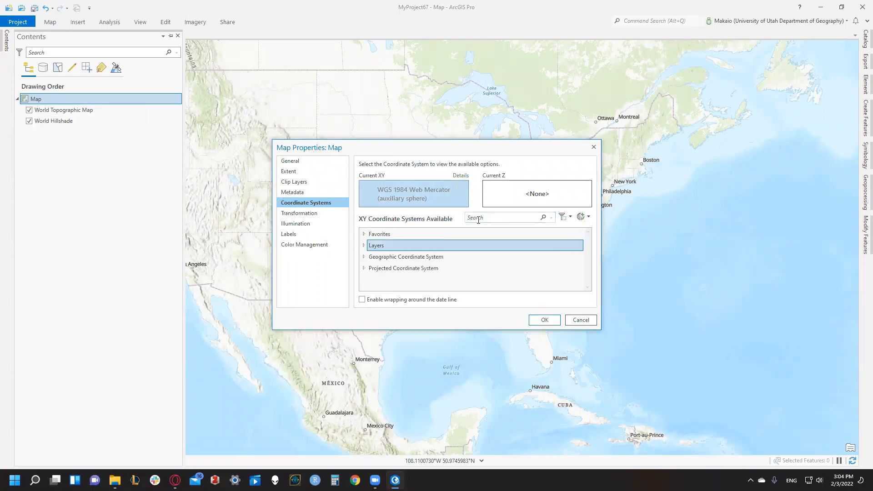
text(NAD 1983 UTM Zone 12)
text(ne 12n)
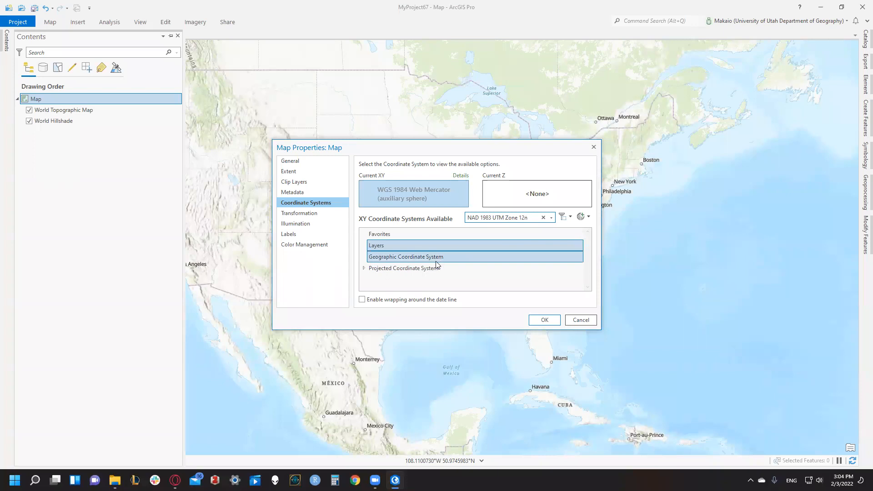
- Apply the projected coordinate system NAD 1983 UTM Zone 12N to the map and bring the United States into view
click(364, 269)
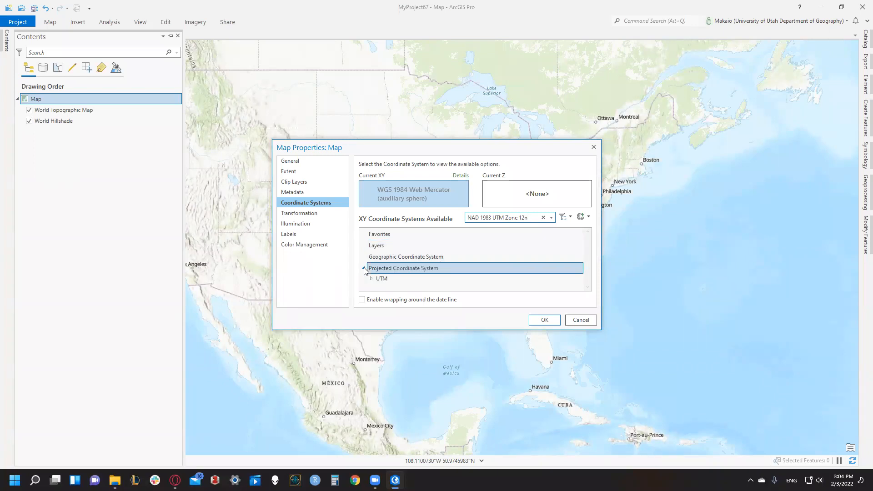
click(372, 279)
click(378, 289)
click(411, 284)
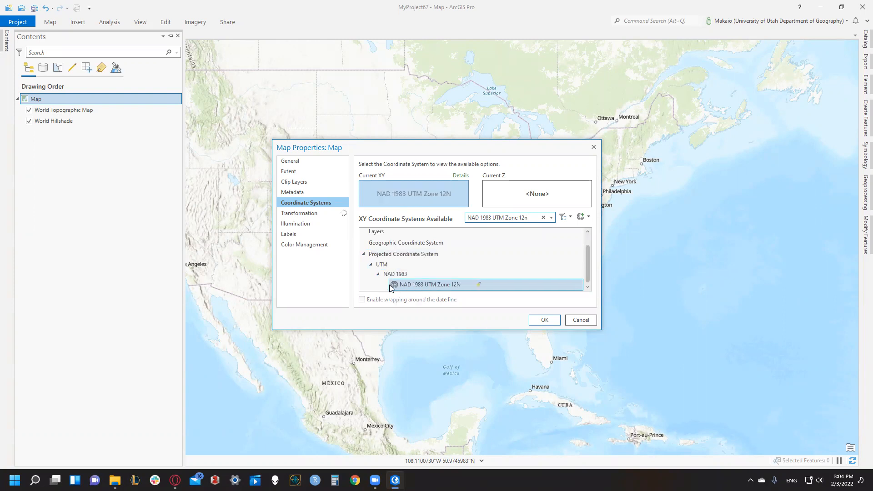
click(545, 320)
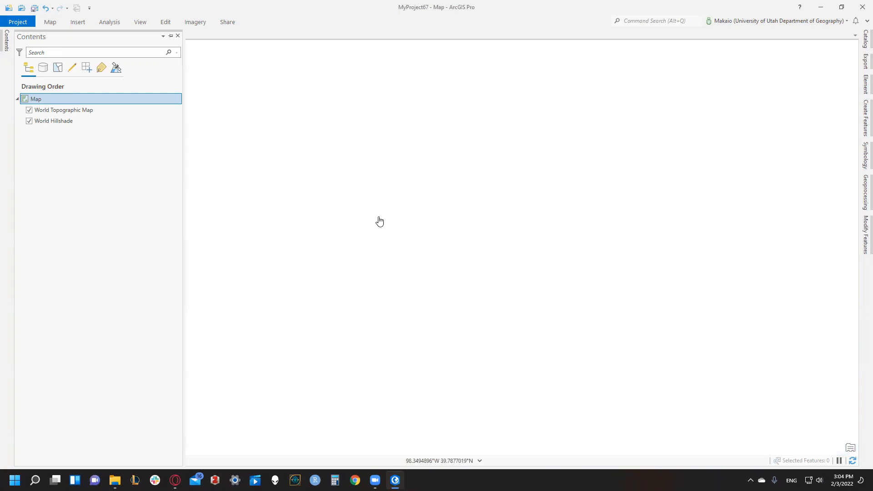
click(374, 191)
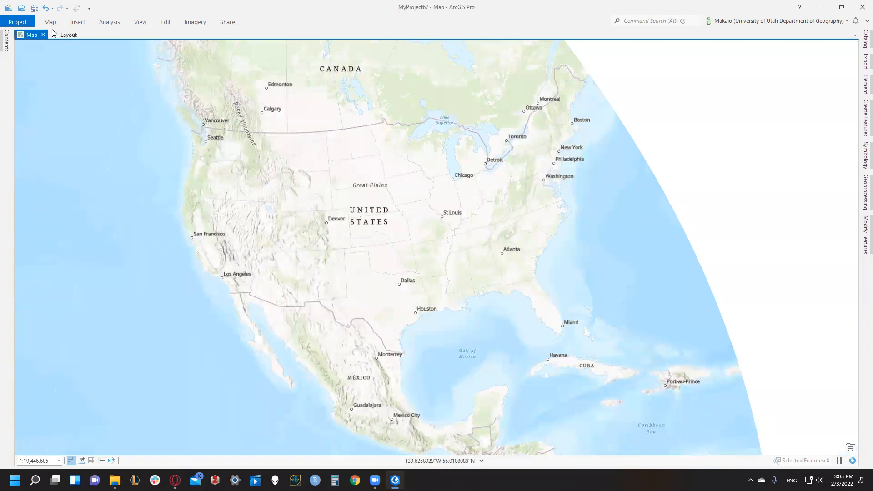
- Return to the layout and clear the WGS 1984 Web Mercator title text above the map
click(69, 34)
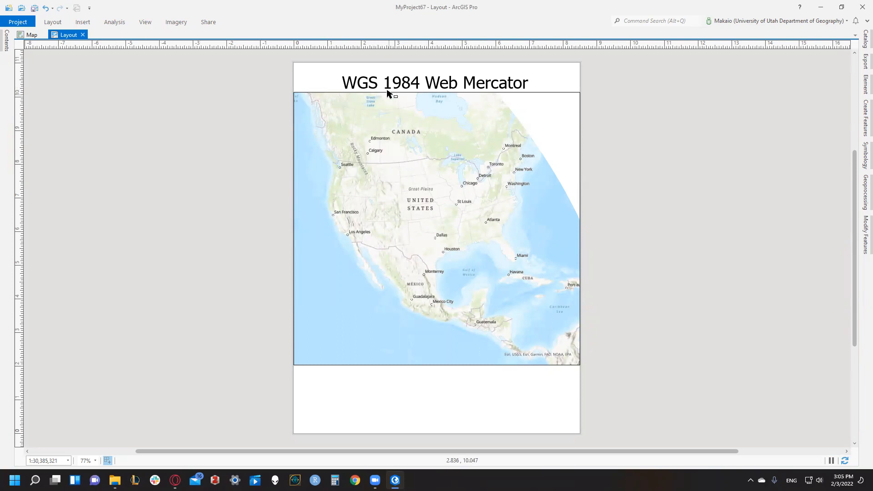
click(385, 83)
double_click(386, 84)
click(385, 84)
key(ctrl+a)
key(BackSpace)
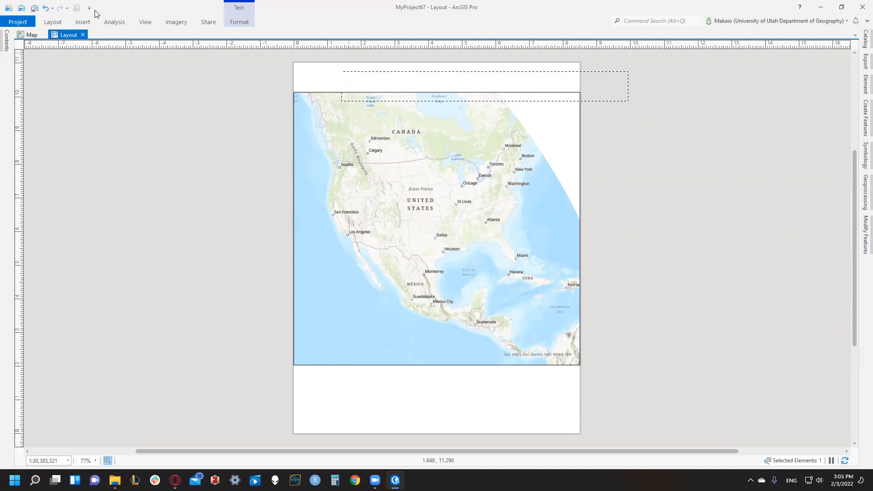
- Check the map's current coordinate system in its properties, cancel the dialog and return to the layout
click(29, 35)
click(5, 50)
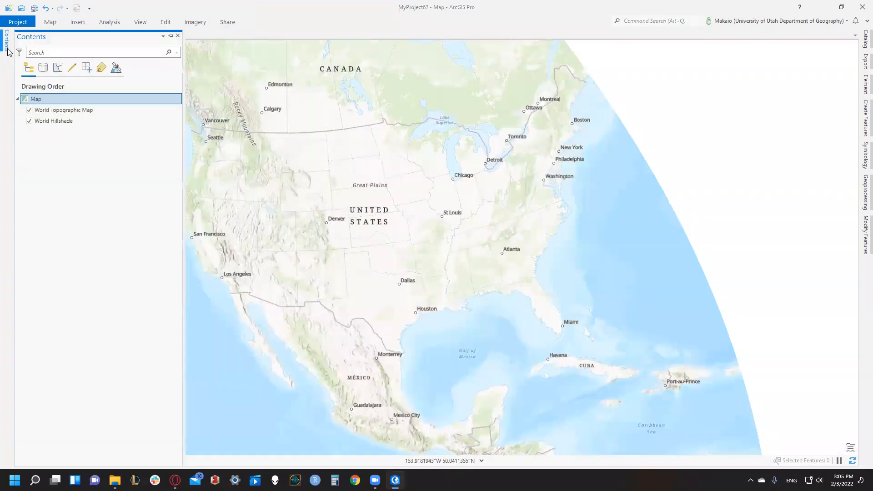
click(4, 41)
right_click(50, 99)
click(78, 301)
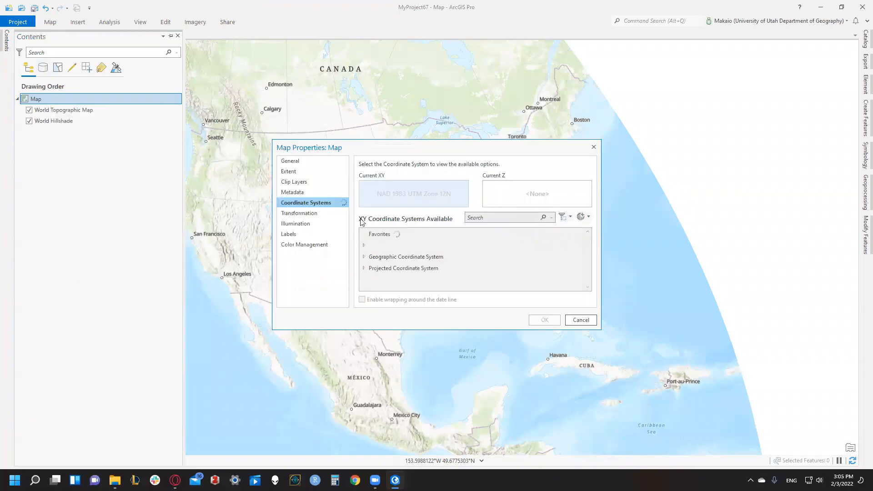
click(576, 319)
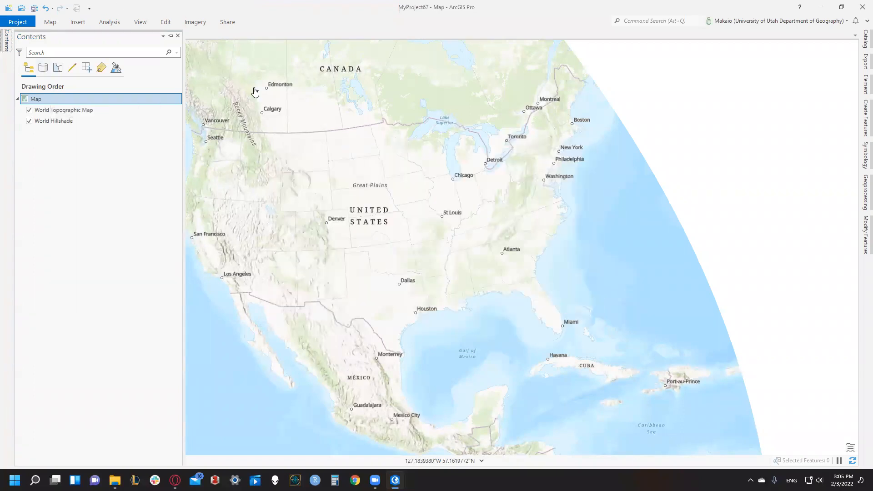
drag(236, 81, 302, 138)
drag(200, 43, 271, 108)
drag(474, 301, 321, 203)
drag(363, 313, 341, 238)
click(58, 35)
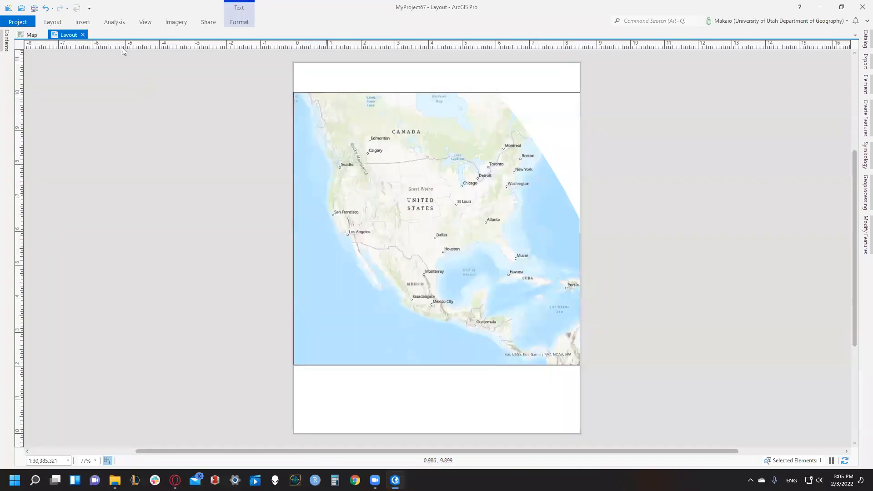
- Insert a text box about 8.5 by 0.87 in across the strip above the map, reading "NAD 1983 UTM Zone 12N"
click(82, 22)
click(476, 33)
drag(294, 63, 580, 92)
text(N)
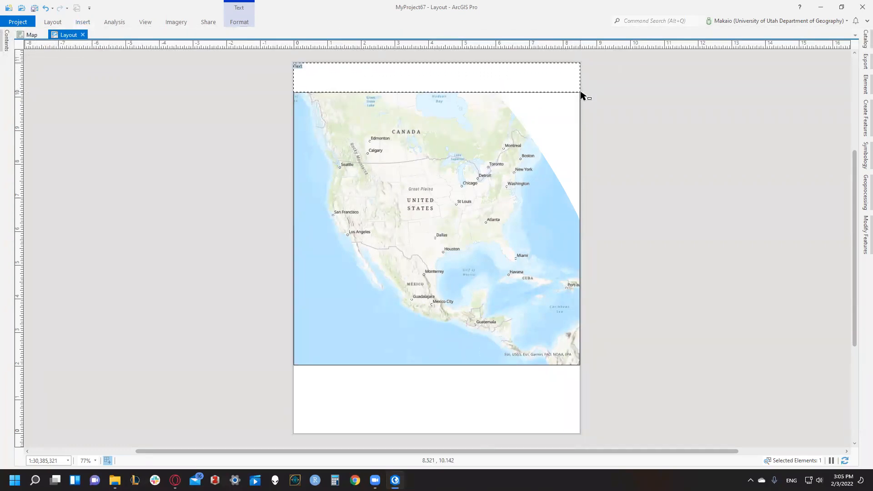
text(AD 1983 UTM Zon)
key(BackSpace)
key(BackSpace)
text(ne 12N)
click(524, 70)
- Set the NAD 1983 UTM Zone 12N title's font size to 36 pt
click(232, 24)
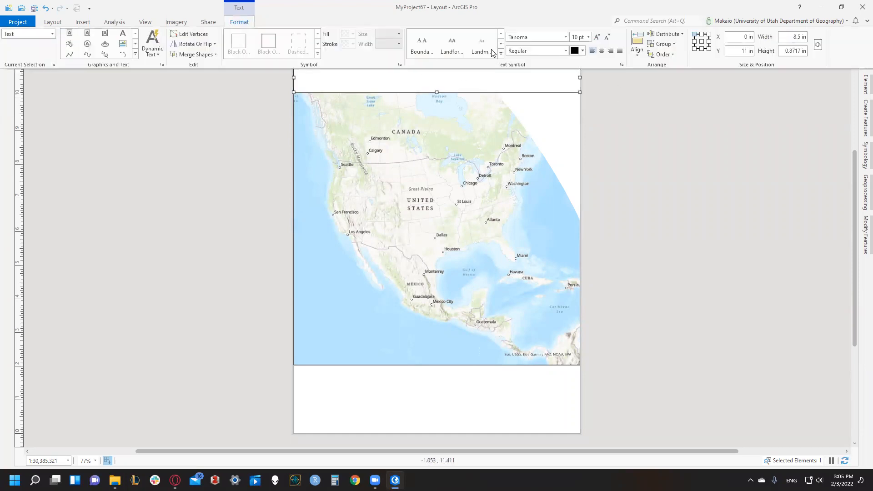
click(588, 37)
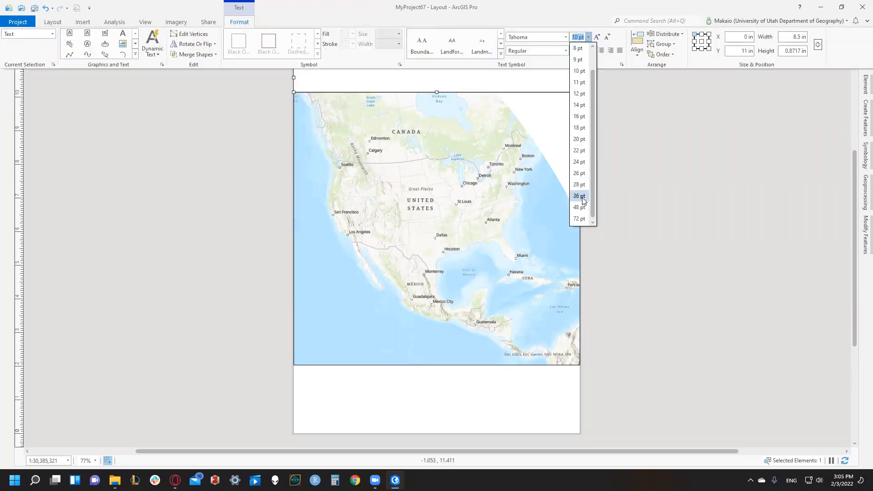
click(579, 198)
click(611, 180)
- Delete the leftover empty text box and move the NAD 1983 UTM Zone 12N title to about 1.3 in from the page's left edge
drag(454, 71, 736, 90)
key(Delete)
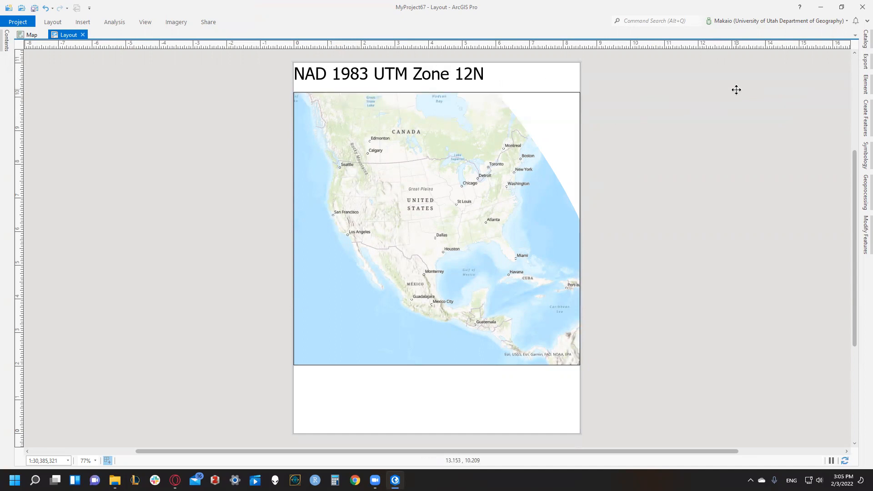
scroll(736, 90, up, 2)
scroll(551, 97, down, 3)
scroll(420, 89, down, 3)
click(432, 84)
drag(431, 83, 458, 82)
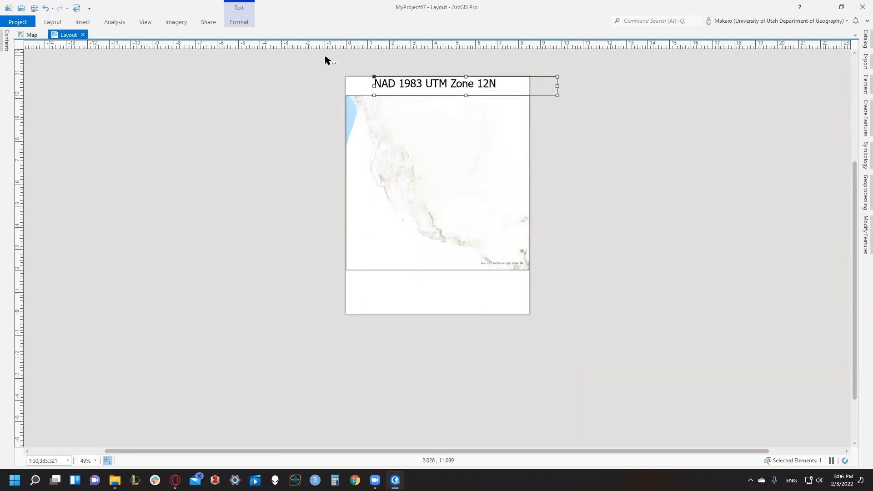
- Set the NAD 1983 UTM Zone 12N title's font size to 26 pt and centre it just above the map frame
click(243, 23)
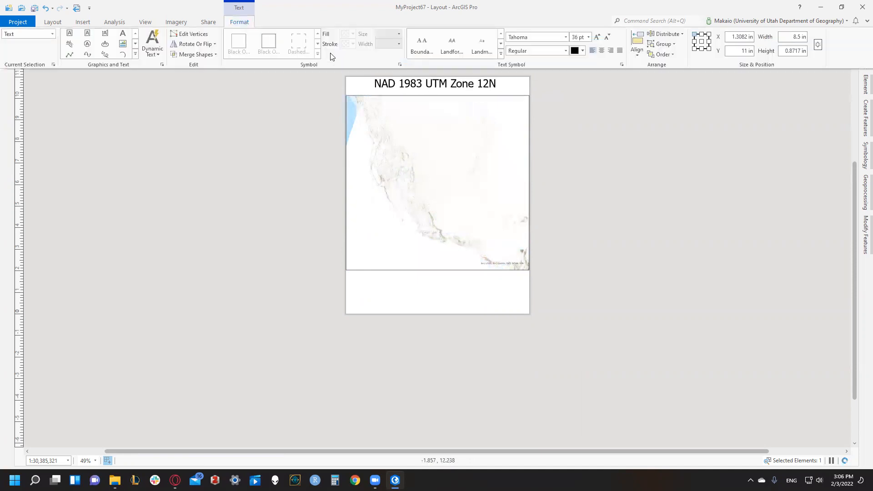
click(588, 37)
click(579, 159)
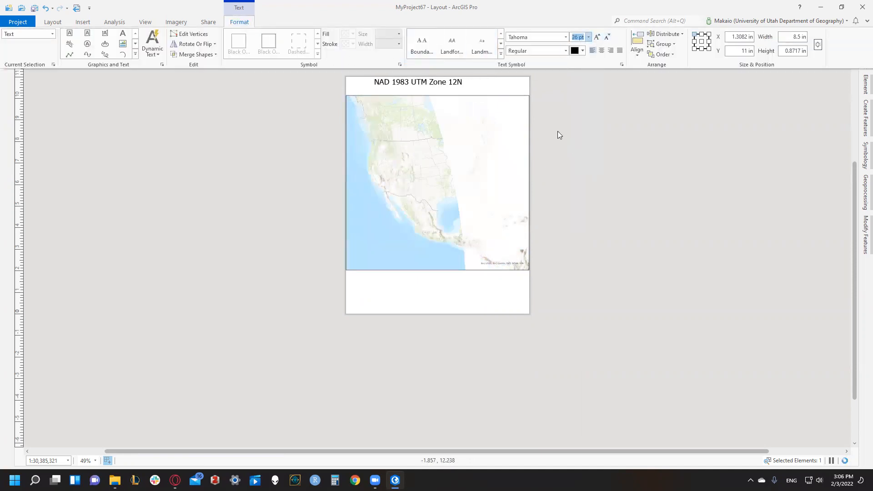
click(435, 77)
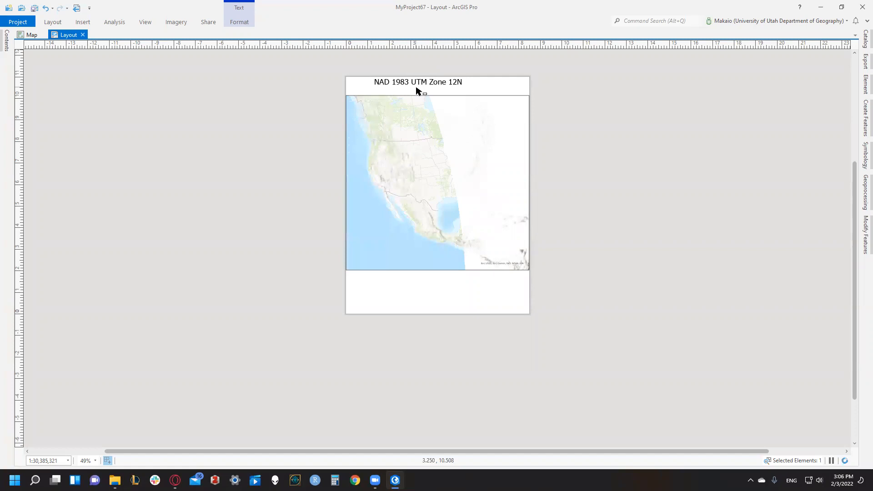
drag(421, 84, 426, 90)
drag(491, 94, 453, 90)
click(549, 146)
click(445, 88)
click(590, 180)
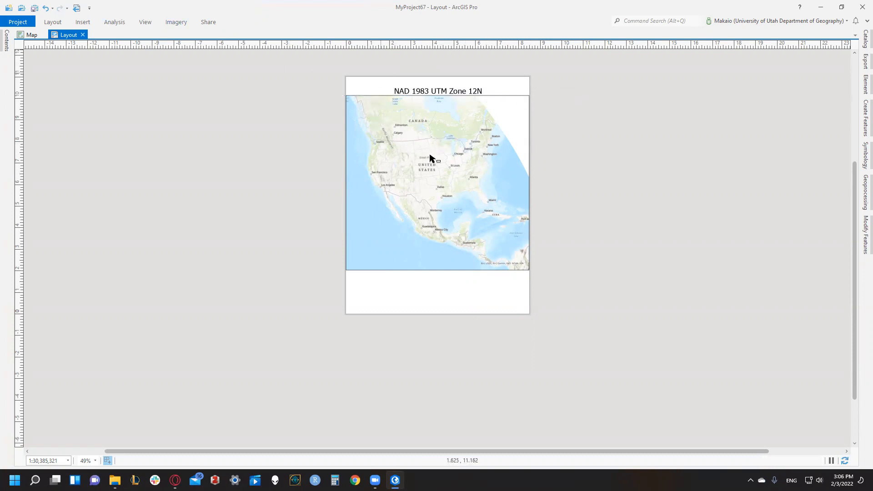
- Export the NAD 1983 UTM Zone 12N layout as a JPEG at 300 DPI to the desktop
click(207, 22)
click(228, 38)
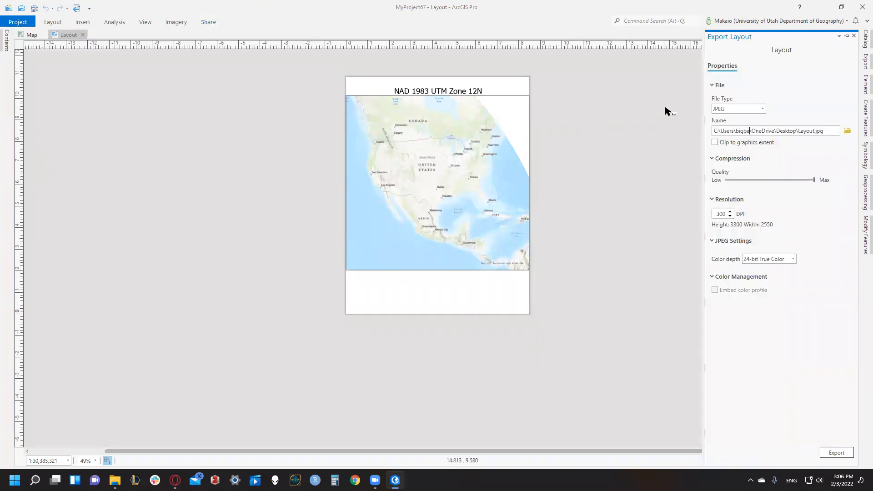
click(823, 132)
click(844, 453)
click(500, 262)
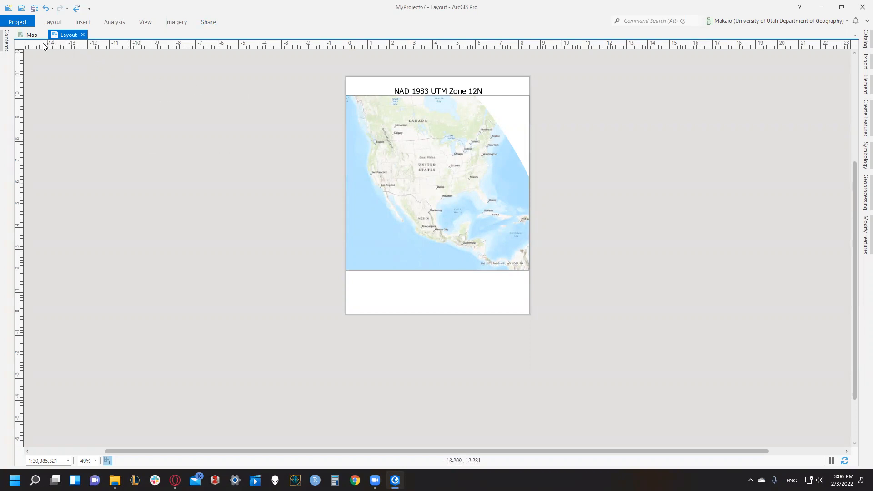
- Open the map's coordinate system properties, search the available systems for "equal area" and enlarge the dialog
click(27, 37)
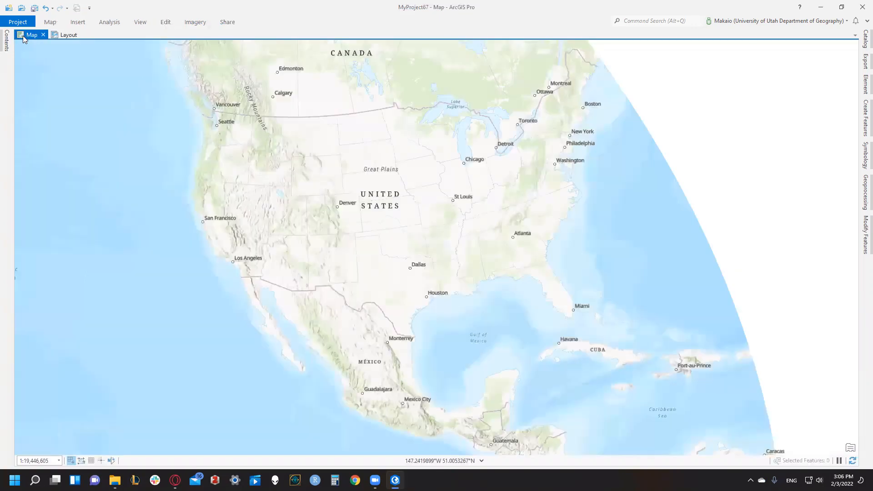
click(7, 40)
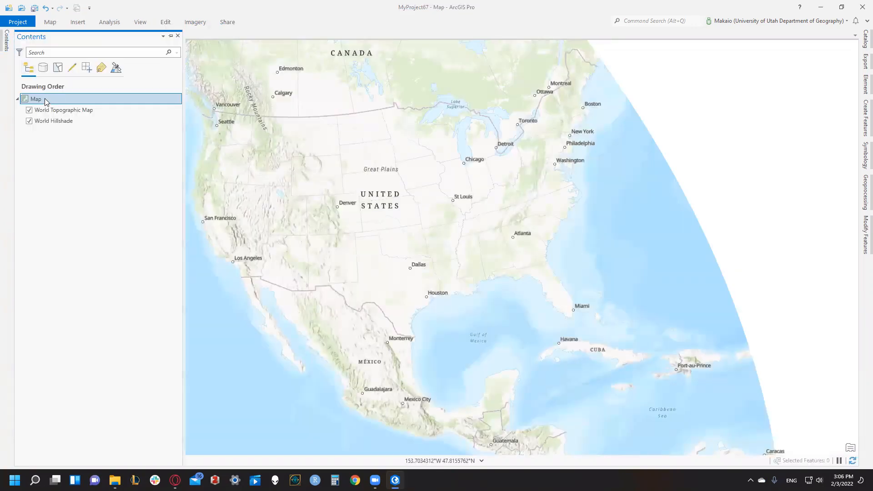
right_click(45, 101)
click(59, 301)
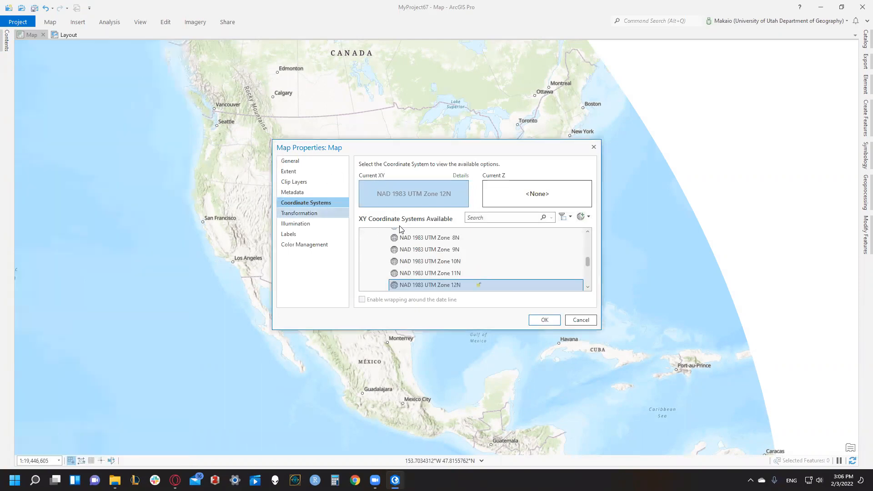
click(494, 221)
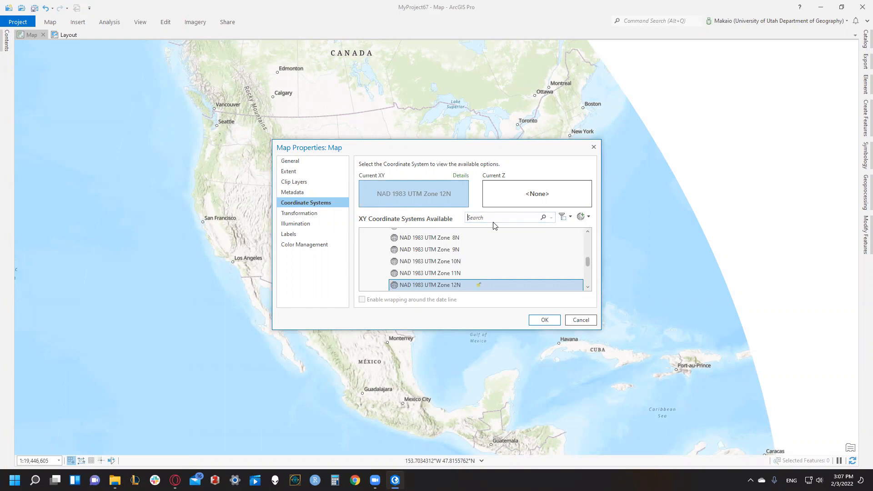
text(equal area)
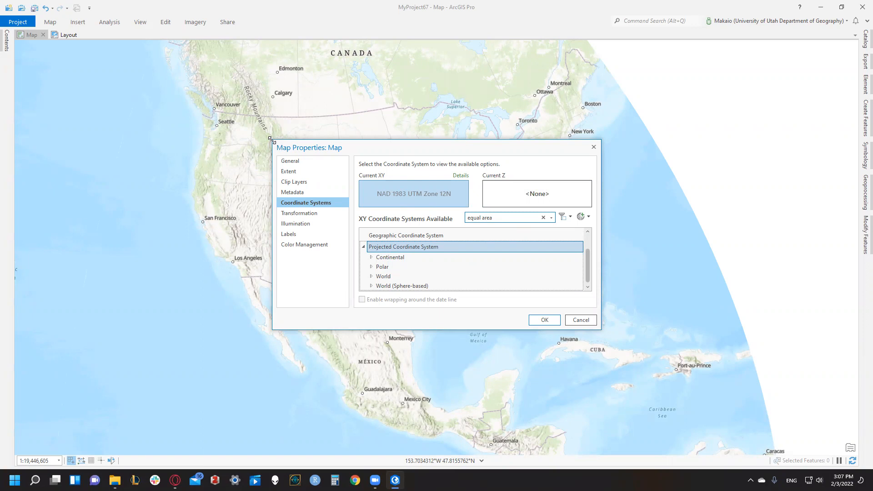
drag(25, 37, 23, 36)
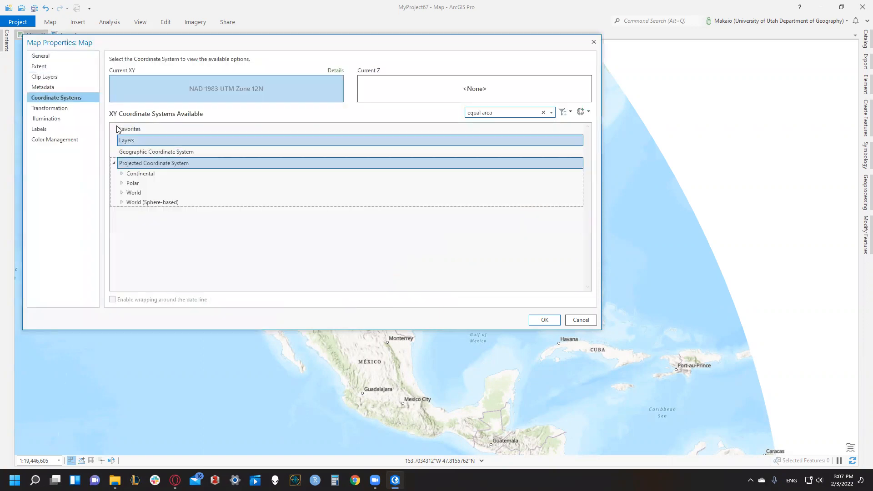
- Set the map's coordinate system to US National Atlas Equal Area from the projected continental North America systems
click(115, 162)
click(128, 152)
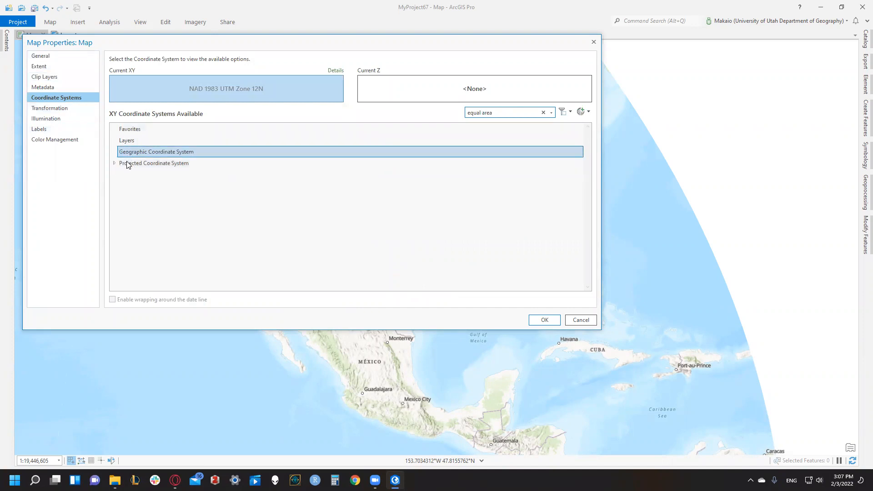
click(128, 164)
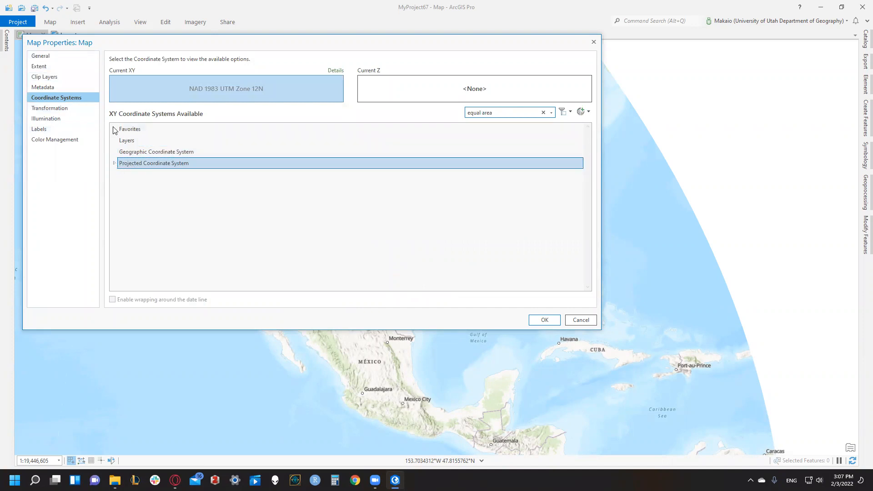
click(115, 163)
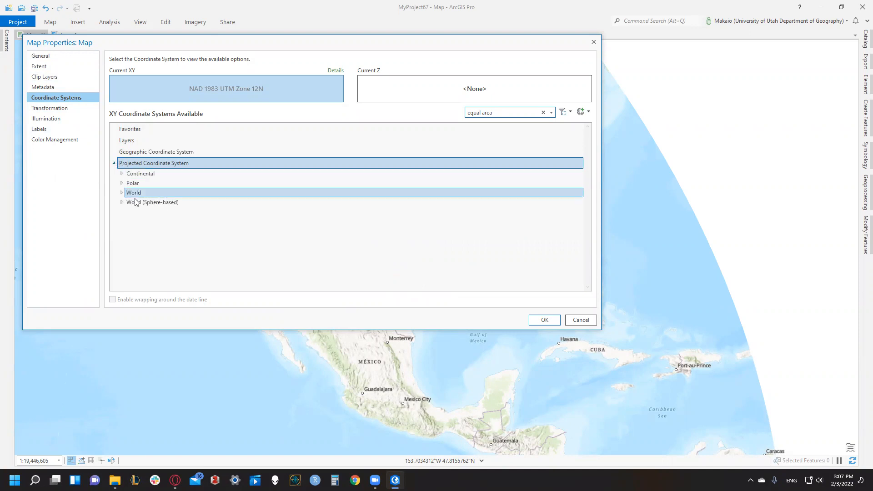
click(122, 176)
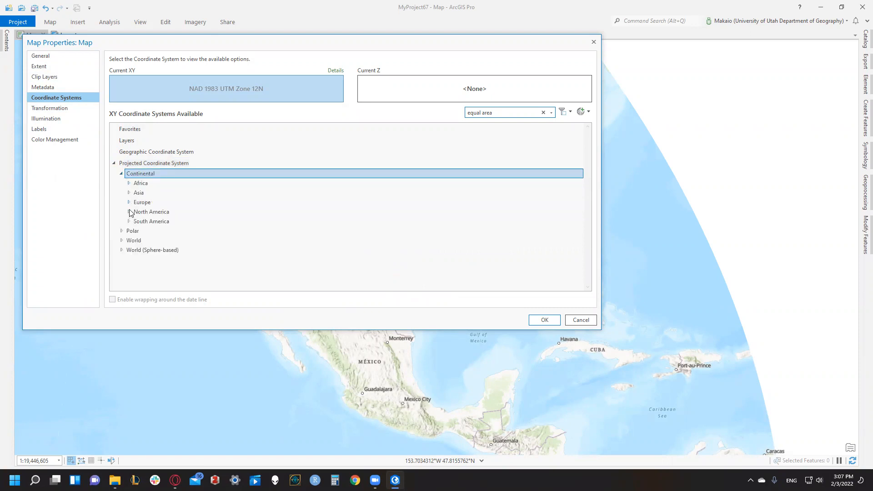
click(129, 211)
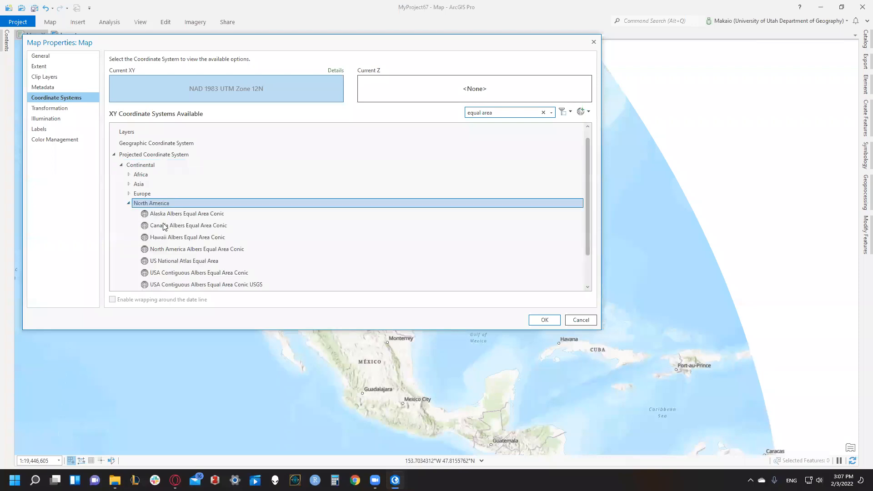
scroll(164, 227, down, 1)
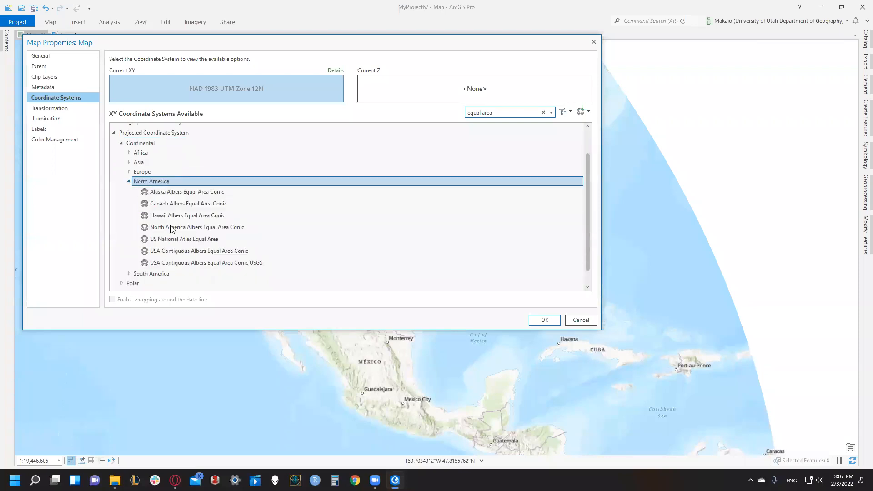
click(217, 242)
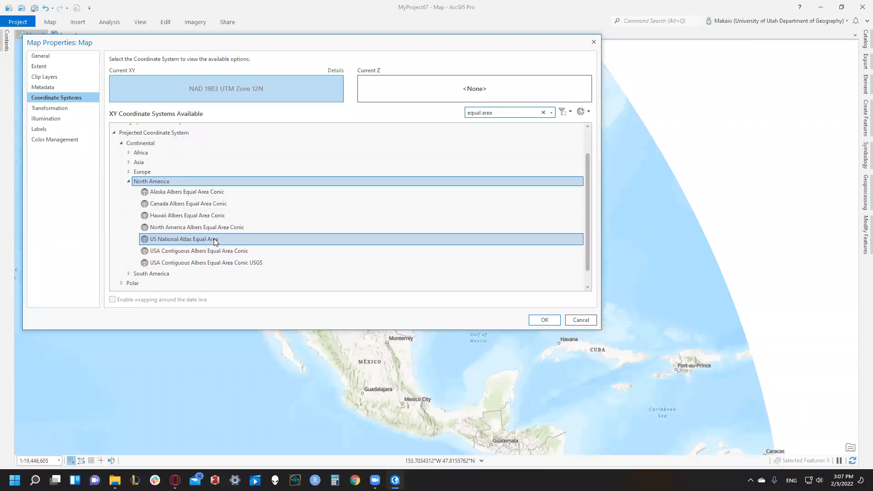
right_click(191, 242)
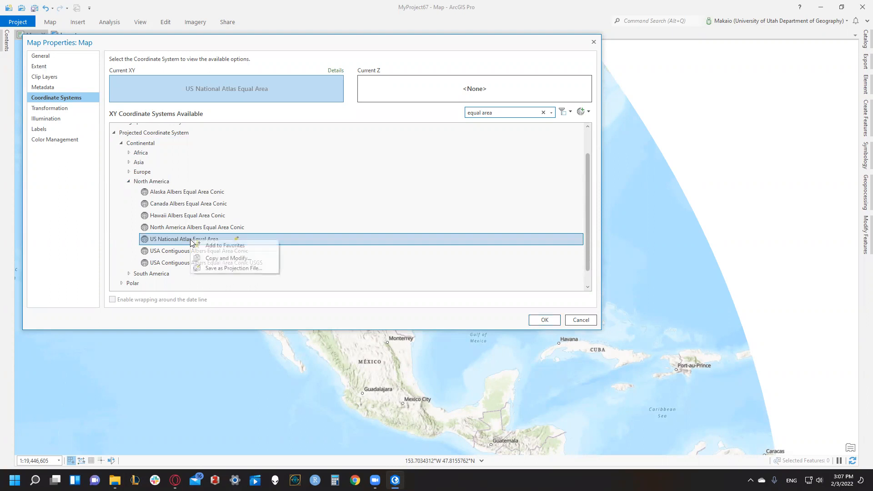
click(218, 257)
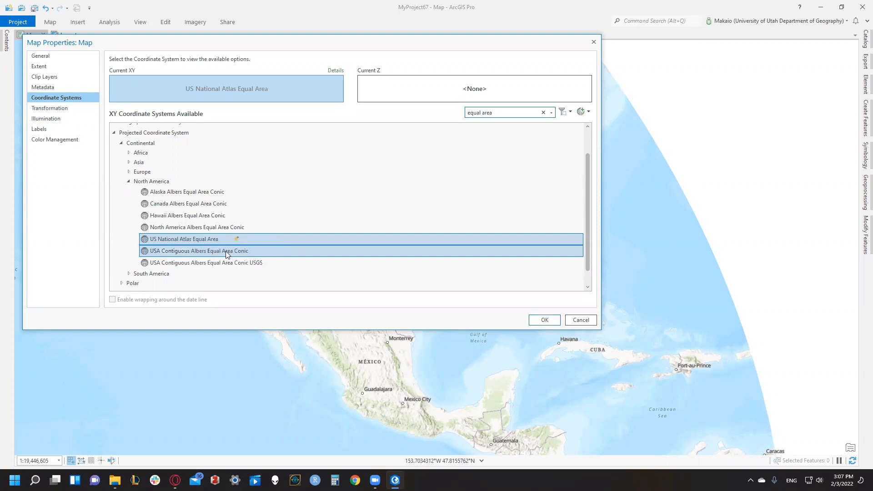
click(385, 278)
click(544, 321)
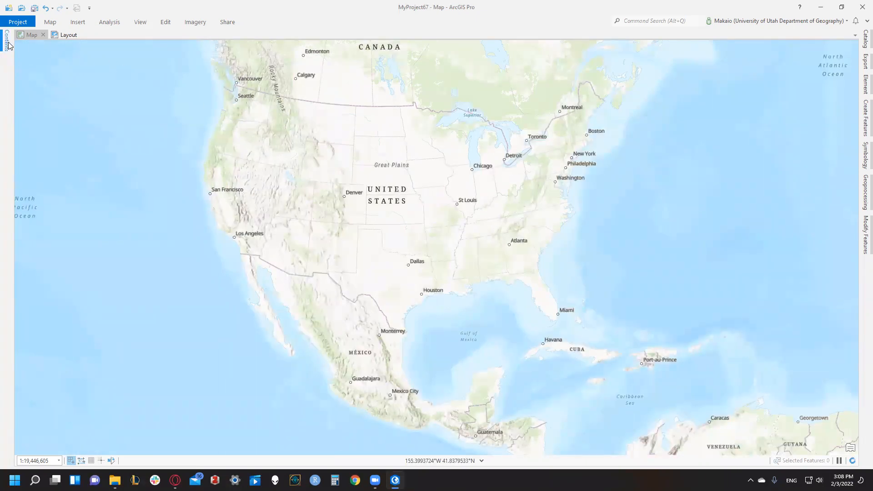
- Delete the NAD 1983 UTM Zone 12N title from the layout
click(69, 35)
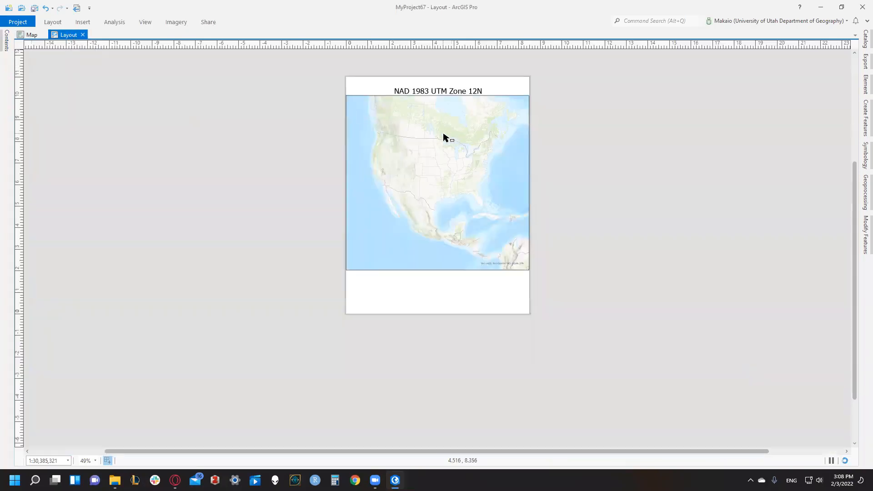
click(432, 92)
double_click(430, 91)
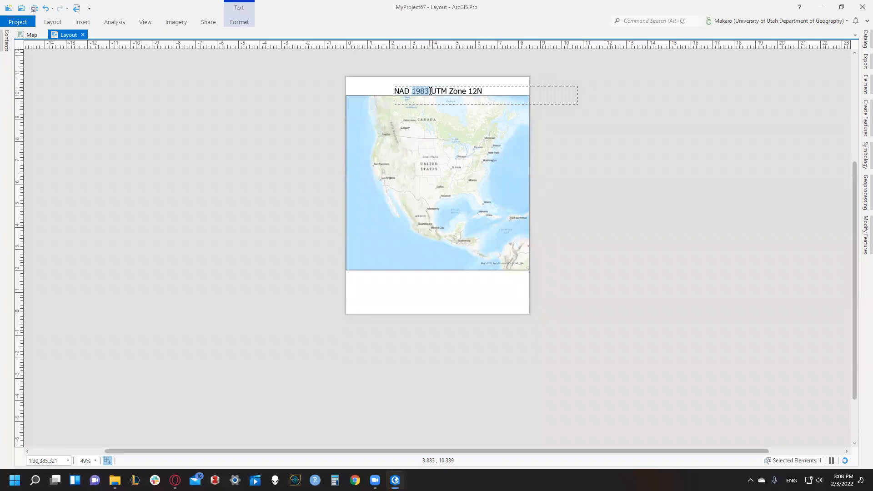
click(431, 91)
key(ctrl+a)
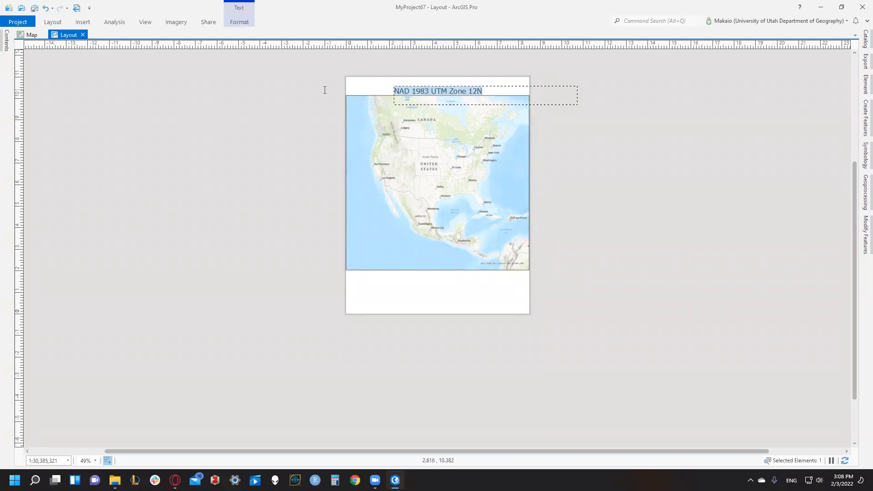
text(WGS 1984 Web Mercator)
double_click(433, 92)
click(433, 92)
drag(484, 91, 356, 101)
key(Delete)
- Enter "US National Atlas Equal Area" in the map's coordinate system search, copy that text, and close the properties without applying changes
click(31, 34)
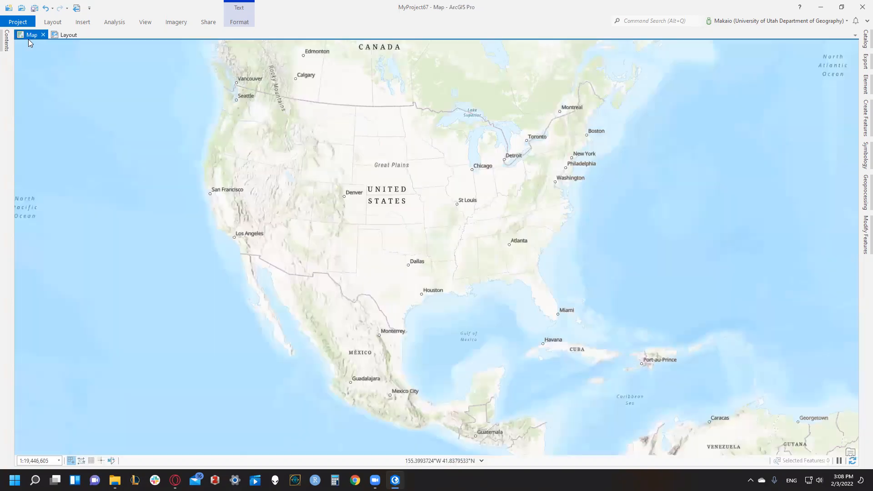
click(6, 41)
right_click(62, 98)
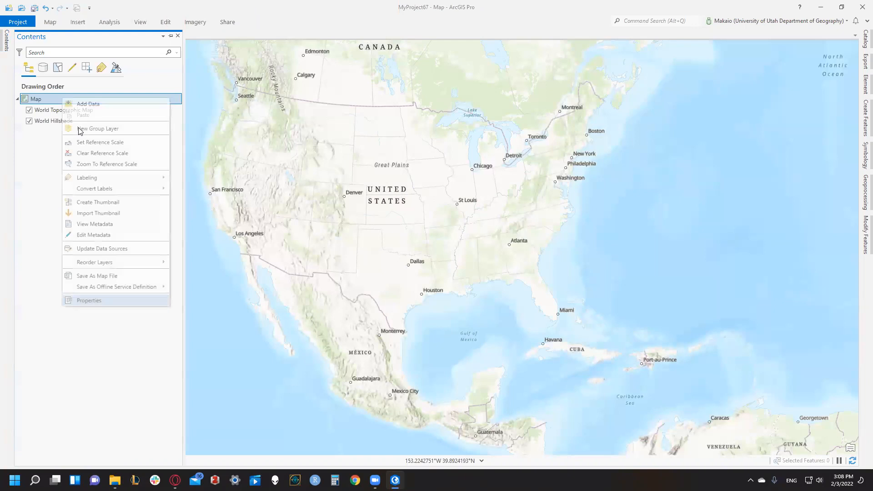
click(101, 303)
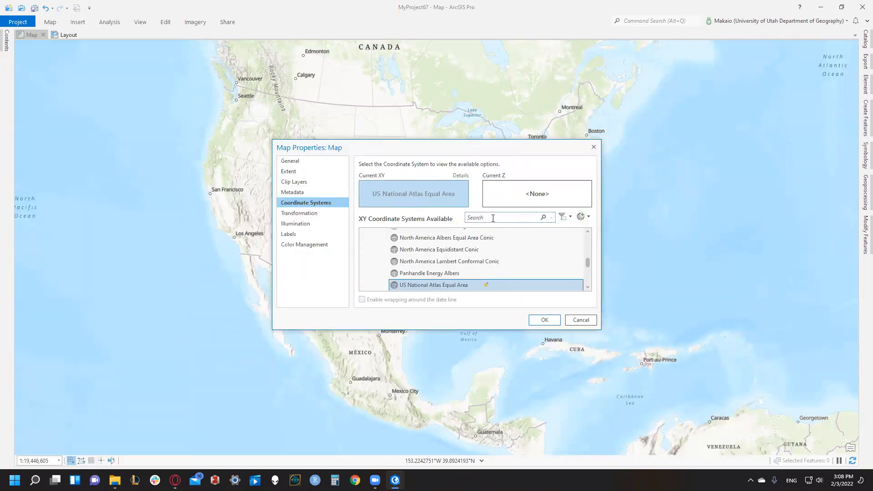
click(492, 218)
text(US National Atlas Equal Area)
triple_click(492, 217)
key(ctrl+c)
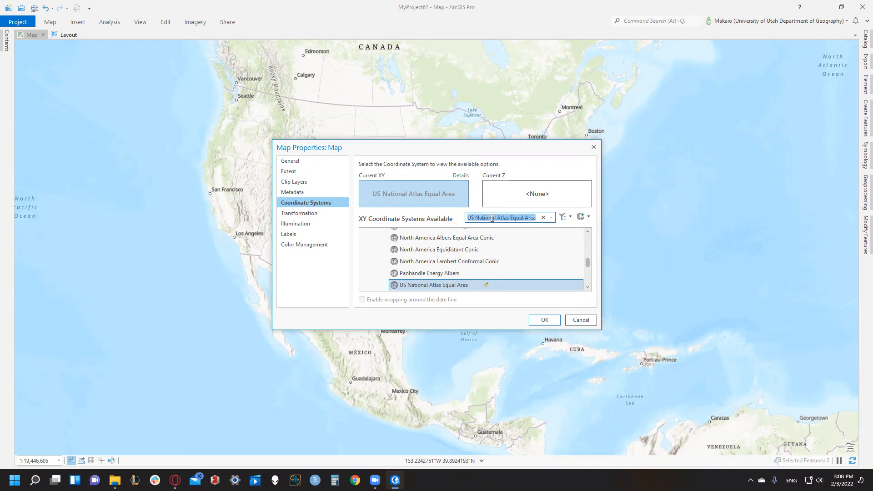
click(577, 321)
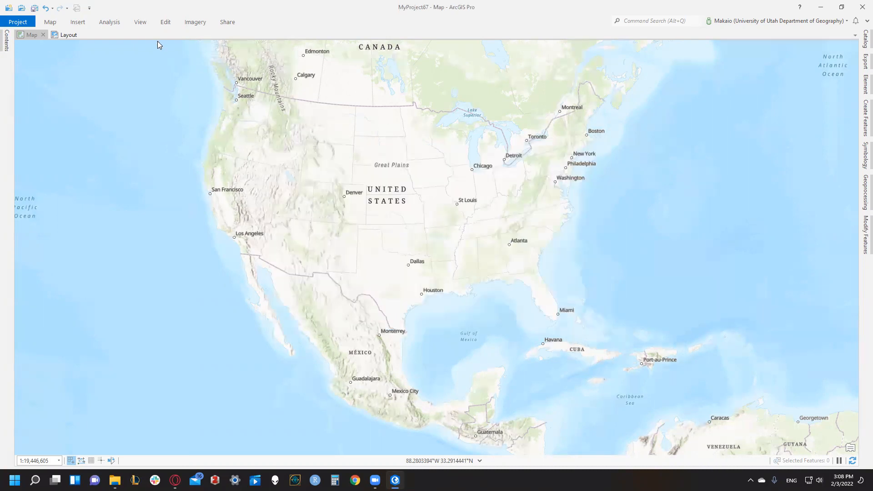
- Insert a text box about 8.5 by 0.87 in across the strip above the map, containing "US National Atlas Equal Area"
click(66, 35)
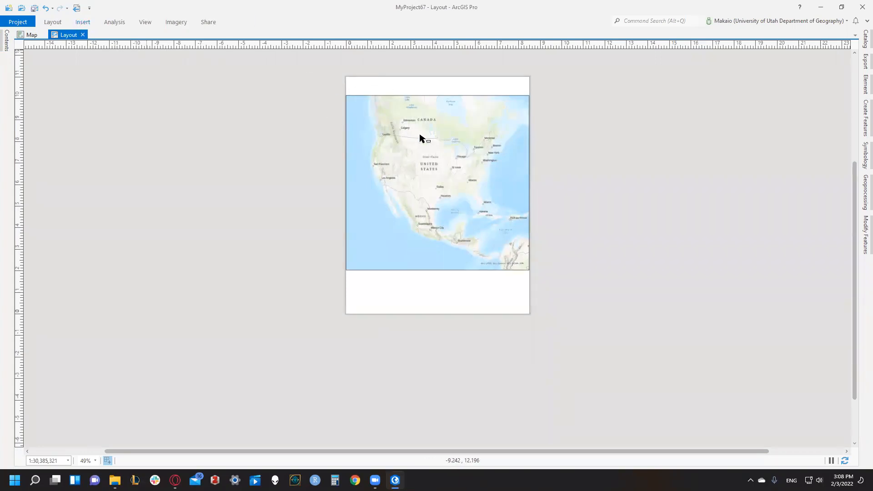
click(81, 23)
click(475, 32)
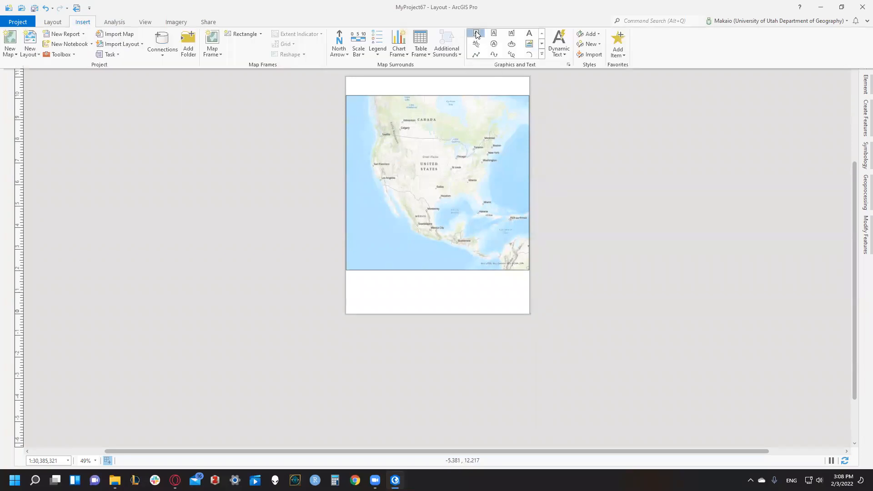
drag(346, 77, 529, 96)
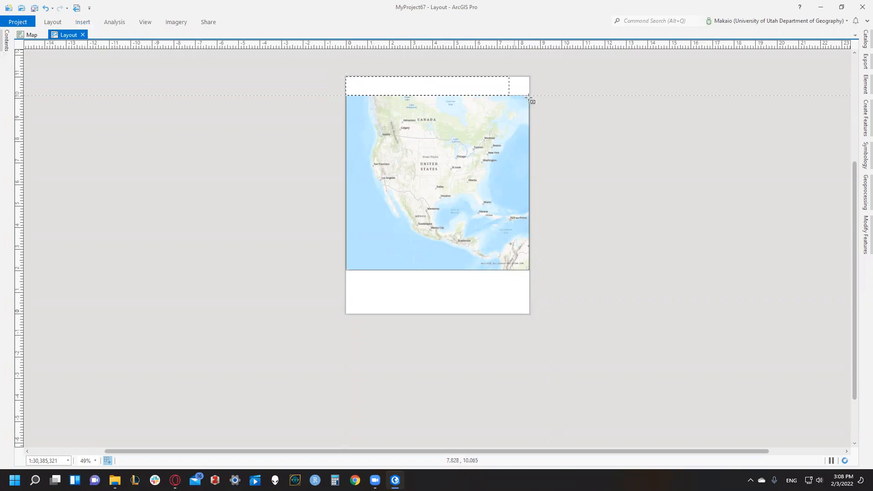
key(ctrl+v)
click(303, 89)
- Set the US National Atlas Equal Area title's font size to 28 pt and centre it just above the map frame
click(234, 21)
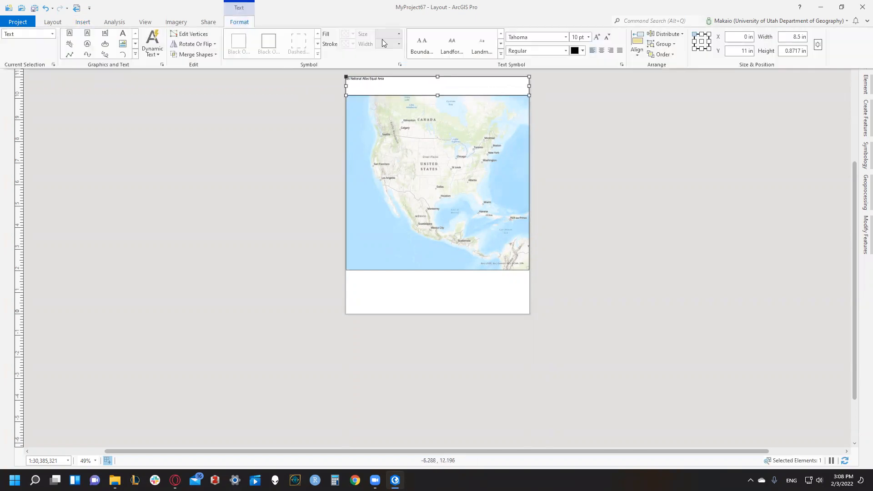
click(588, 36)
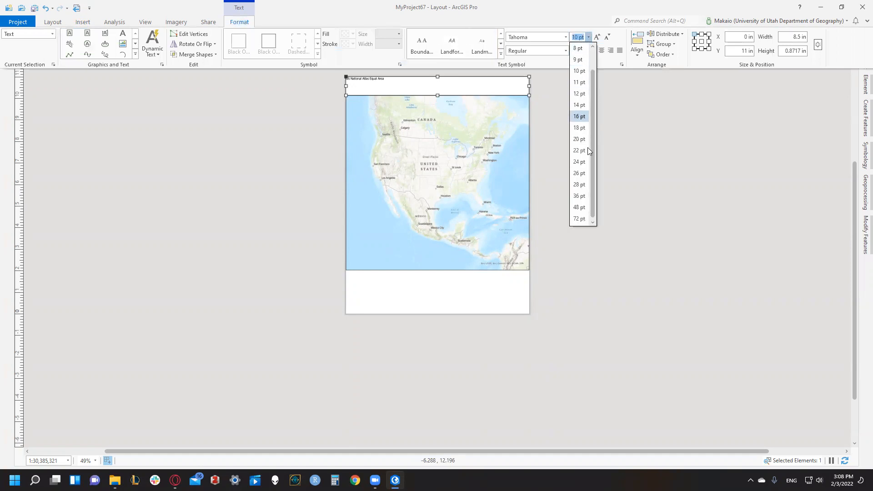
click(577, 183)
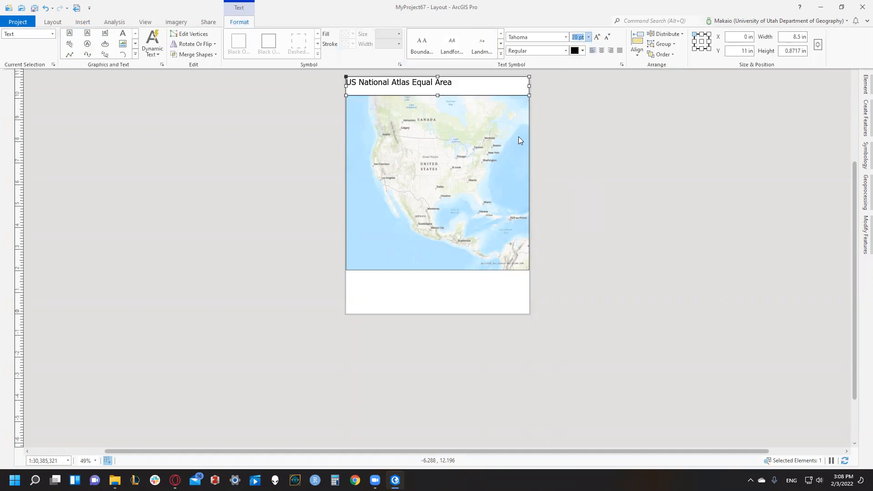
drag(458, 89, 493, 93)
click(572, 150)
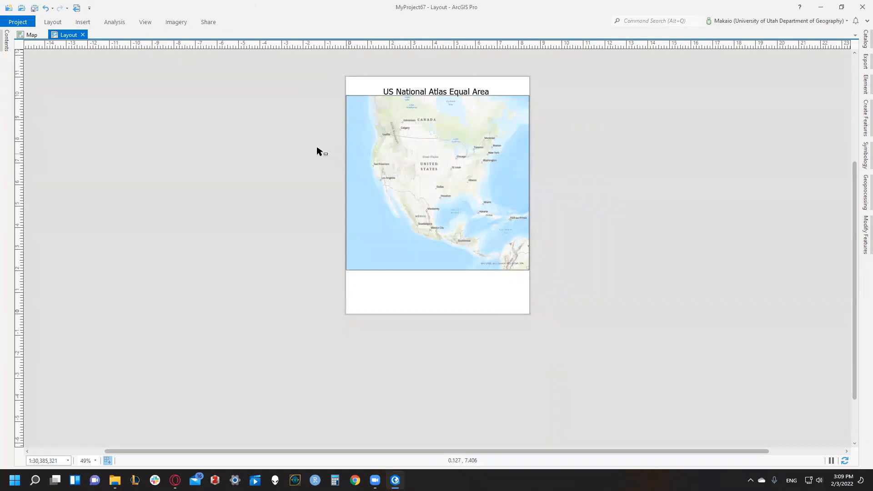
- Export the US National Atlas Equal Area layout
click(211, 22)
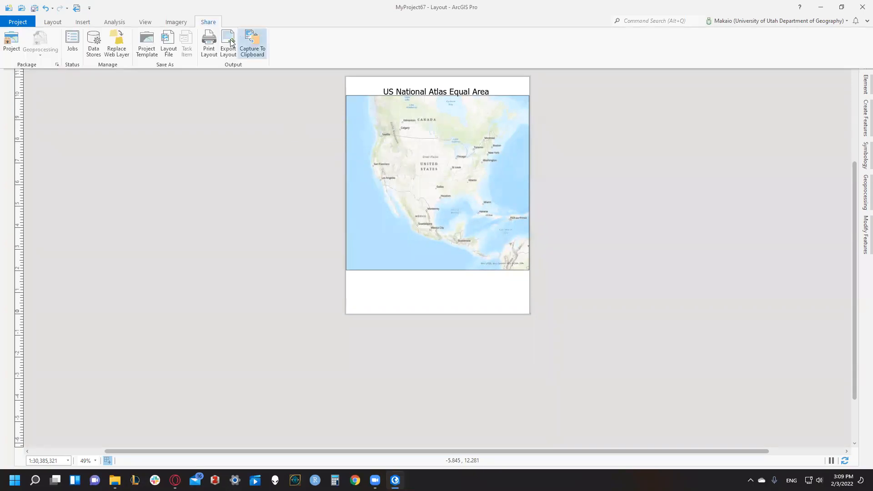
click(252, 43)
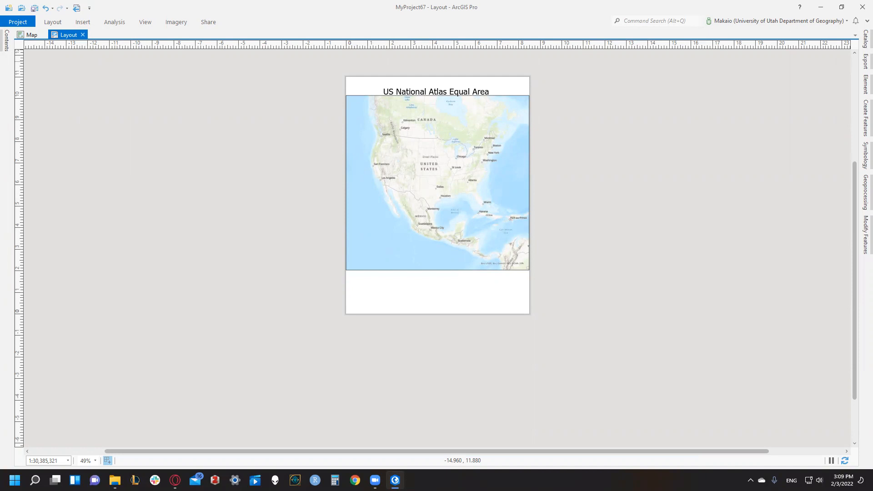
- Switch to the GEOG_3100_Lab_04.docx instructions in the browser and review the remaining tasks and the deliverables
click(32, 35)
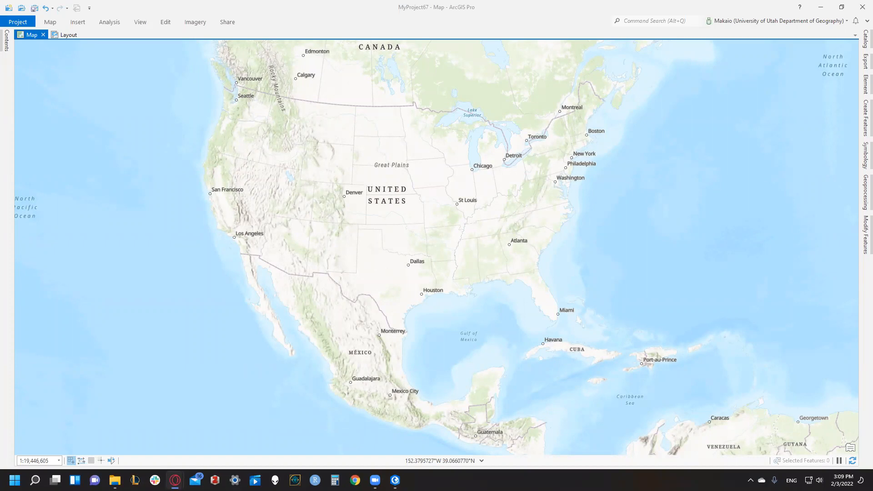
key(alt+Tab)
double_click(314, 6)
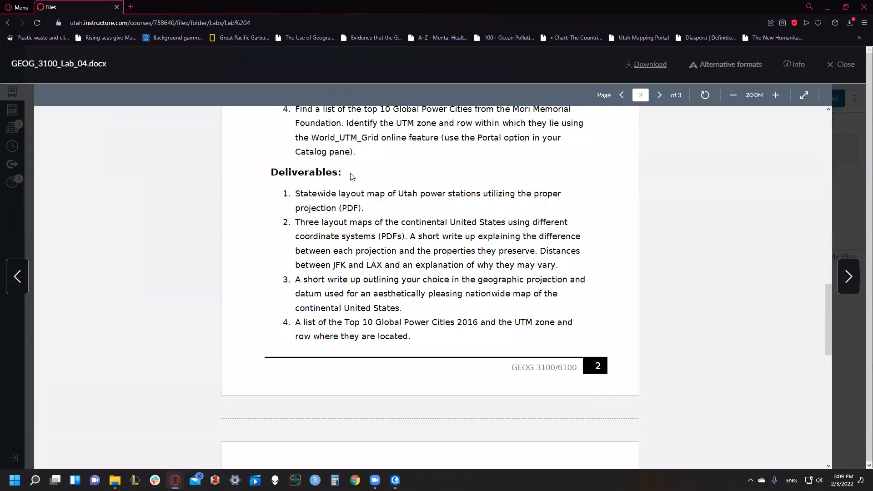
scroll(417, 217, up, 1)
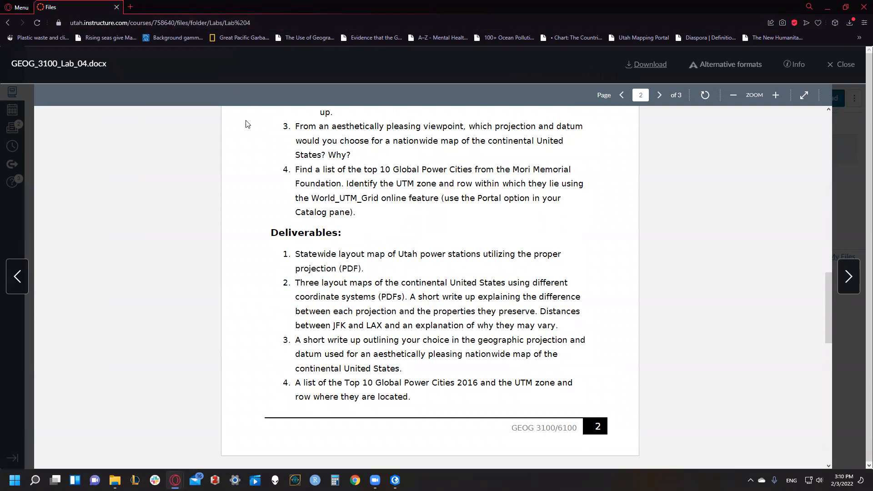
- Search the web for the phrase "10 Global Power Cities from the Mori Memorial Foundation" taken from task 4
drag(381, 169, 493, 169)
drag(553, 169, 339, 183)
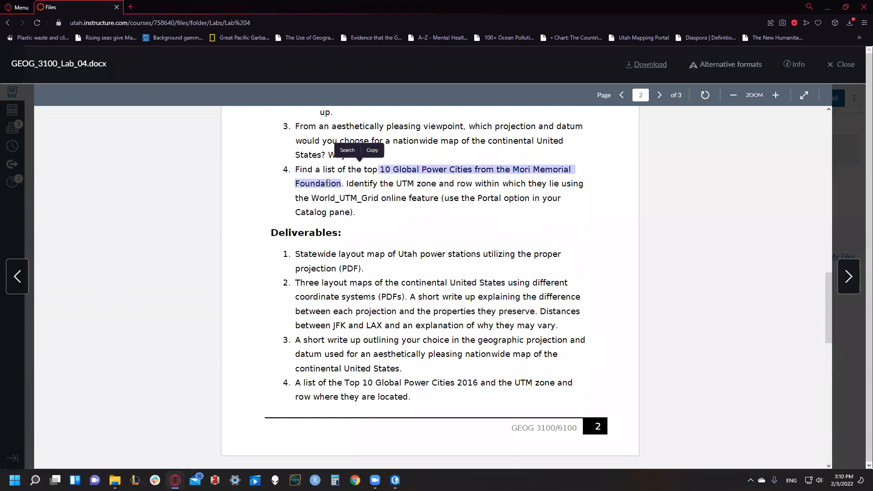
click(347, 151)
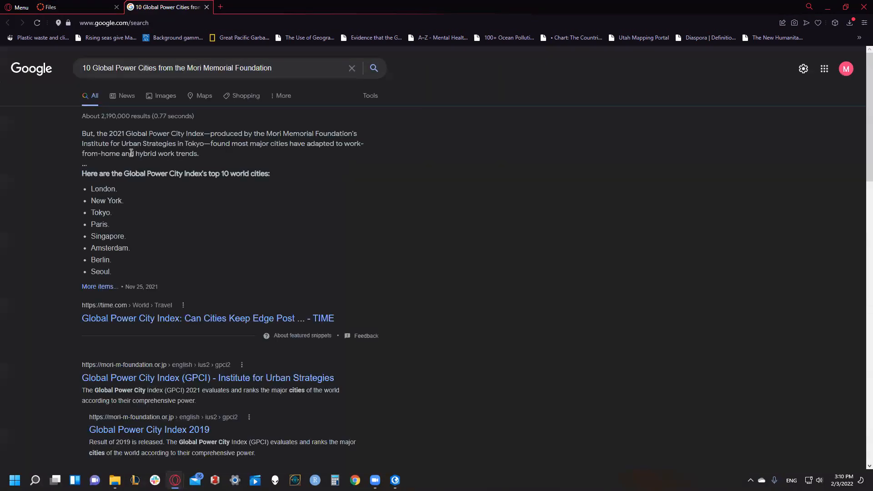
- Open the Institute for Urban Strategies' Global Power City Index (GPCI) page from the search results, keeping only one tab for it
scroll(131, 153, down, 5)
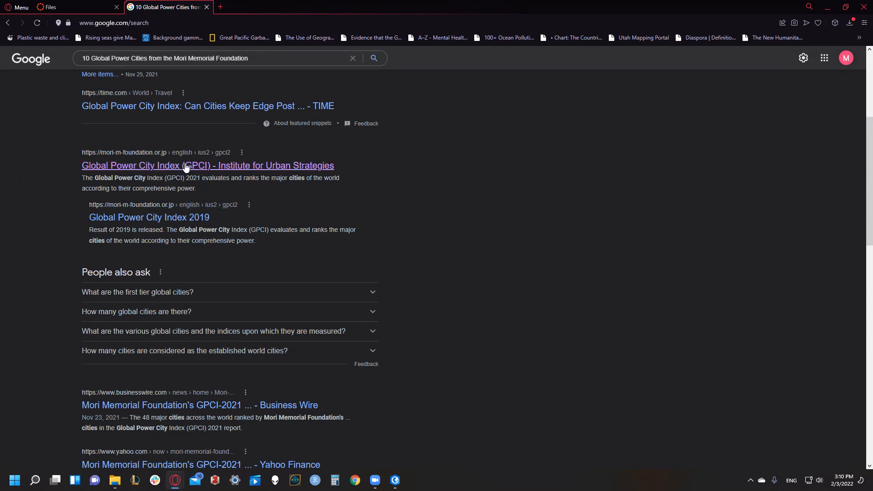
right_click(181, 174)
click(255, 172)
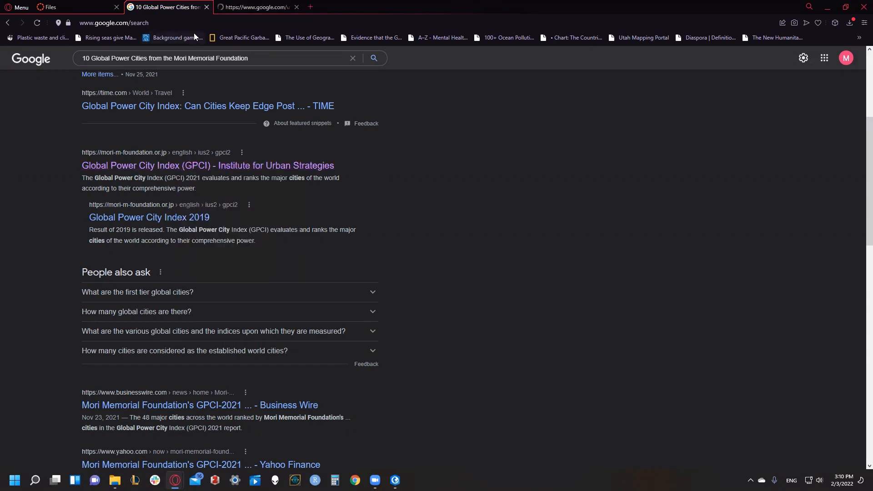
click(228, 6)
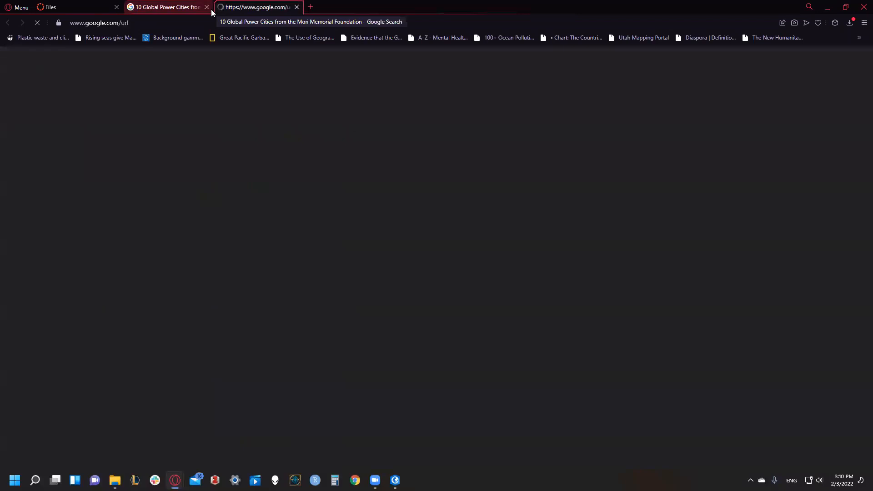
click(295, 9)
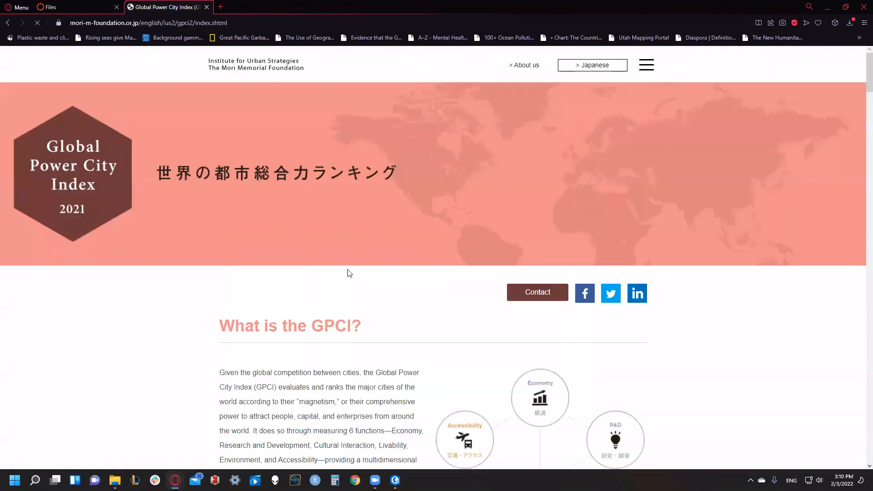
- Examine the Target Cities map on the Global Power City Index 2021 page for the top ten ranked cities
scroll(319, 278, down, 5)
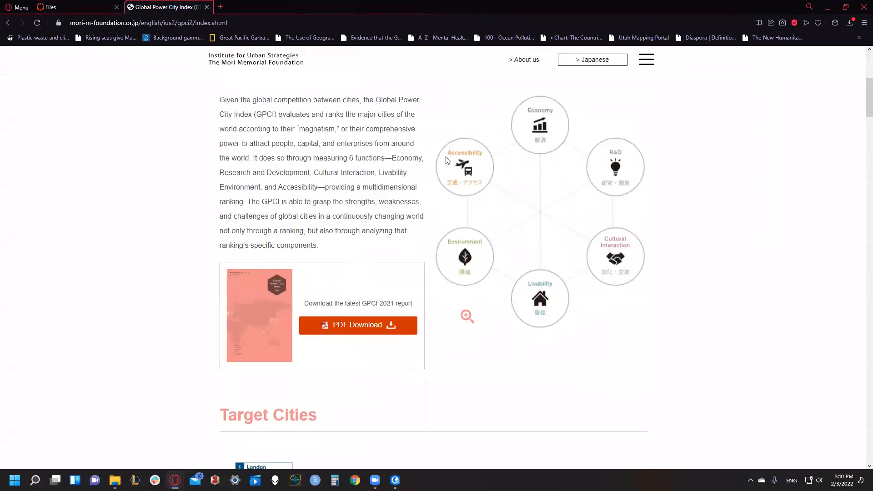
scroll(405, 290, down, 5)
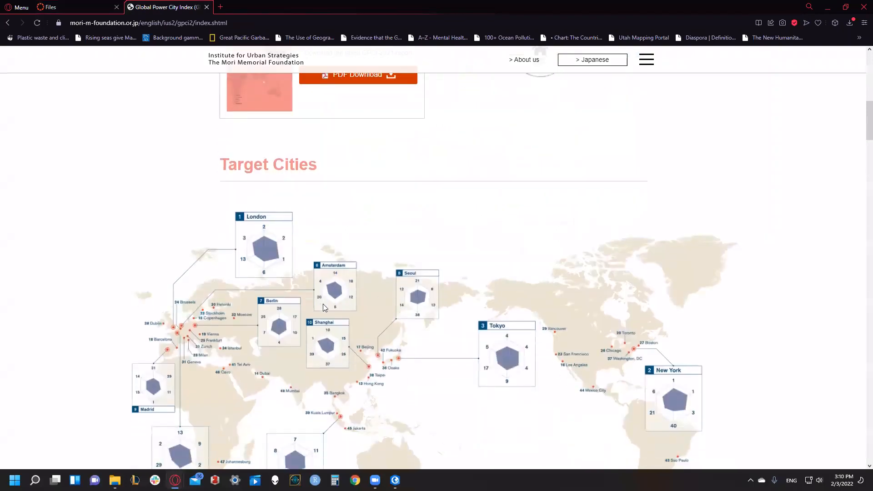
scroll(324, 307, down, 2)
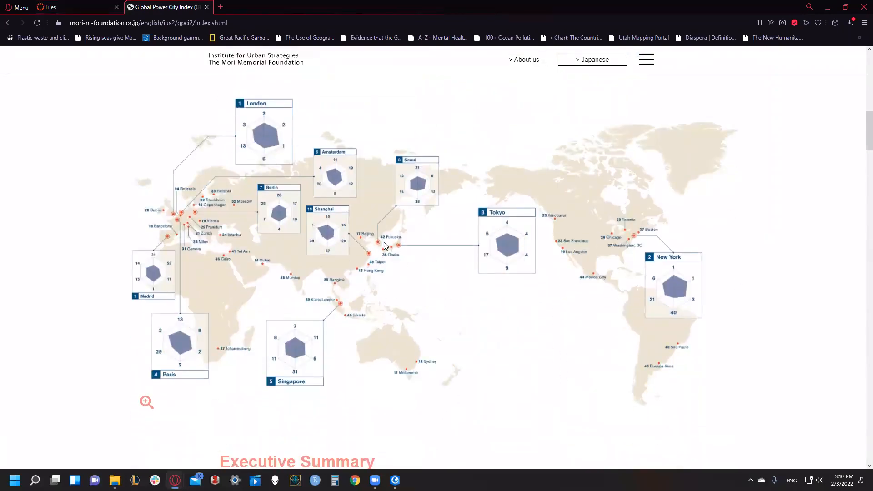
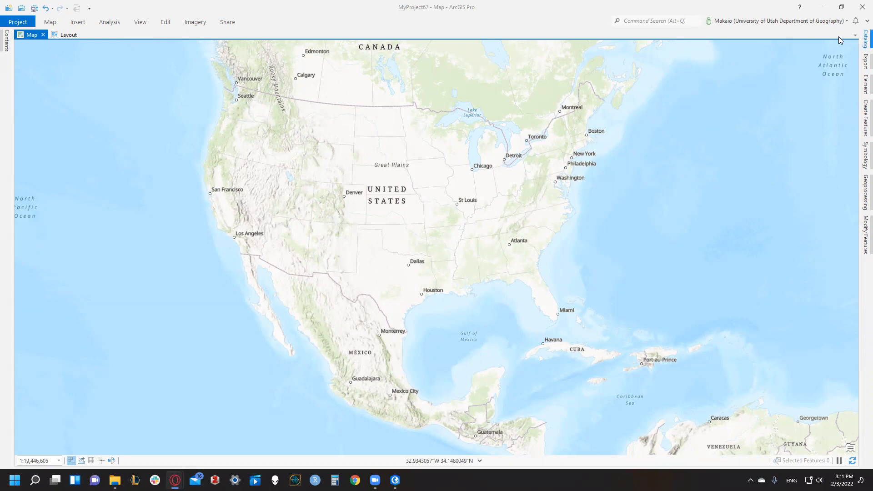
- Search the ArcGIS Online content in the Catalog pane's portal for WORLD_UTM_Grid
click(136, 24)
click(131, 41)
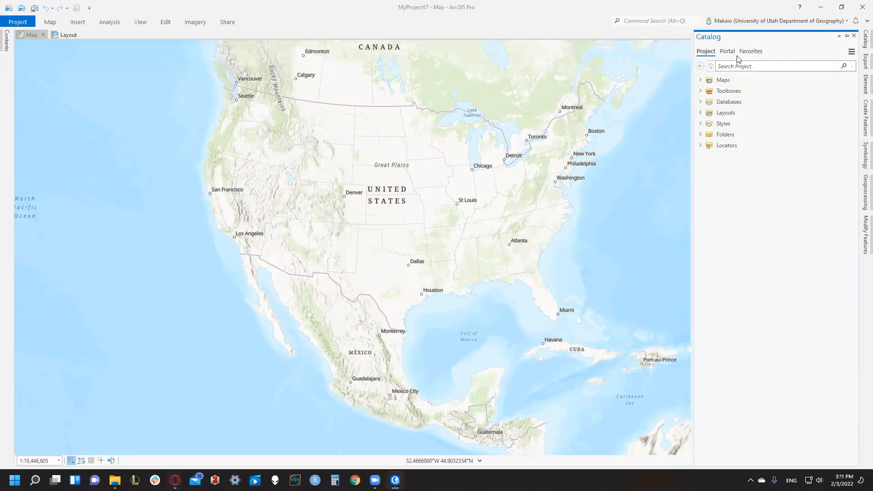
click(725, 52)
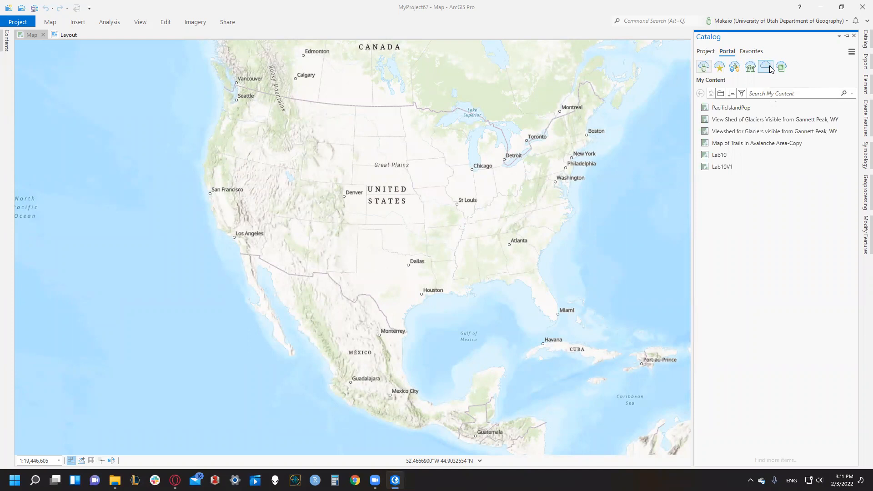
click(765, 67)
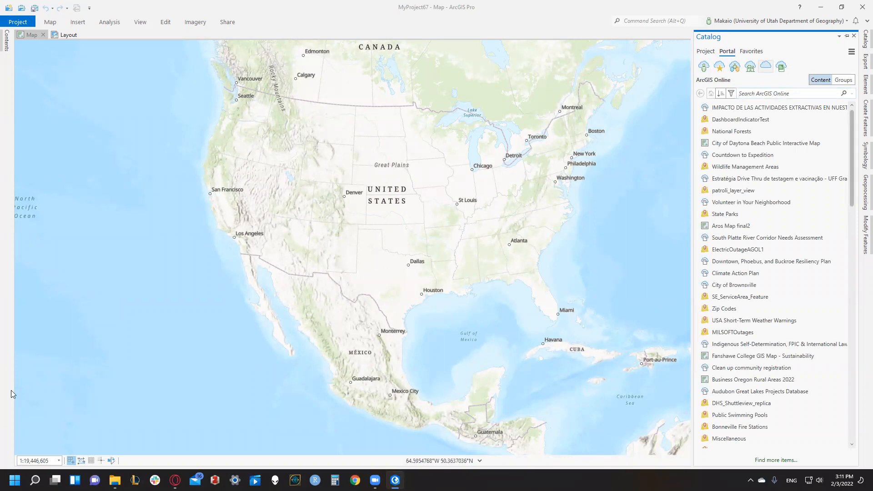
key(alt+Tab)
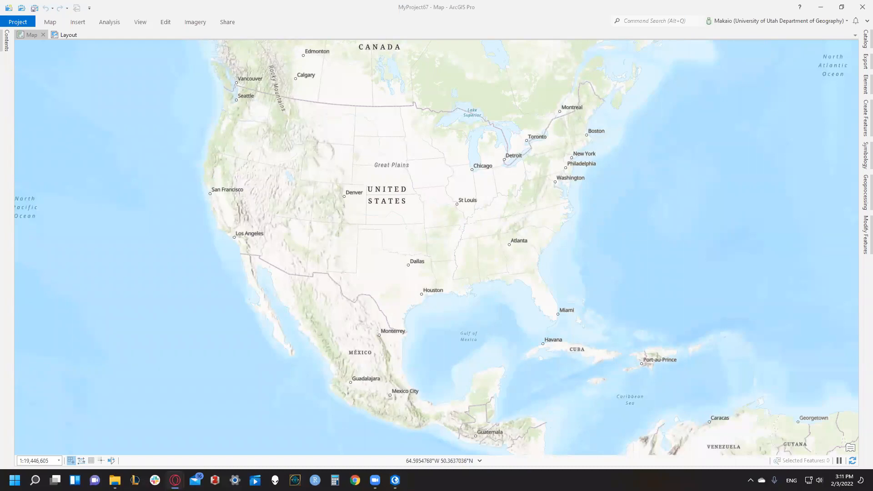
click(865, 39)
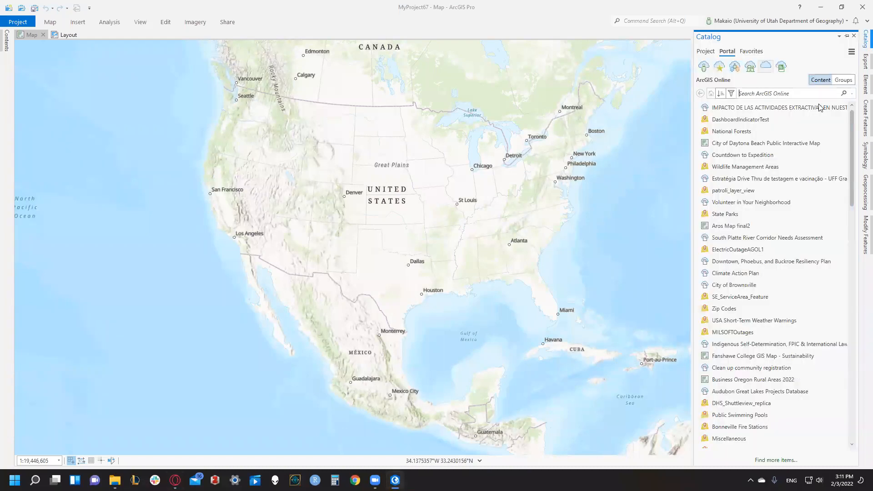
click(766, 94)
text(WORLD_UTM_)
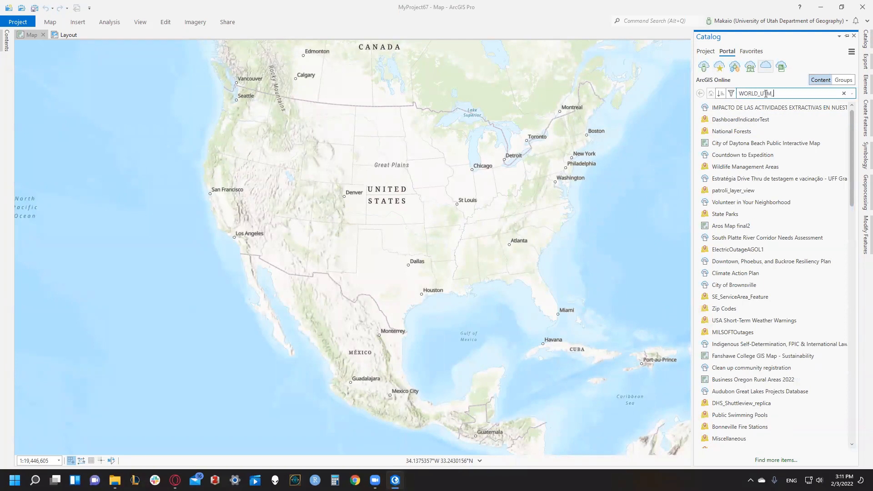
text(Grid)
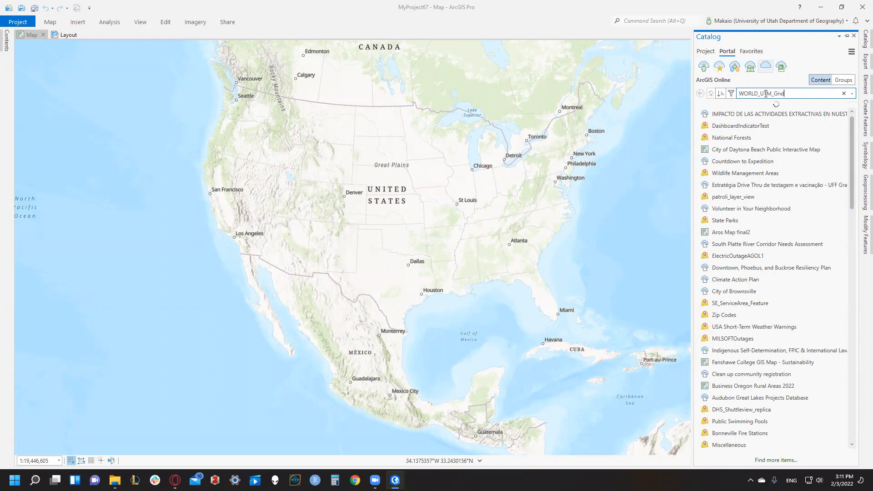
- Open the World UTM Grid web map owned by esri_basemaps from the search results as a new map
mouse_move(736, 117)
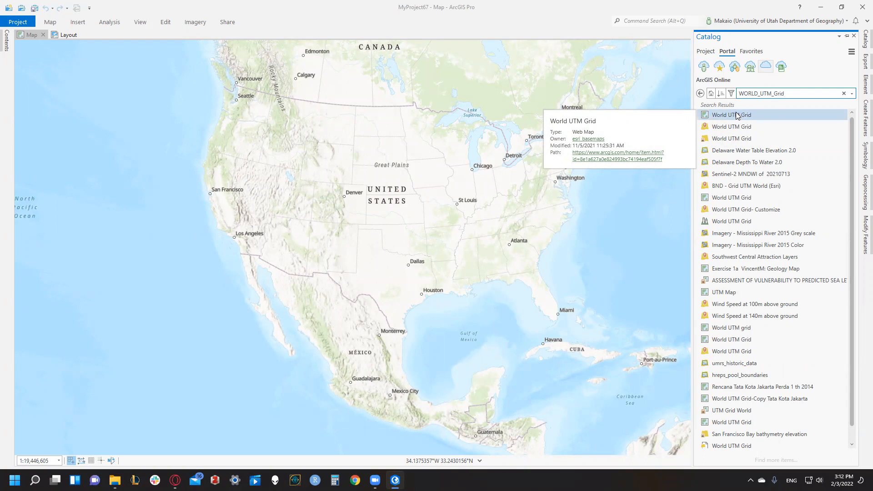
click(736, 116)
drag(744, 117, 739, 117)
click(762, 123)
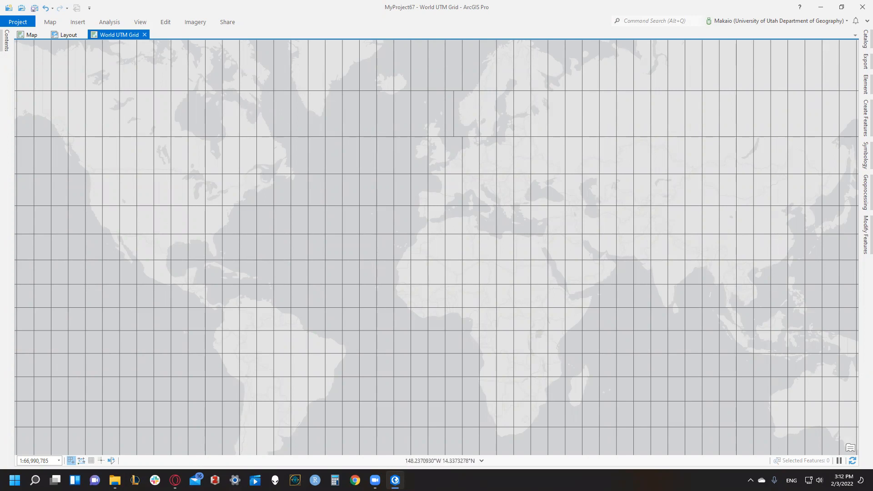
- Check the zone attributes of a World_UTM_Grid cell over eastern Canada and dismiss its pop-up
click(50, 22)
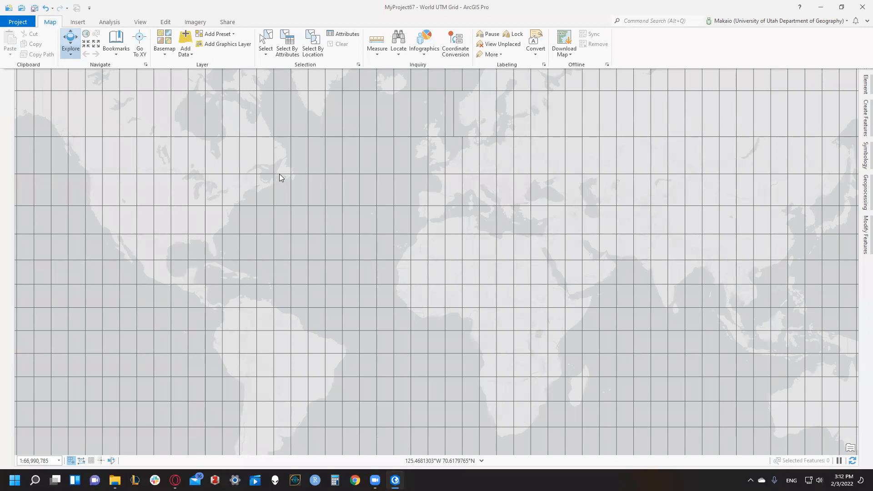
click(284, 159)
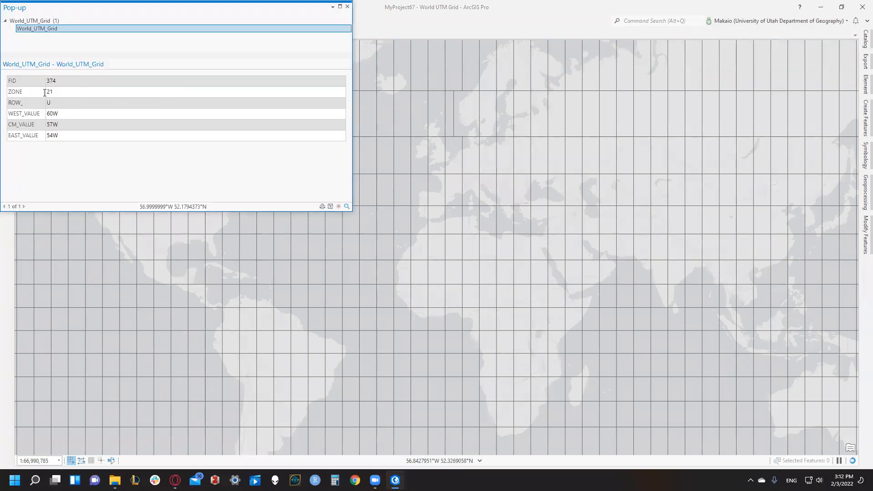
click(347, 6)
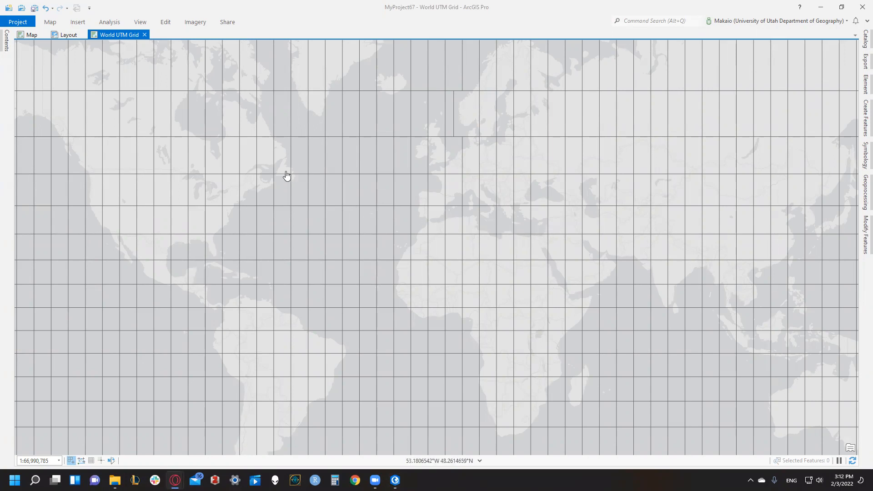
- Change the World UTM Grid map's basemap to Terrain with Labels
scroll(263, 187, up, 5)
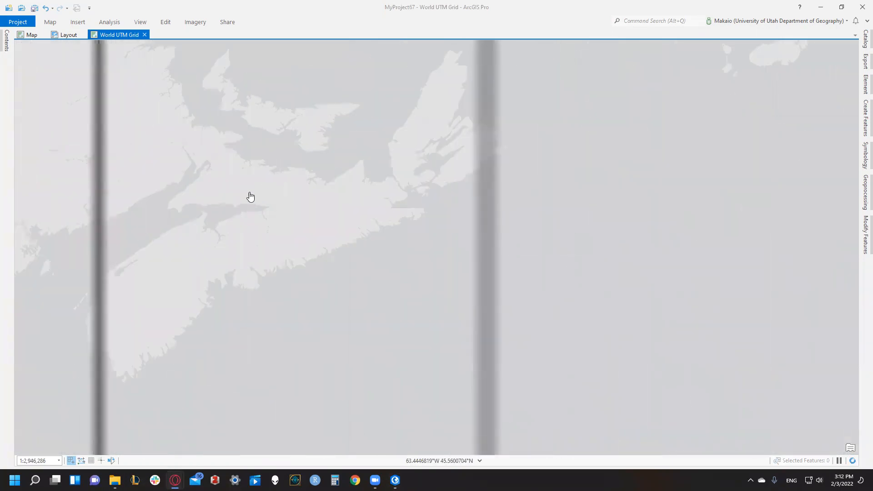
drag(254, 190, 423, 190)
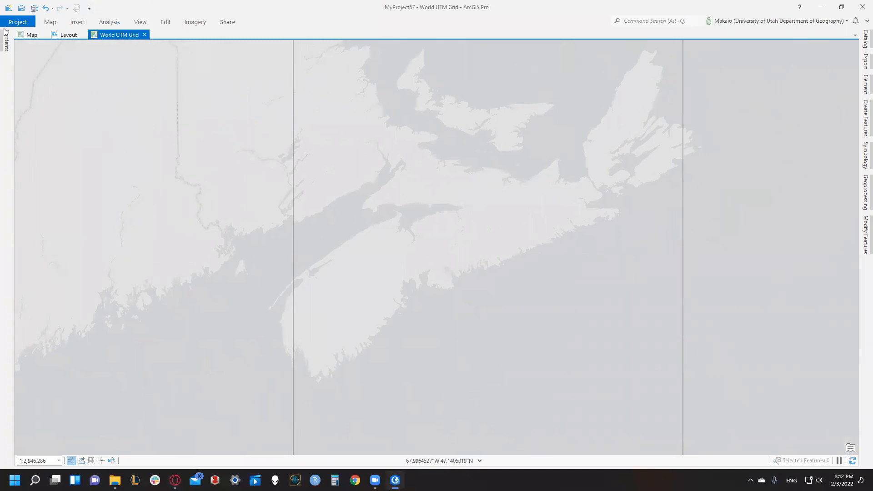
click(45, 24)
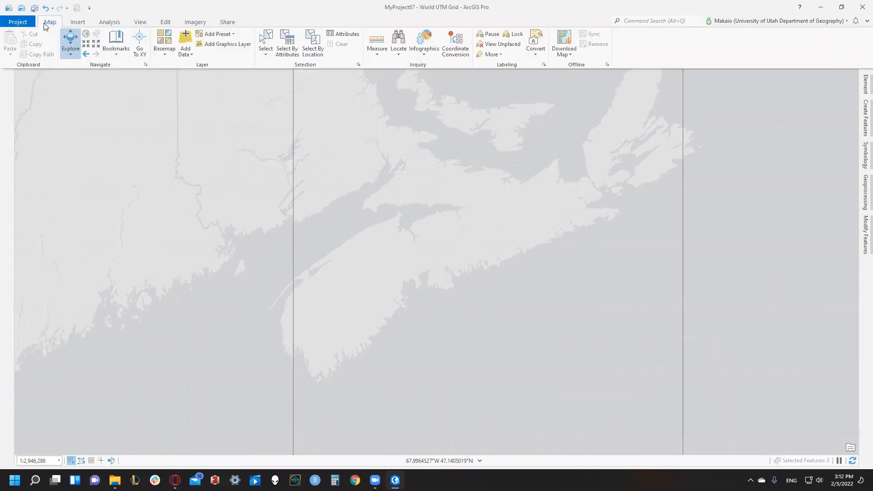
click(165, 50)
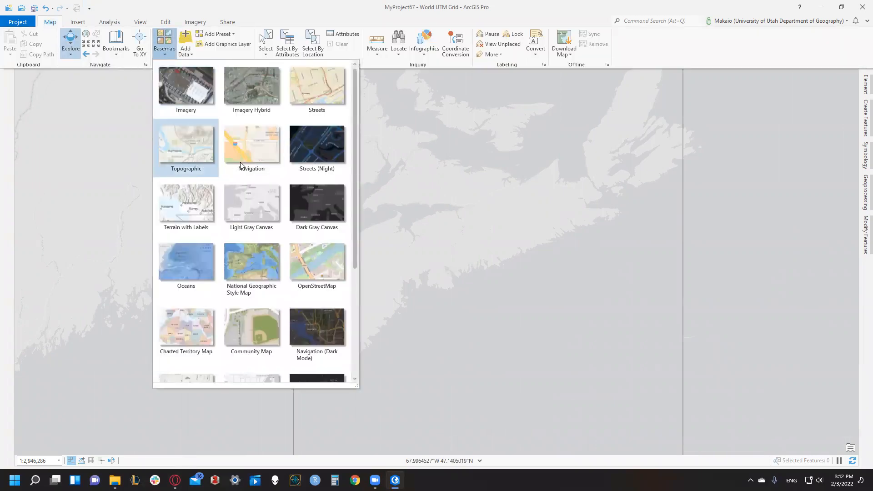
click(203, 209)
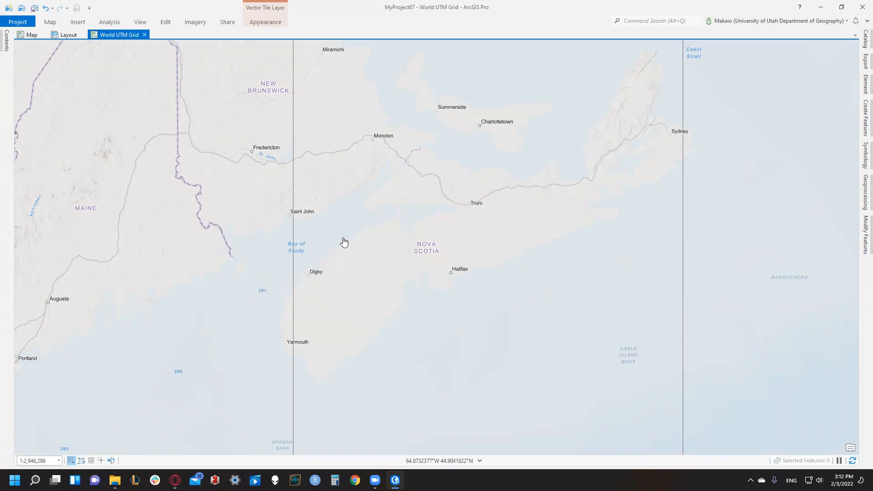
- Look up the UTM zone attributes of the grid cell containing New York and dismiss its pop-up
scroll(341, 242, down, 2)
drag(224, 235, 364, 233)
drag(318, 314, 325, 259)
scroll(326, 258, down, 4)
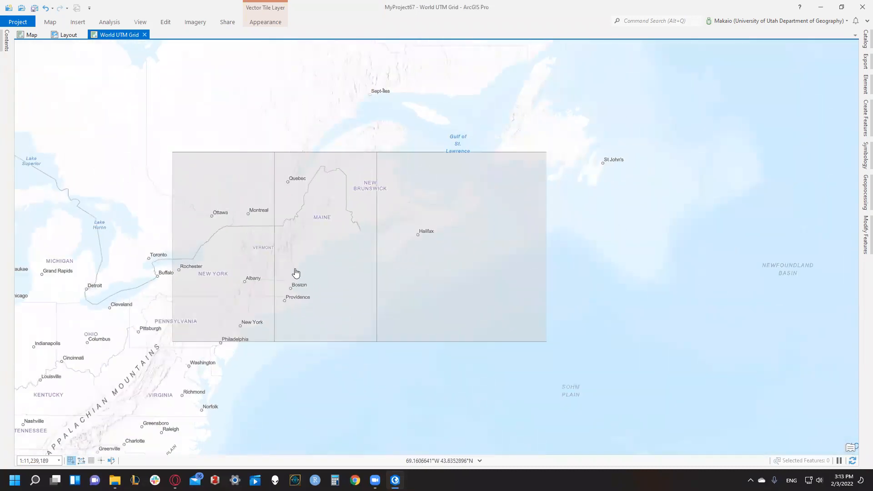
drag(269, 274, 326, 267)
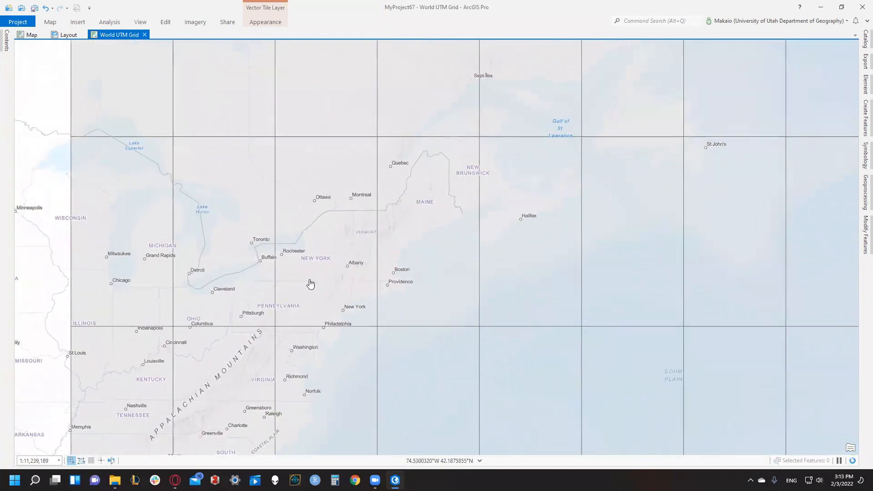
scroll(350, 314, up, 2)
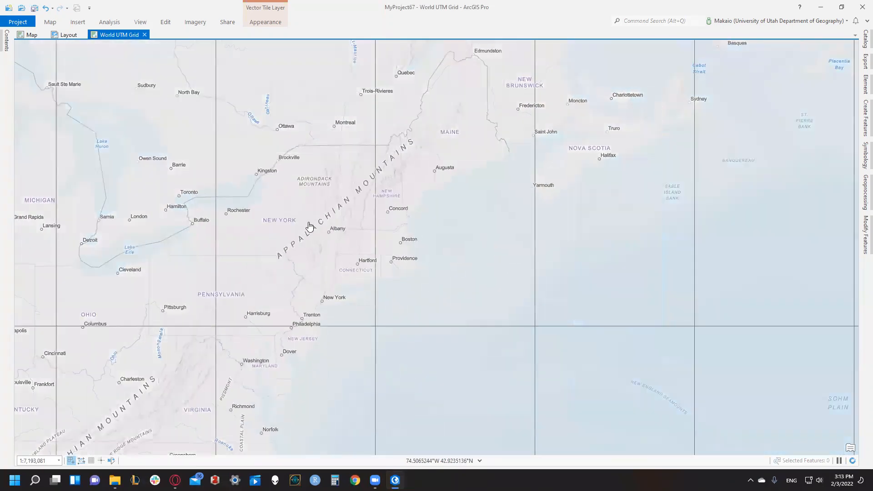
drag(310, 227, 314, 281)
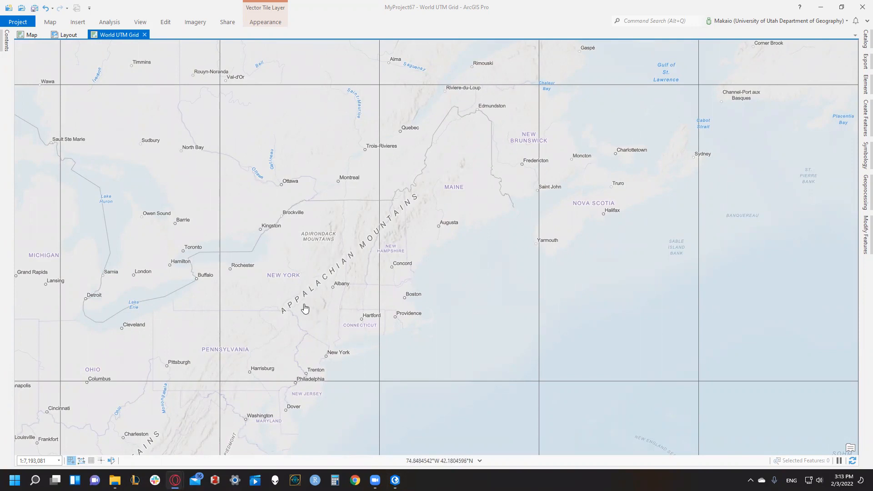
click(296, 272)
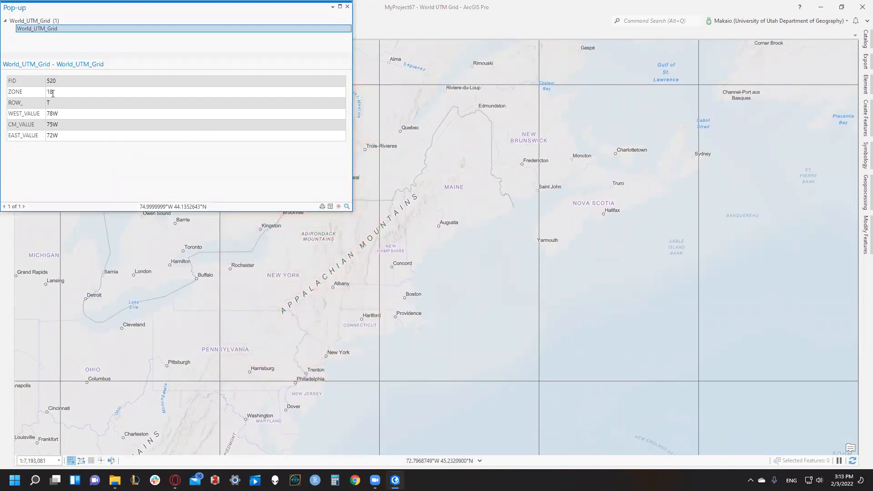
click(347, 7)
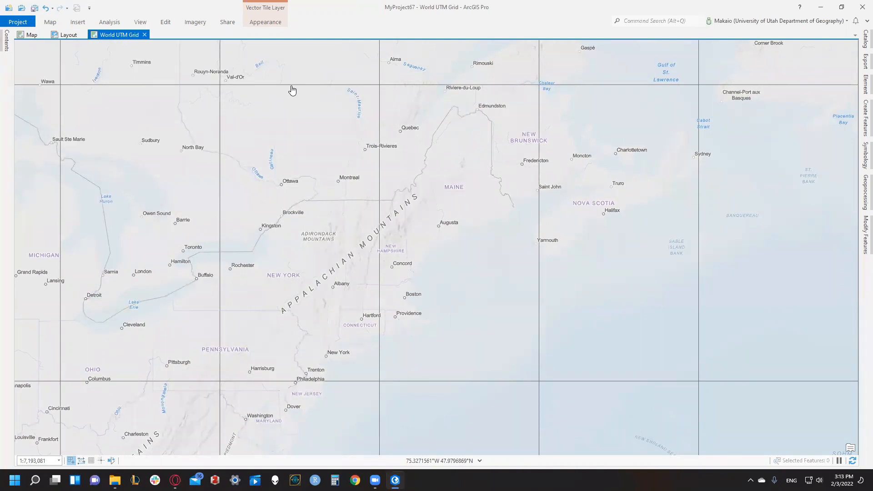
- Return to the original Map view after checking the layout, and start the Measure Distance tool there
click(31, 36)
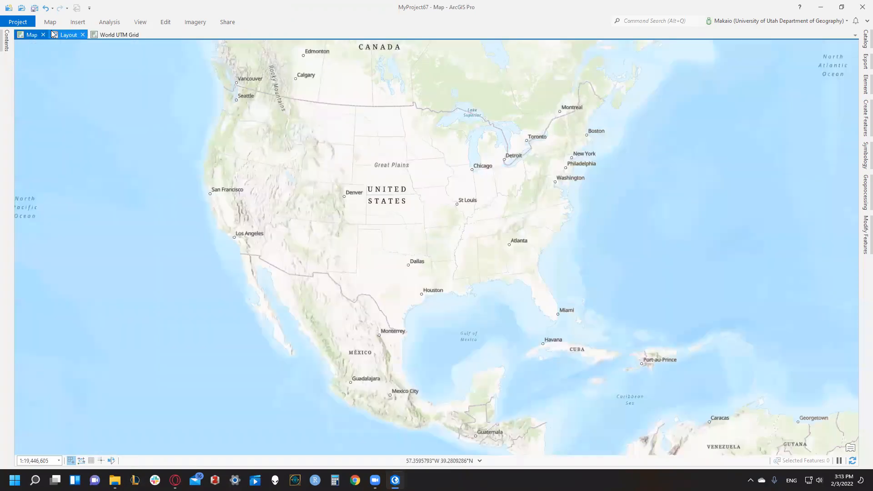
click(55, 34)
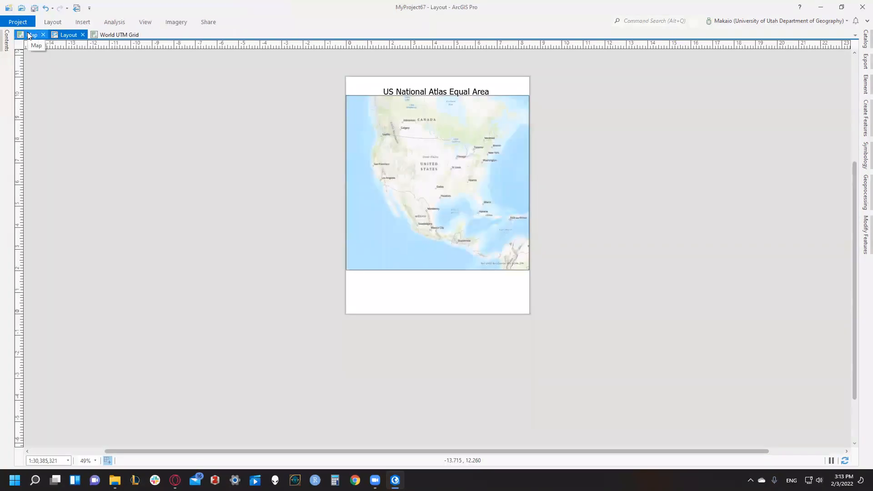
click(31, 36)
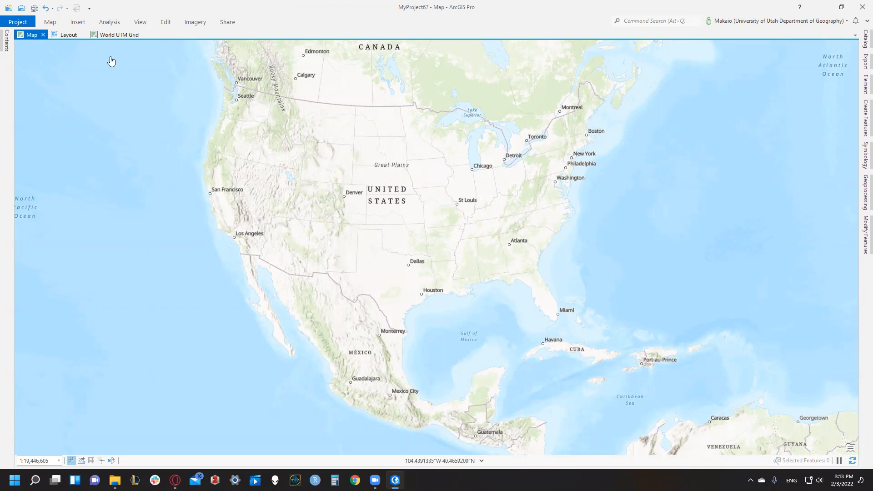
click(51, 22)
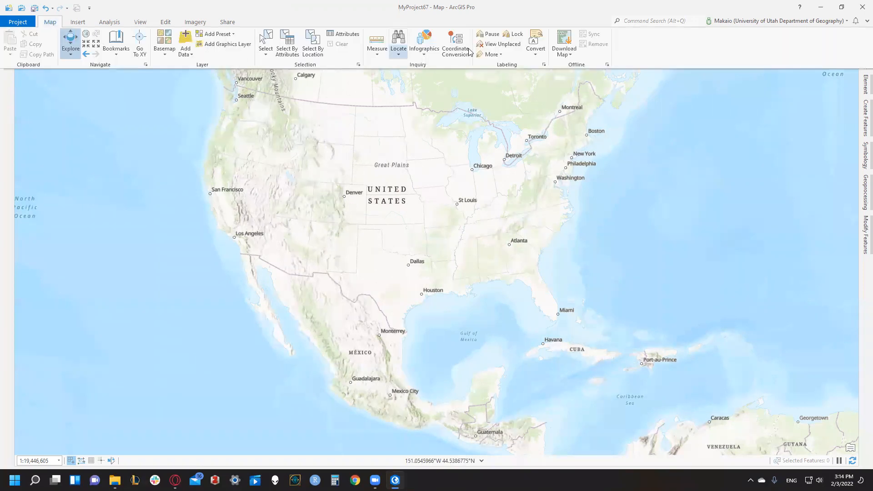
click(377, 42)
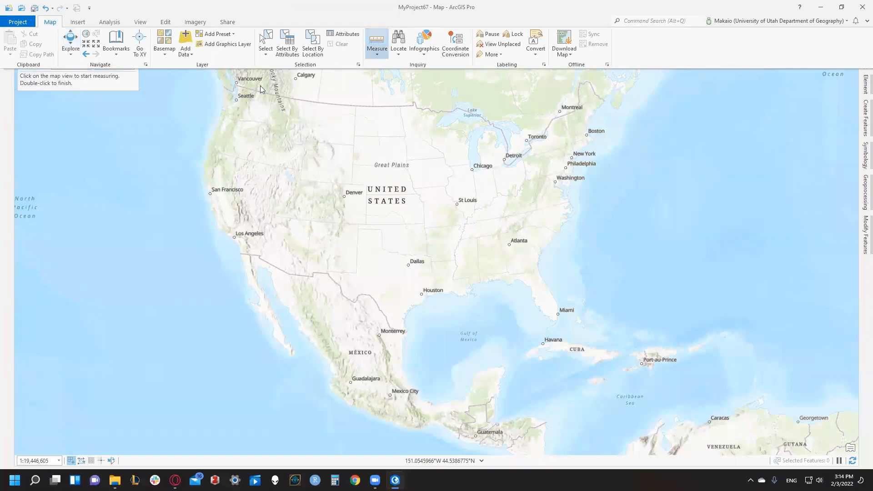
click(101, 82)
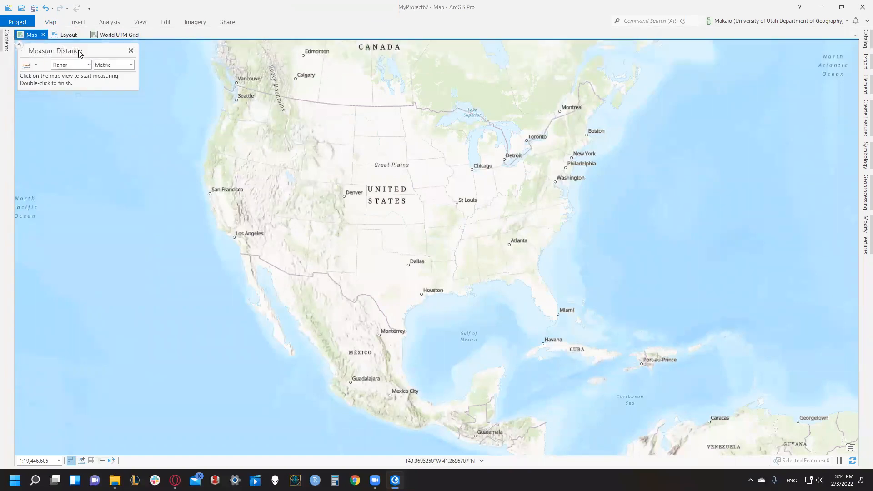
click(19, 45)
click(20, 46)
- Measure the distance from Los Angeles to New York with the Geodesic method in miles
click(81, 67)
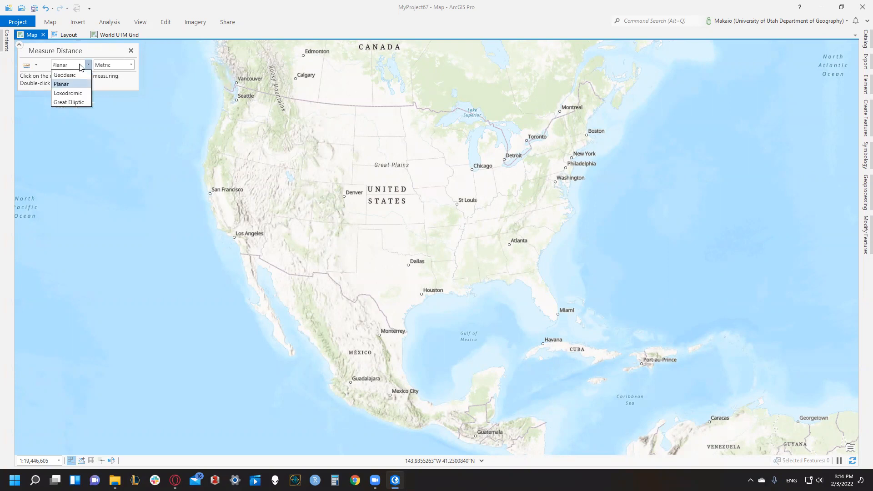
click(76, 66)
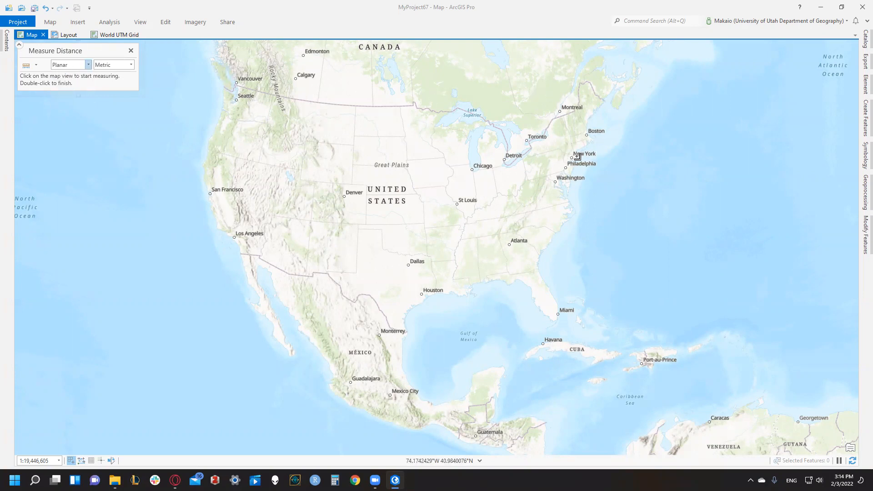
click(89, 68)
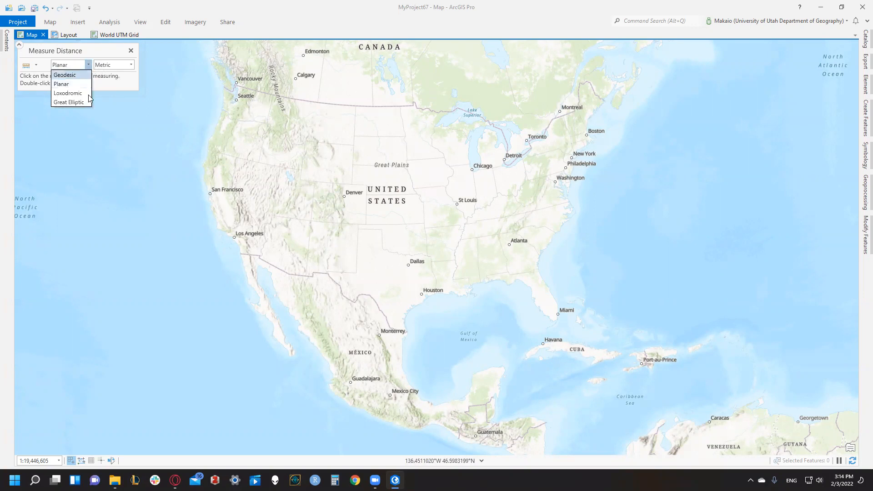
click(83, 74)
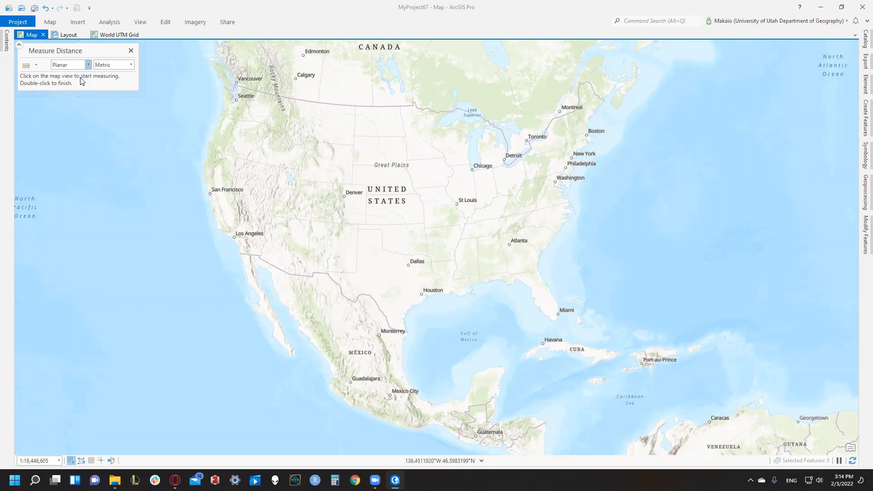
click(131, 65)
click(109, 103)
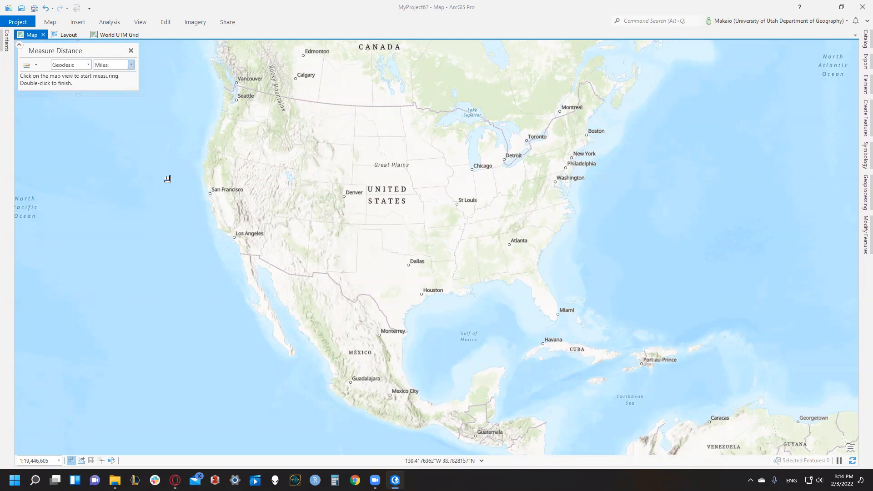
click(235, 237)
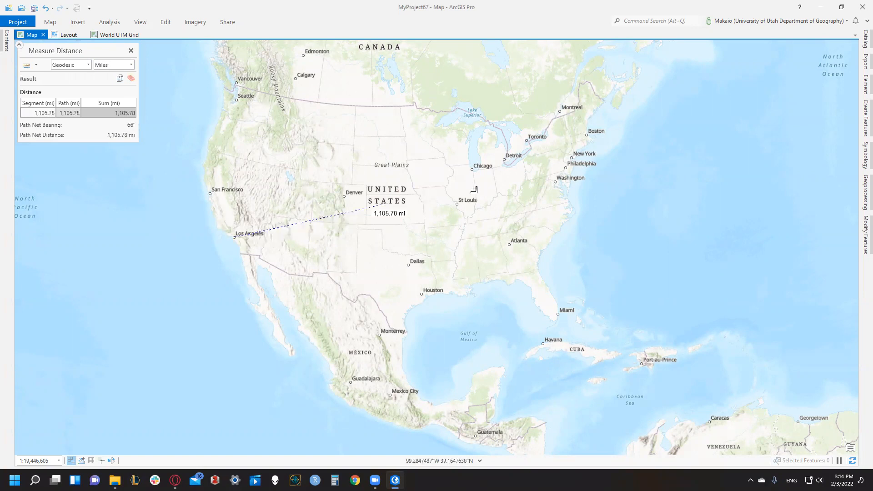
double_click(572, 158)
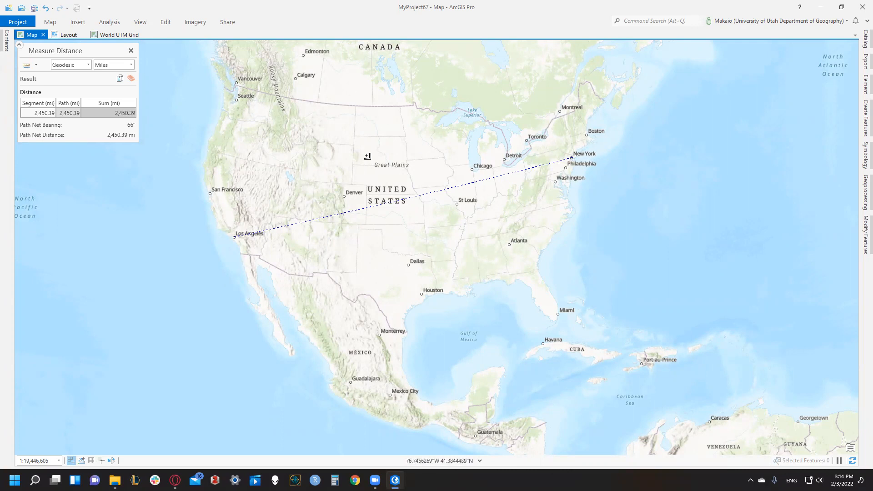
- Measure the distance from Los Angeles to New York with the Planar method in miles and select the resulting sum
click(88, 66)
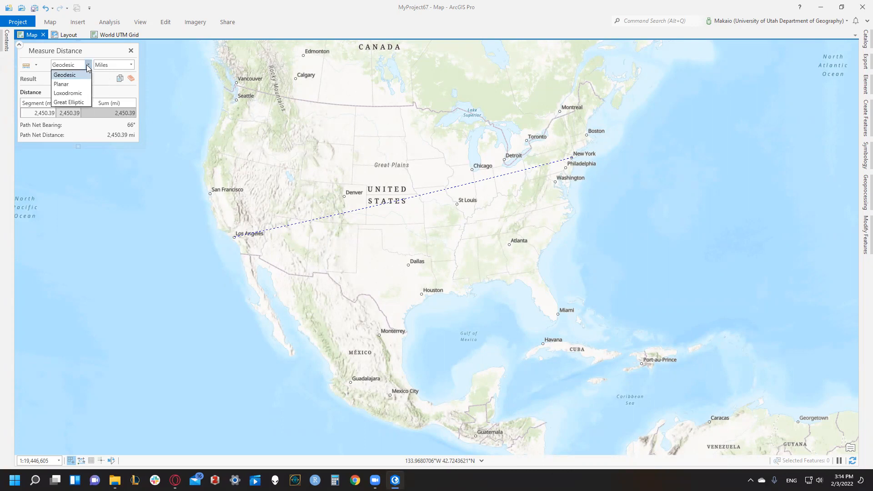
click(78, 85)
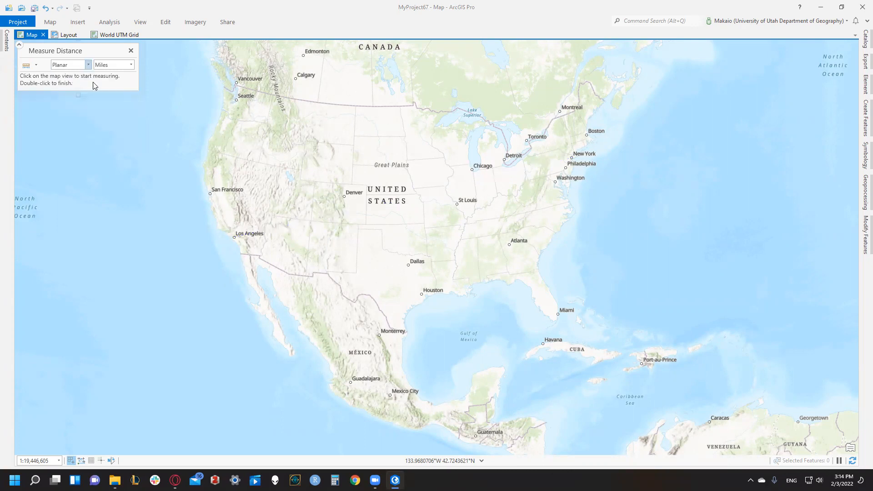
click(234, 236)
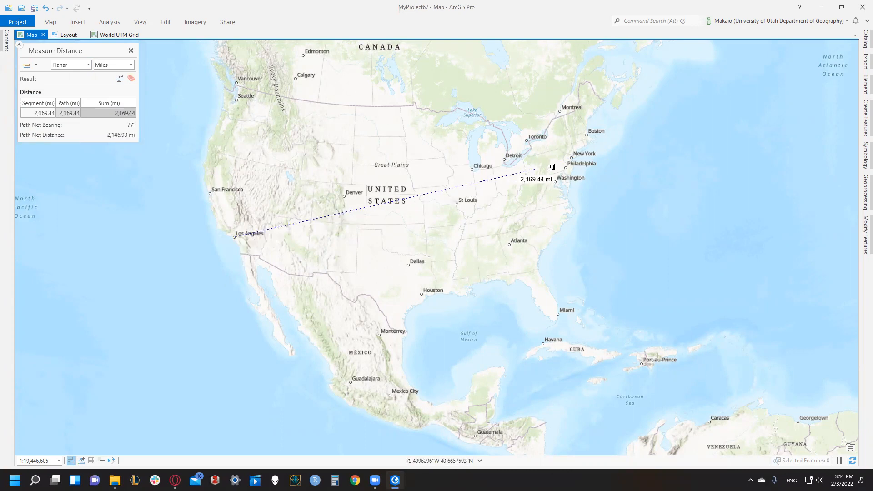
click(574, 158)
click(573, 158)
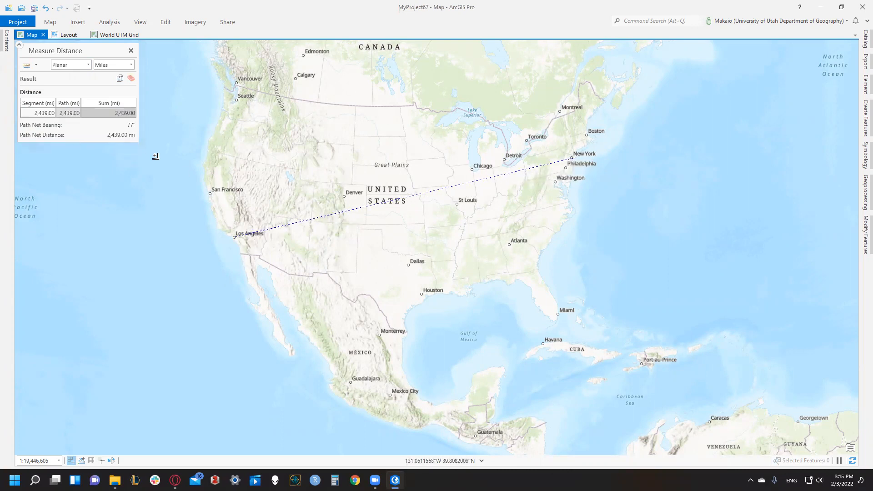
click(116, 114)
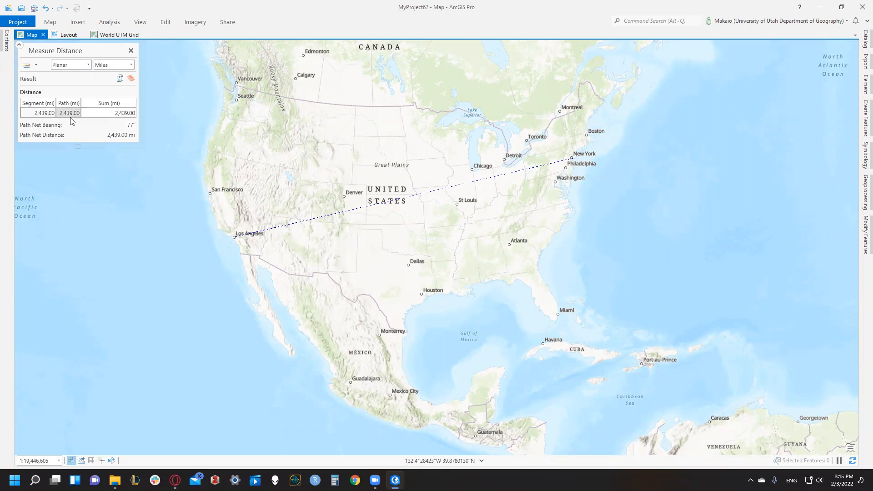
key(alt+Tab)
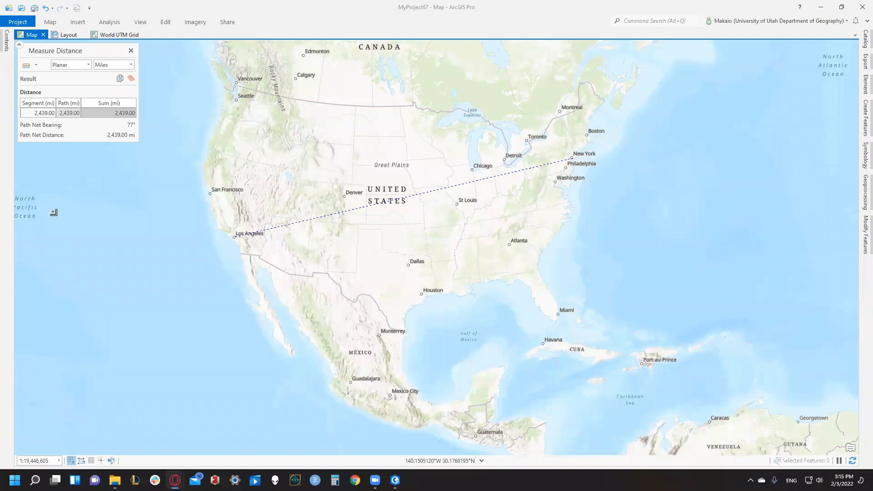
drag(106, 112, 135, 117)
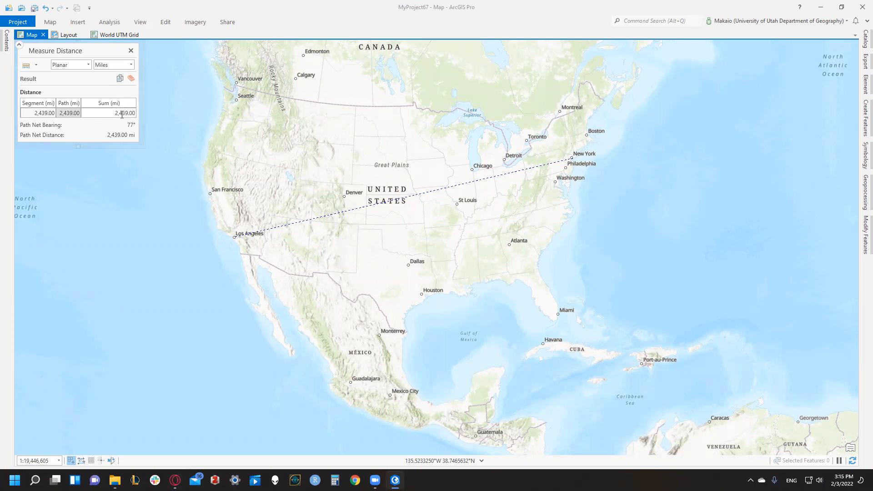
drag(133, 113, 135, 113)
- Measure Los Angeles to New York again with the Geodesic method in miles and close the measuring tool
click(88, 65)
click(77, 78)
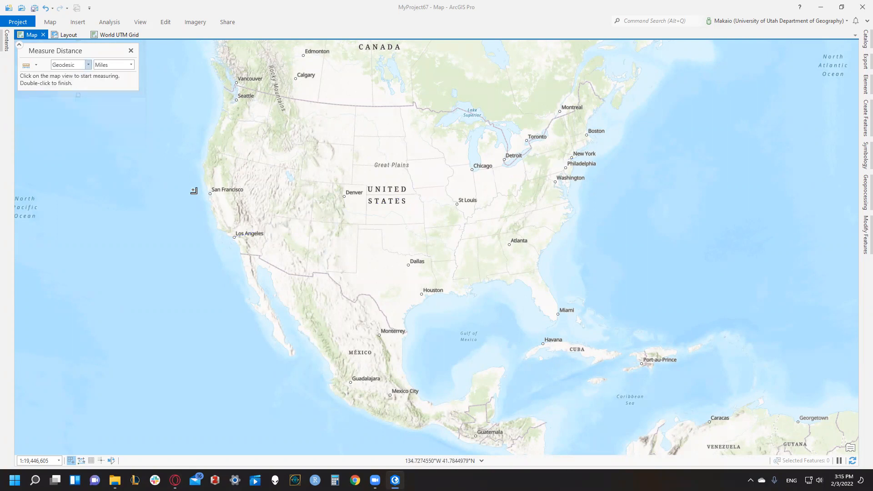
click(235, 236)
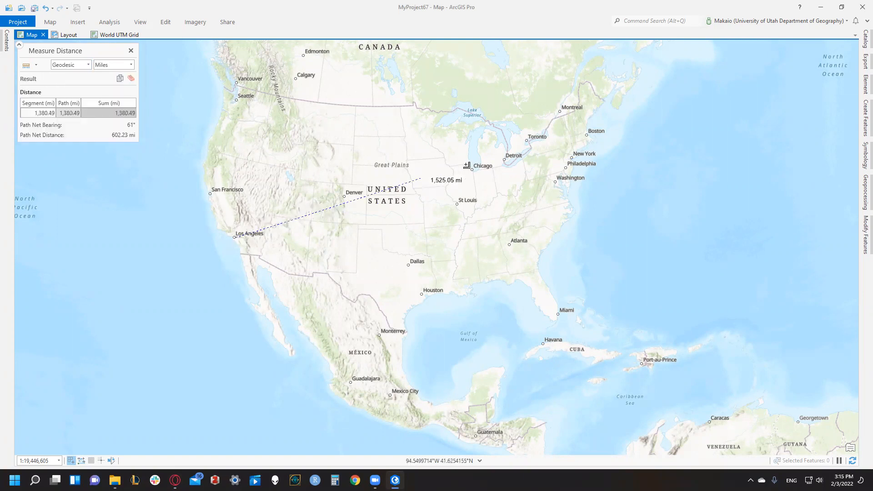
double_click(569, 158)
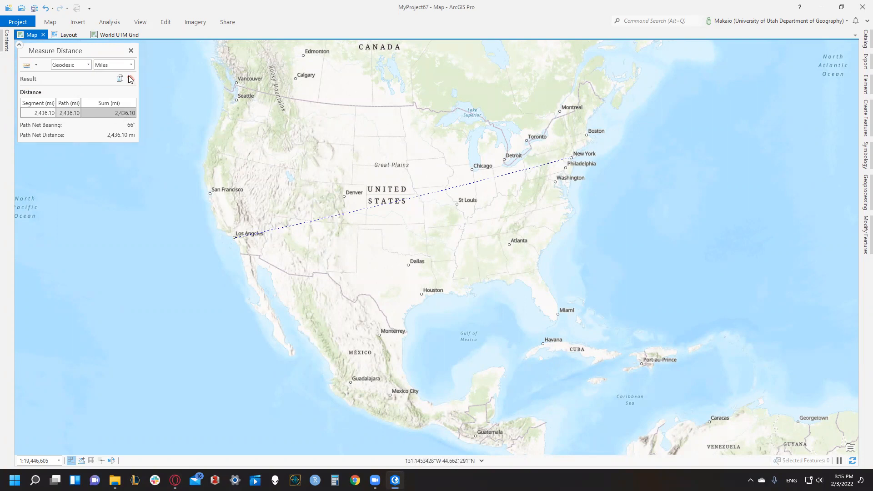
click(131, 50)
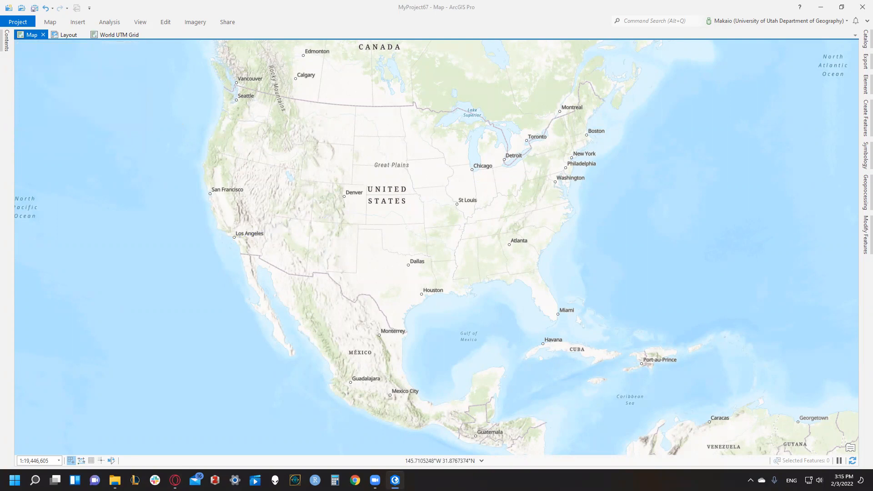
- Return to the World UTM Grid map and view the grid at world scale
click(117, 36)
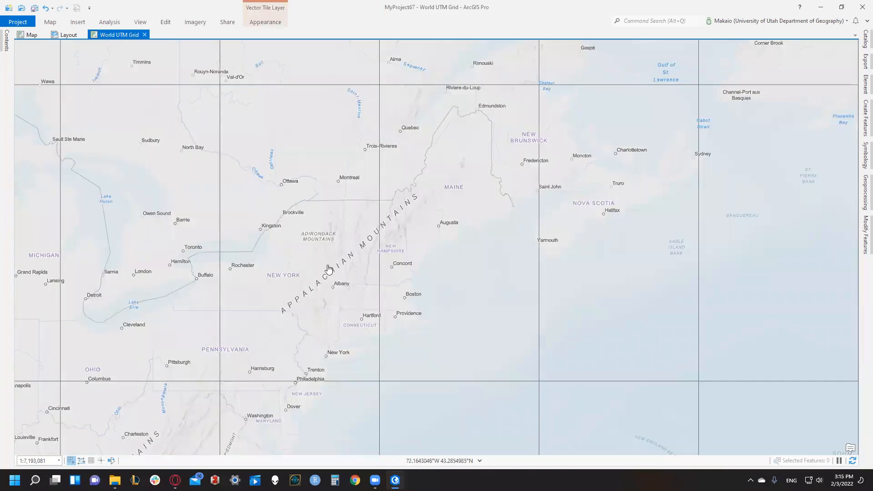
scroll(420, 199, down, 1)
scroll(420, 199, down, 3)
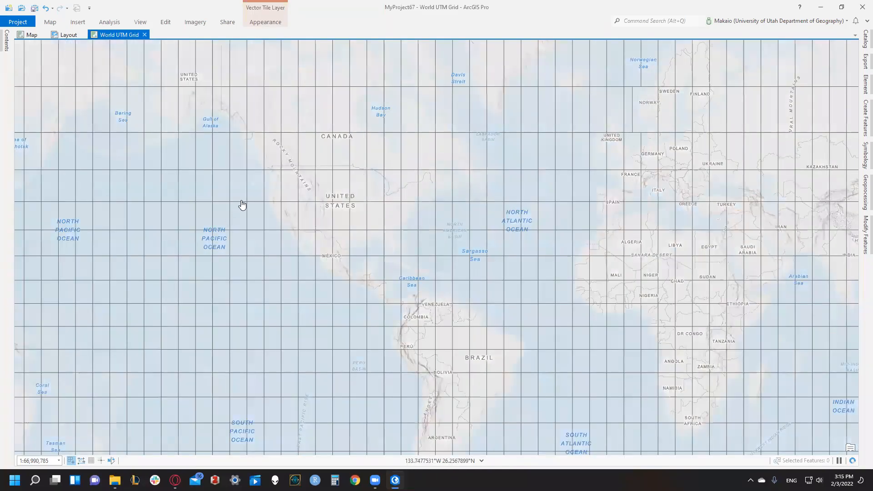